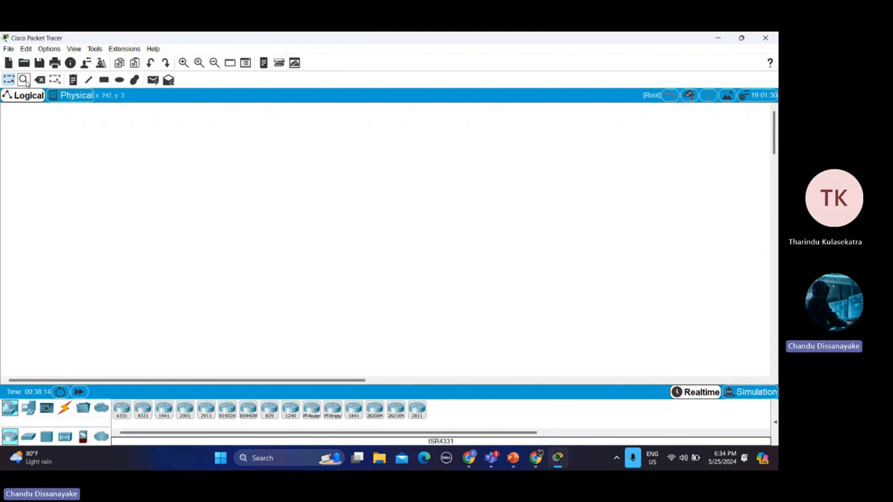
{"action": "left_click", "coordinate": [8, 51]}
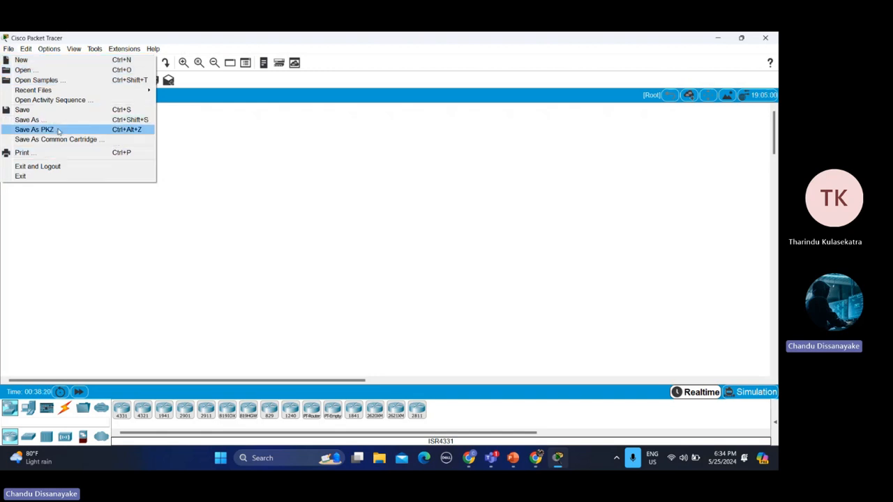
{"action": "left_click", "coordinate": [52, 211]}
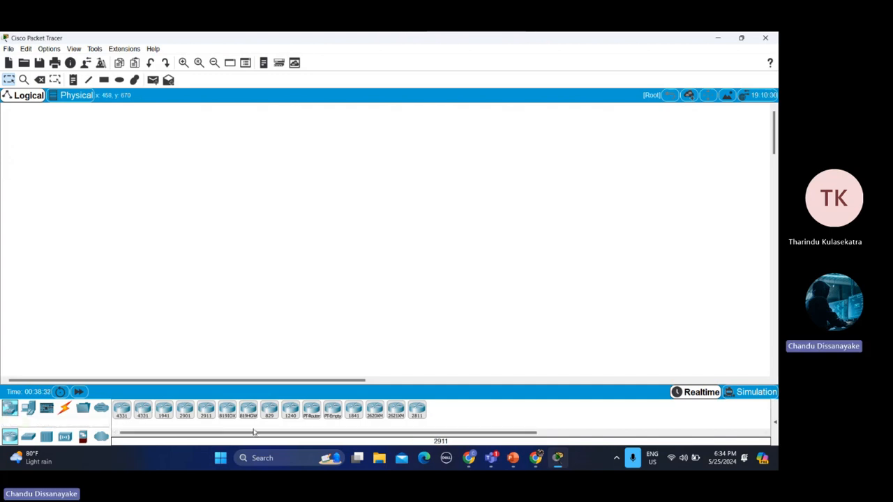
{"action": "left_click", "coordinate": [28, 437]}
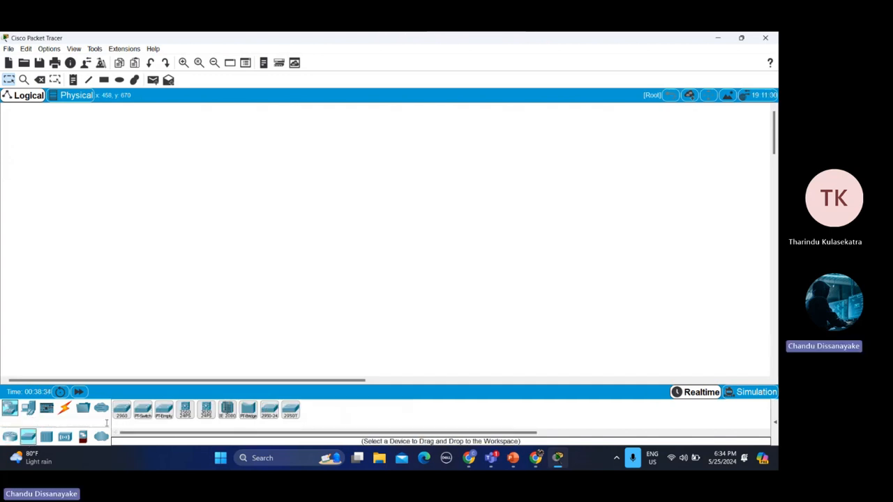
{"action": "left_click", "coordinate": [45, 437]}
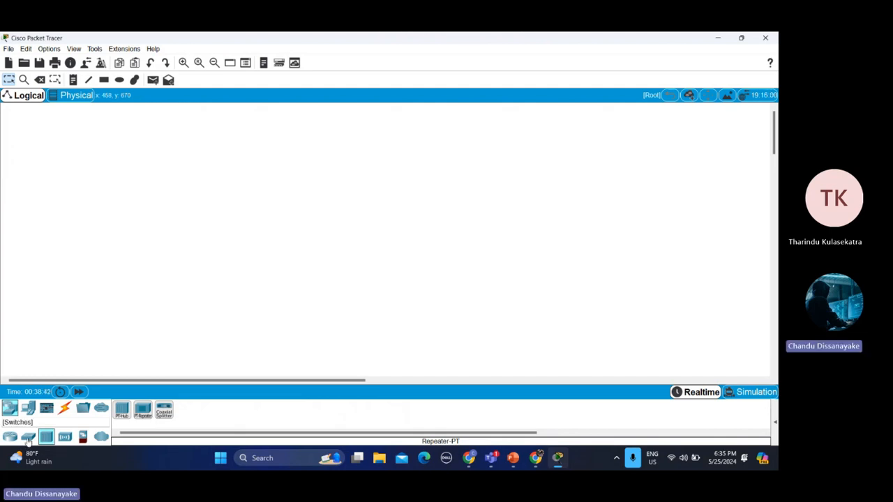
{"action": "left_click", "coordinate": [28, 438]}
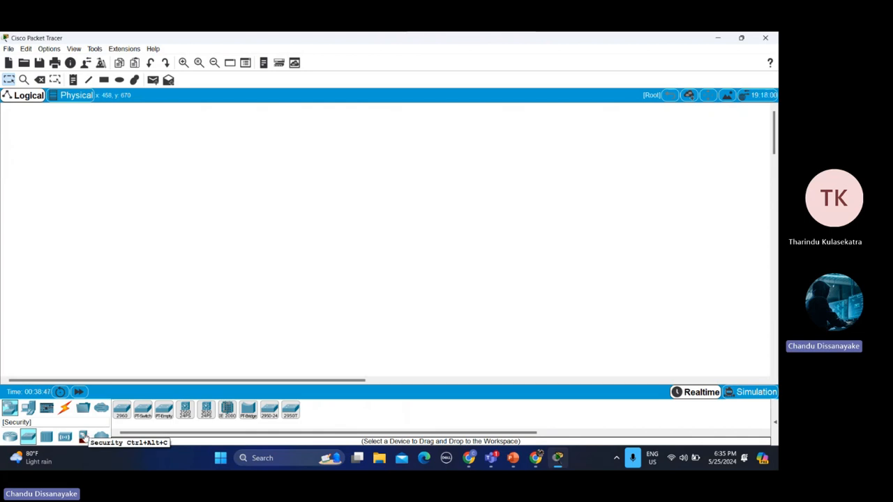
{"action": "left_click", "coordinate": [28, 408]}
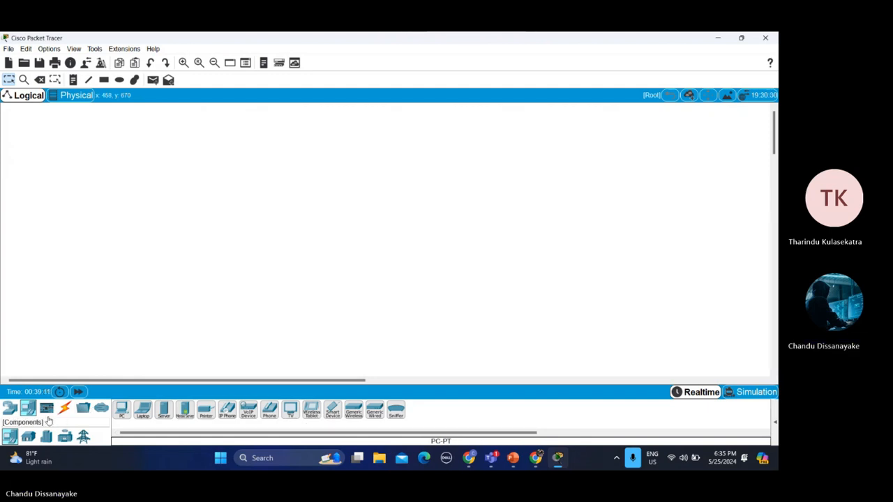
Step: Place two ISR4331 routers side by side in the upper part of the logical workspace, level with each other
{"action": "left_click", "coordinate": [9, 409]}
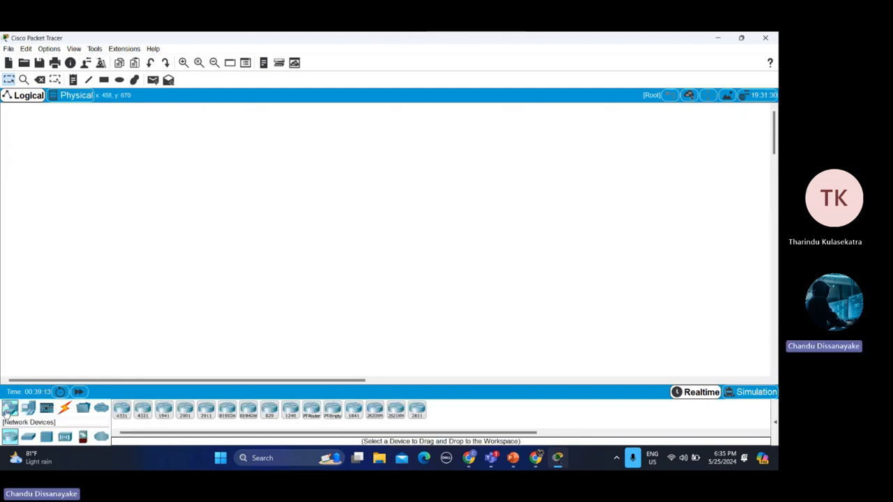
{"action": "left_click", "coordinate": [122, 415]}
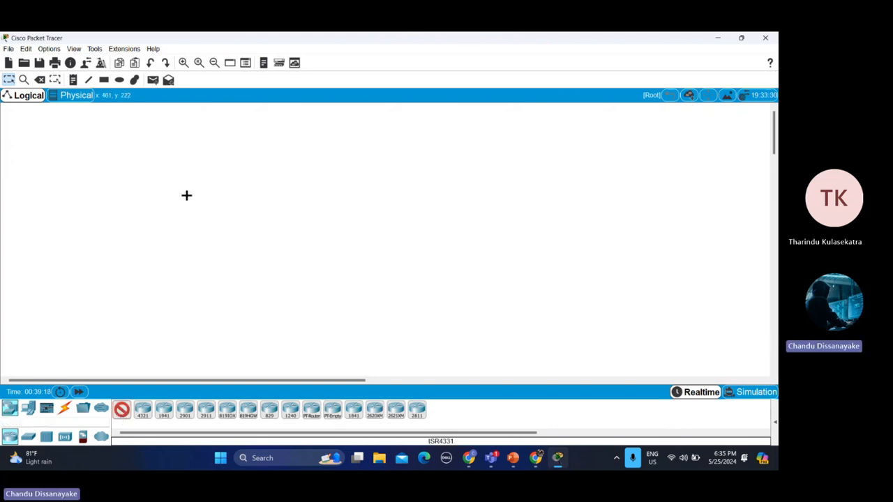
{"action": "left_click", "coordinate": [214, 148]}
{"action": "left_click", "coordinate": [121, 411]}
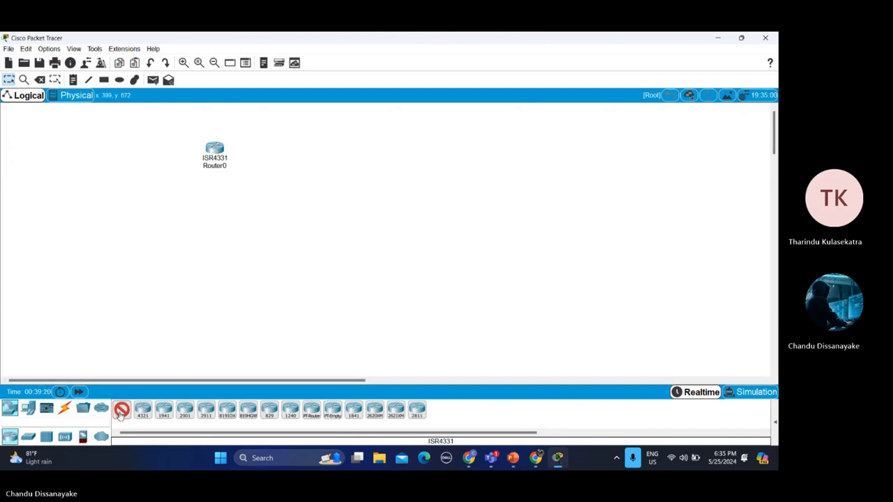
{"action": "left_click", "coordinate": [423, 148]}
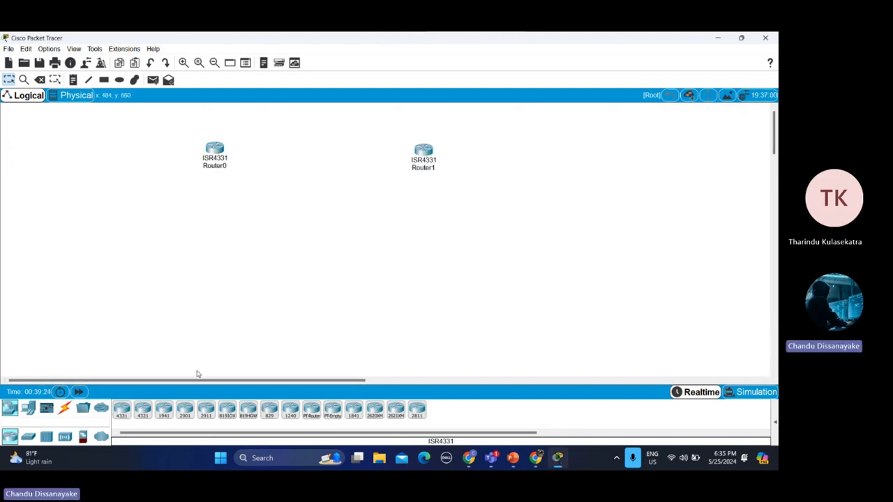
{"action": "left_click_drag", "start_coordinate": [423, 150], "coordinate": [421, 145]}
{"action": "left_click", "coordinate": [220, 169]}
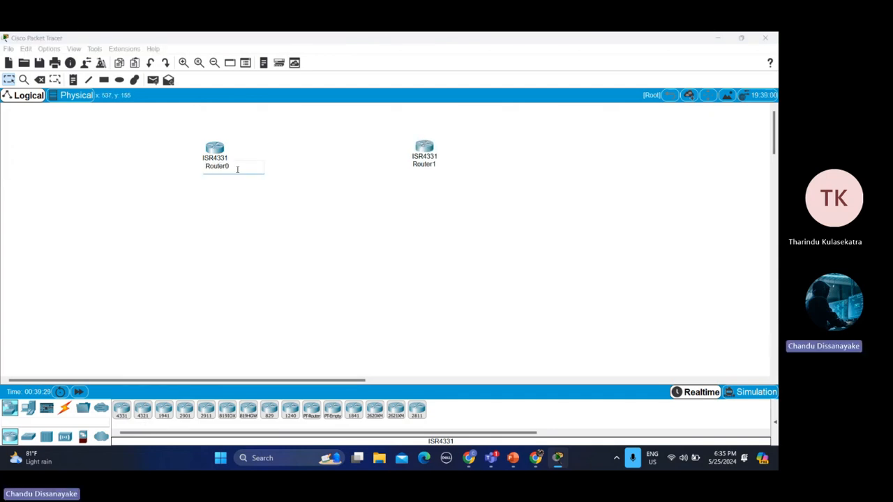
{"action": "left_click", "coordinate": [270, 214]}
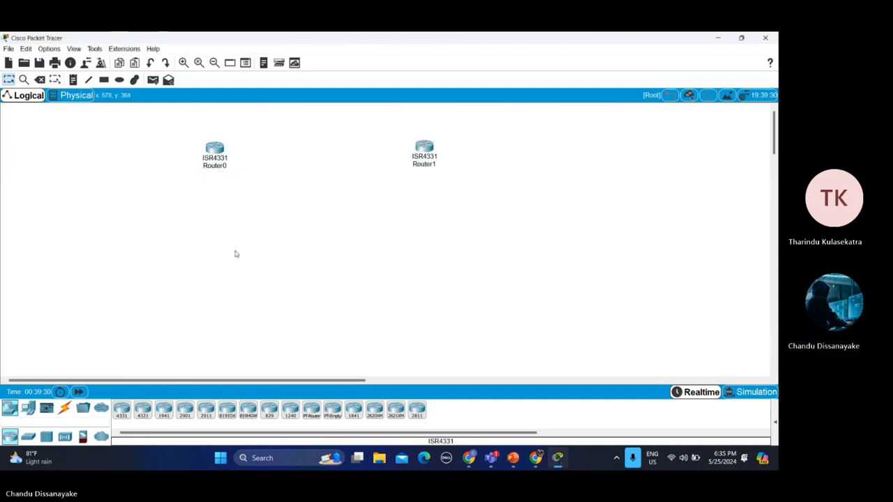
Step: Add two 2960 switches to the workspace, one below each router
{"action": "left_click", "coordinate": [28, 437]}
{"action": "left_click", "coordinate": [122, 411]}
{"action": "left_click", "coordinate": [212, 243]}
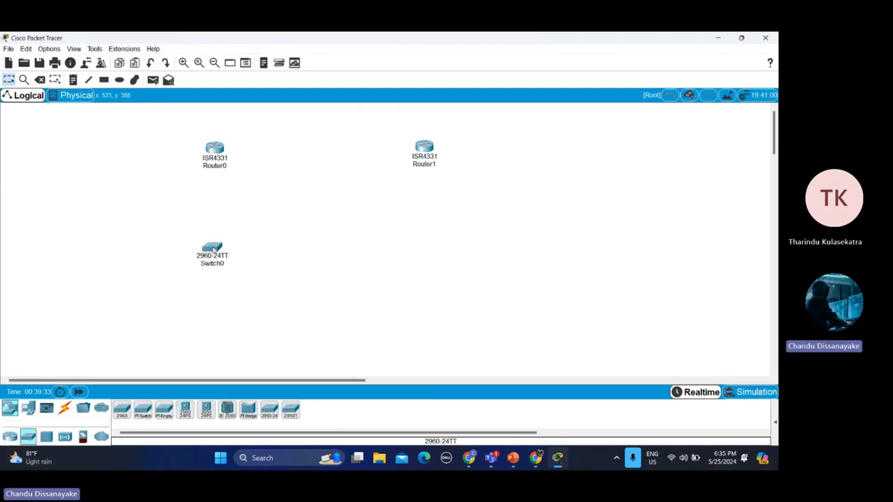
{"action": "left_click", "coordinate": [122, 412]}
{"action": "left_click", "coordinate": [432, 241]}
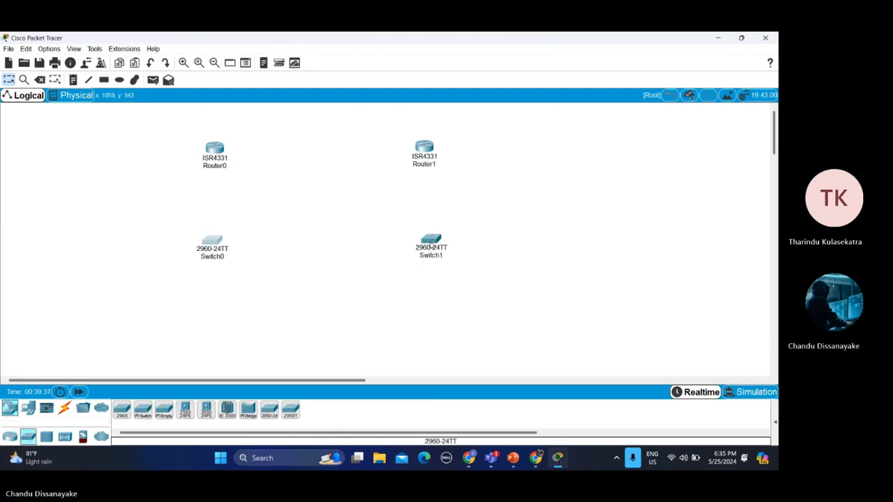
{"action": "left_click_drag", "start_coordinate": [428, 240], "coordinate": [428, 244]}
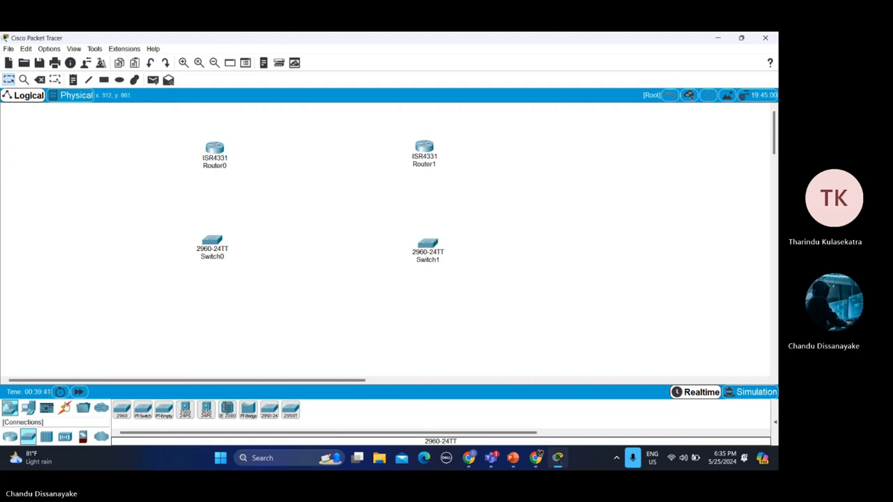
Step: Place a PC below Switch0 and a laptop below Switch1
{"action": "left_click", "coordinate": [28, 408]}
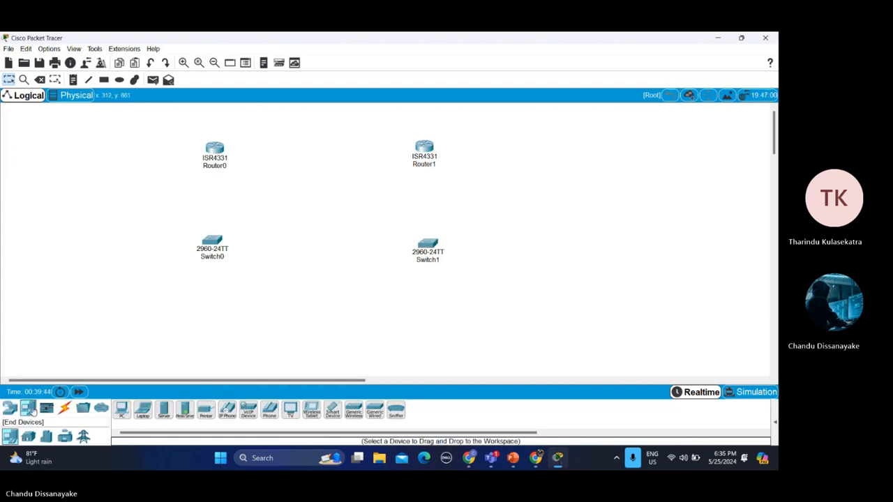
{"action": "left_click", "coordinate": [122, 413]}
{"action": "left_click", "coordinate": [221, 332]}
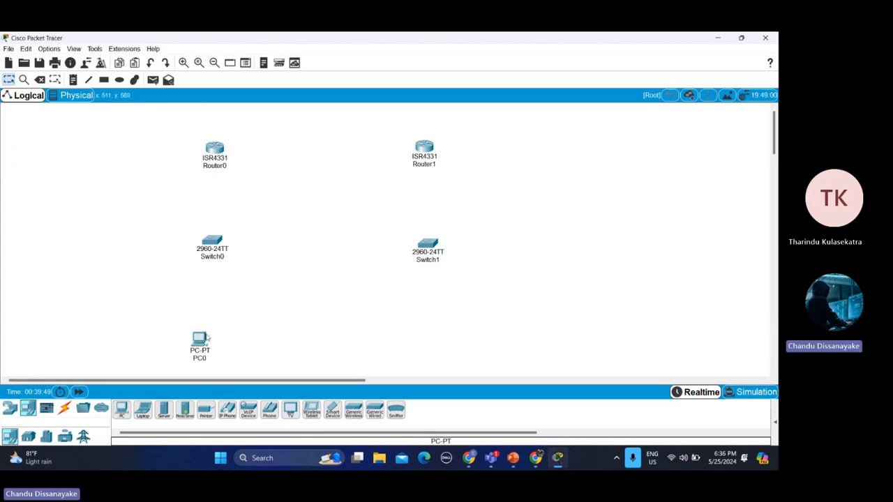
{"action": "left_click_drag", "start_coordinate": [207, 338], "coordinate": [221, 329]}
{"action": "left_click", "coordinate": [142, 411]}
{"action": "left_click", "coordinate": [429, 334]}
{"action": "left_click_drag", "start_coordinate": [429, 333], "coordinate": [432, 334]}
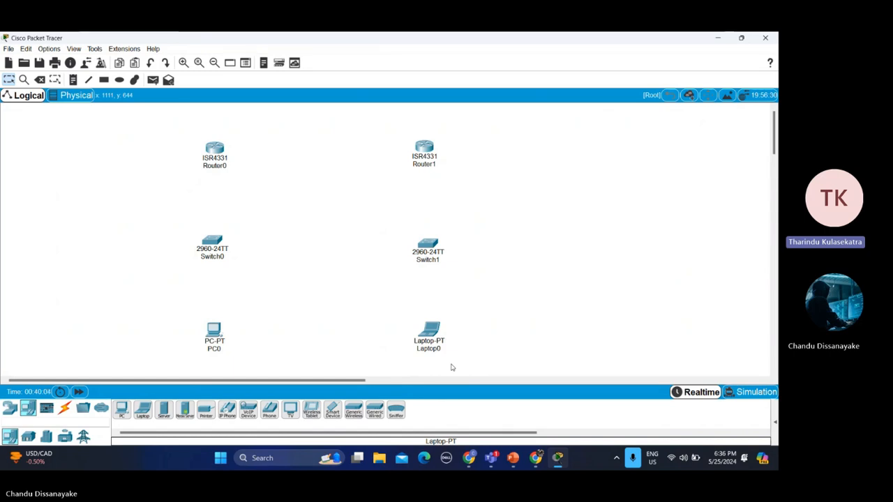
Step: Connect Router0's GigabitEthernet0/0/0 to Switch0's GigabitEthernet0/1 with a copper straight-through cable
{"action": "left_click", "coordinate": [70, 409]}
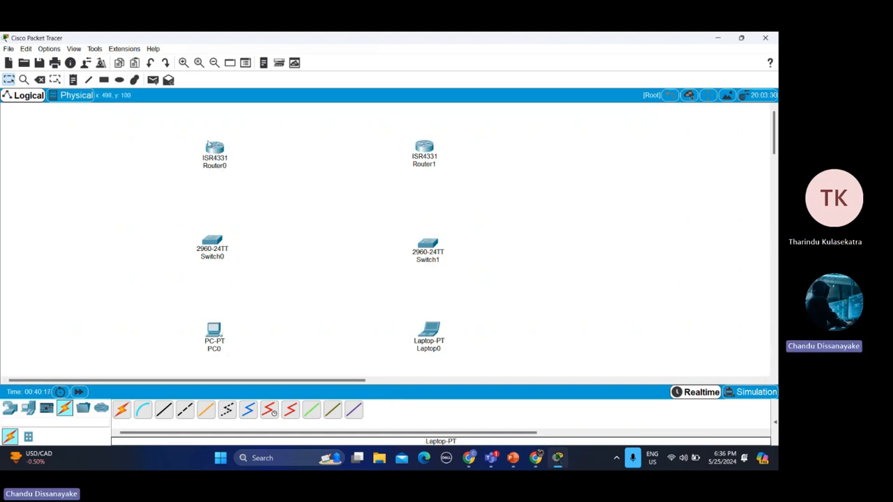
{"action": "left_click", "coordinate": [164, 410]}
{"action": "left_click", "coordinate": [213, 147]}
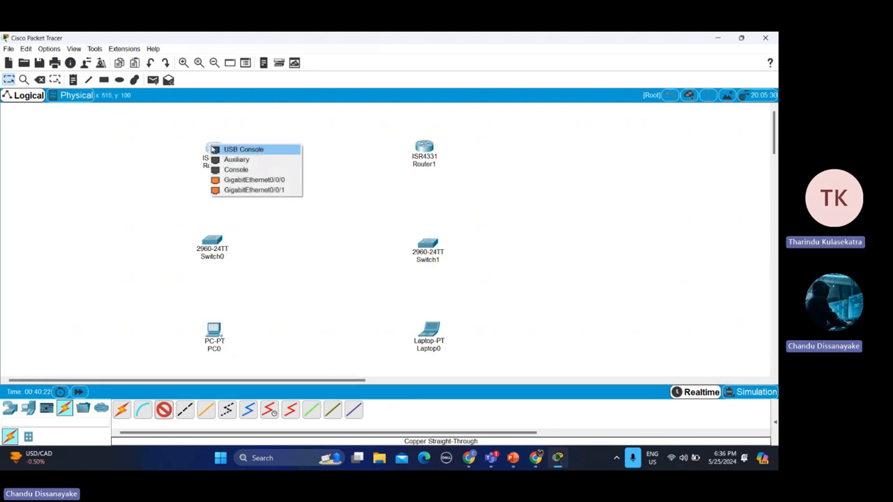
{"action": "left_click", "coordinate": [240, 181]}
{"action": "left_click", "coordinate": [213, 242]}
{"action": "left_click", "coordinate": [241, 291]}
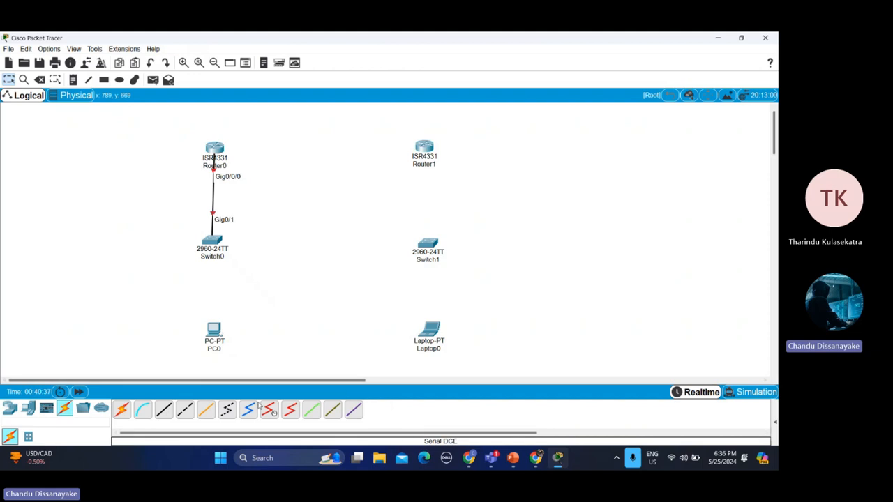
Step: Link the two routers through their GigabitEthernet0/0/1 ports with a copper straight-through cable
{"action": "left_click", "coordinate": [186, 411]}
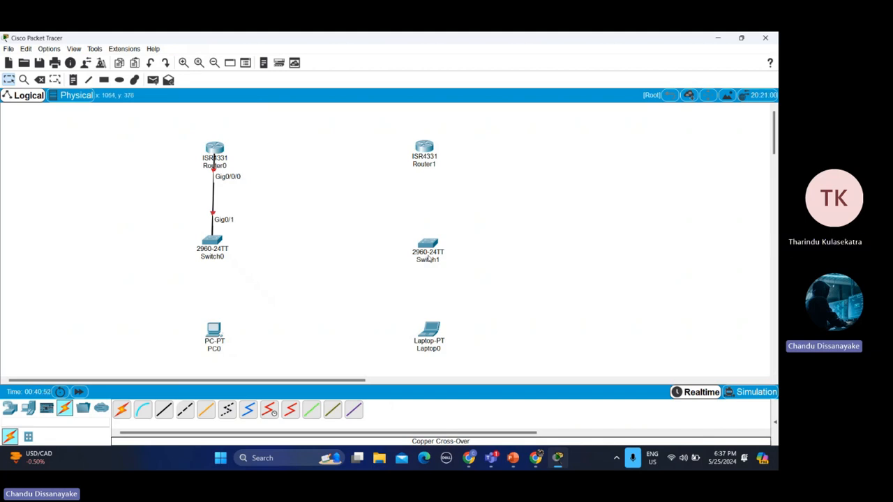
{"action": "left_click", "coordinate": [166, 418]}
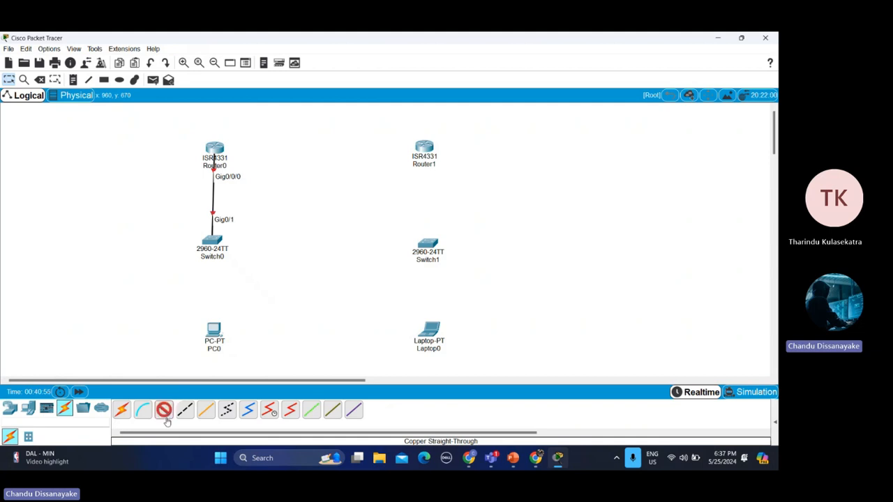
{"action": "left_click", "coordinate": [218, 148]}
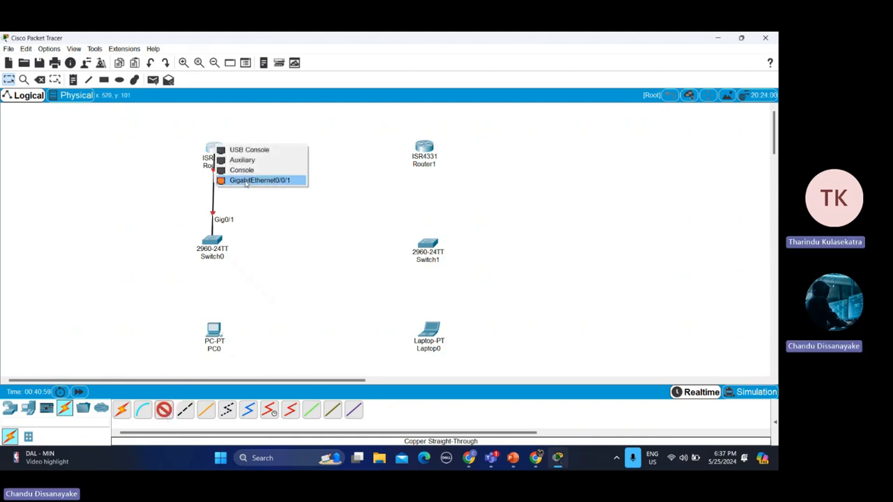
{"action": "left_click", "coordinate": [245, 181]}
{"action": "left_click", "coordinate": [421, 148]}
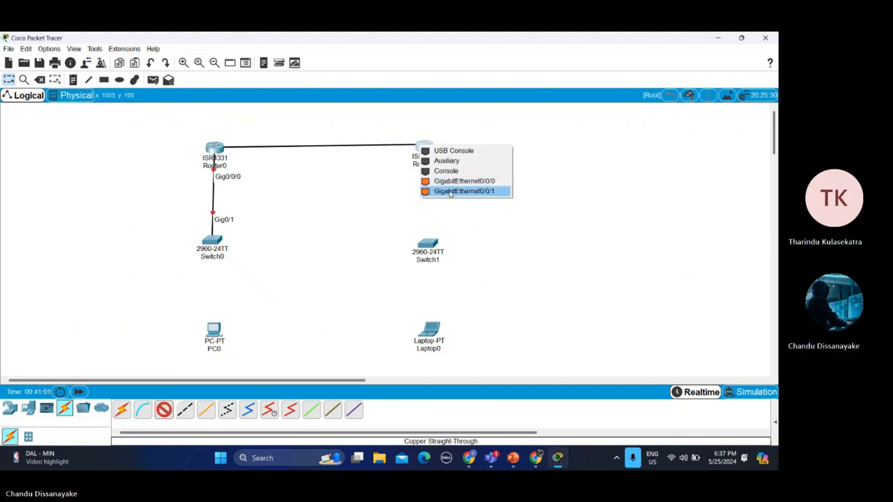
{"action": "left_click", "coordinate": [468, 191]}
Step: Connect Router1's GigabitEthernet0/0/0 to Switch1's GigabitEthernet0/1 with a copper straight-through cable
{"action": "left_click", "coordinate": [164, 410]}
{"action": "left_click", "coordinate": [430, 152]}
{"action": "left_click", "coordinate": [474, 188]}
{"action": "left_click", "coordinate": [428, 242]}
{"action": "left_click", "coordinate": [460, 301]}
Step: Shift Switch1, the PC and the laptop slightly so each device column lines up vertically
{"action": "left_click_drag", "start_coordinate": [437, 249], "coordinate": [433, 249]}
{"action": "left_click", "coordinate": [407, 288]}
{"action": "left_click_drag", "start_coordinate": [215, 336], "coordinate": [209, 334]}
{"action": "left_click_drag", "start_coordinate": [442, 341], "coordinate": [436, 342]}
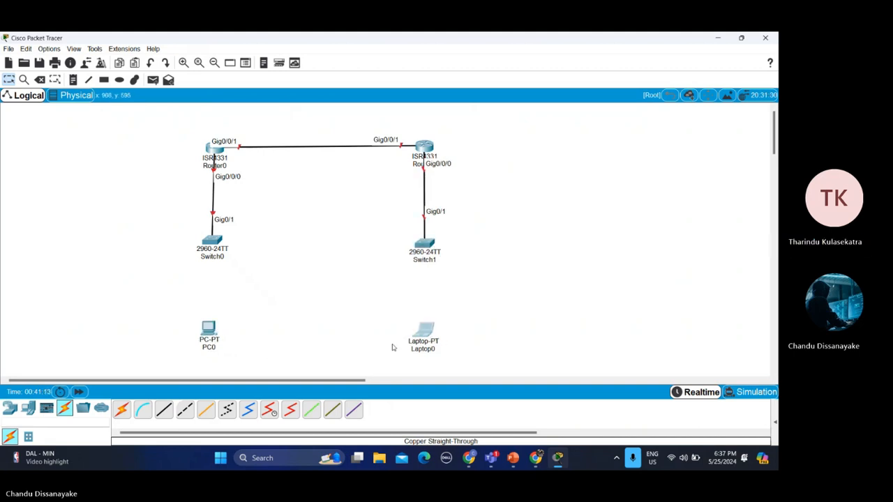
Step: Connect Switch0's FastEthernet0/1 to the PC's FastEthernet0 with a copper straight-through cable
{"action": "left_click", "coordinate": [163, 409]}
{"action": "left_click", "coordinate": [204, 244]}
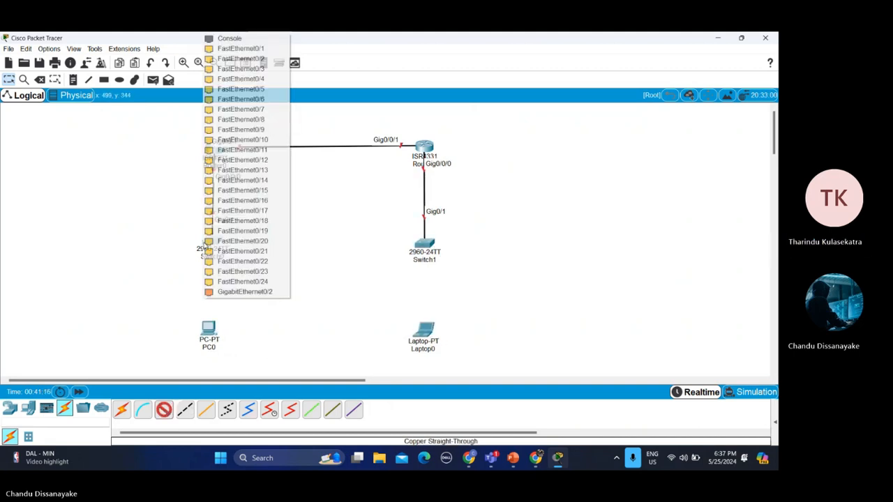
{"action": "left_click", "coordinate": [241, 48]}
{"action": "left_click", "coordinate": [209, 328]}
{"action": "left_click", "coordinate": [234, 363]}
Step: Connect Switch1's FastEthernet0/1 to the laptop's FastEthernet0 with a copper straight-through cable
{"action": "left_click", "coordinate": [163, 409]}
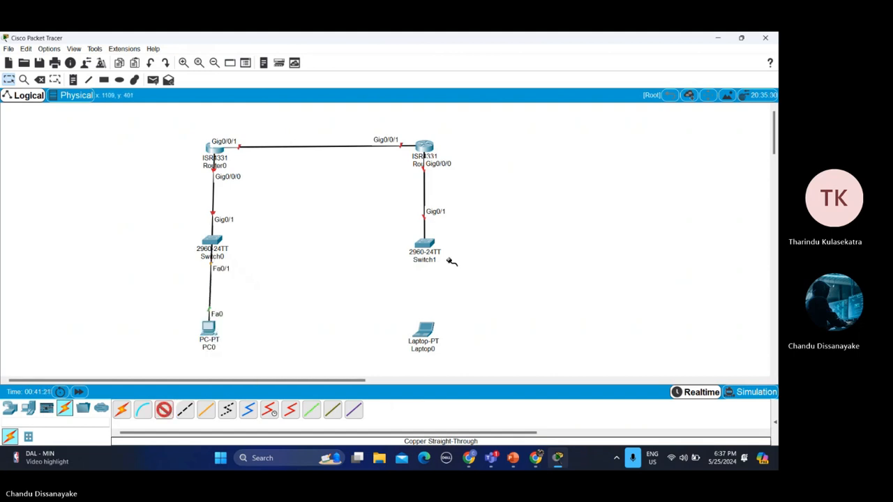
{"action": "left_click", "coordinate": [425, 244]}
{"action": "left_click", "coordinate": [464, 48]}
{"action": "left_click", "coordinate": [427, 329]}
{"action": "left_click", "coordinate": [434, 337]}
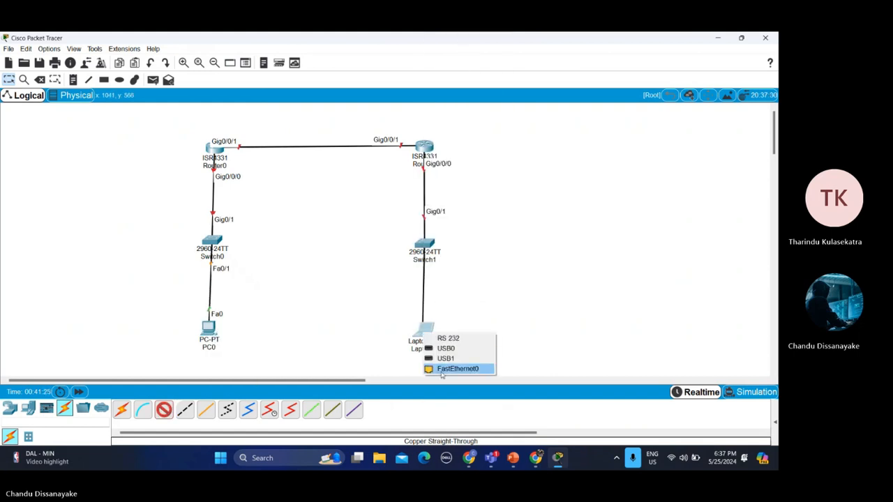
{"action": "left_click", "coordinate": [456, 367]}
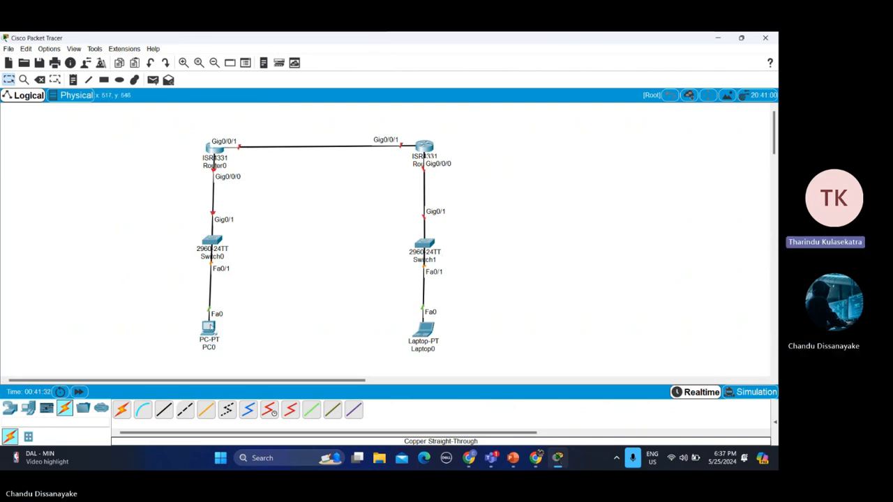
Step: Add a text note reading 192.168.3.0 above the link between the two routers
{"action": "left_click", "coordinate": [73, 79]}
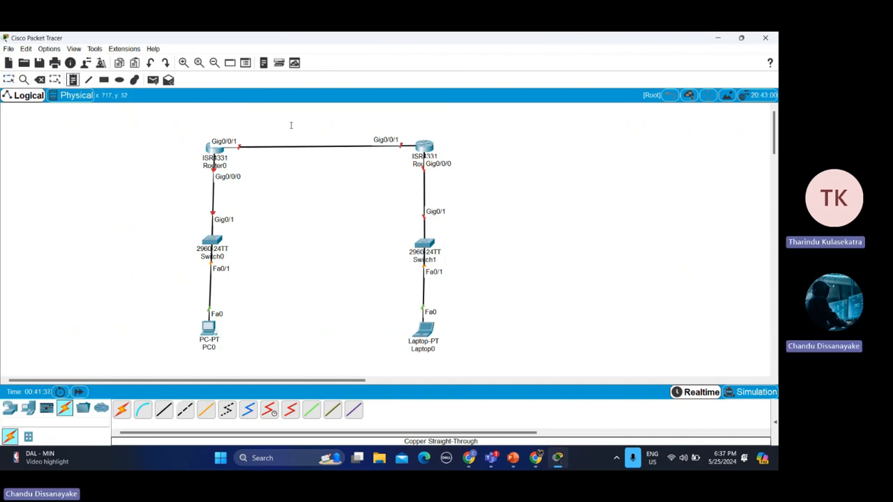
{"action": "left_click", "coordinate": [282, 133]}
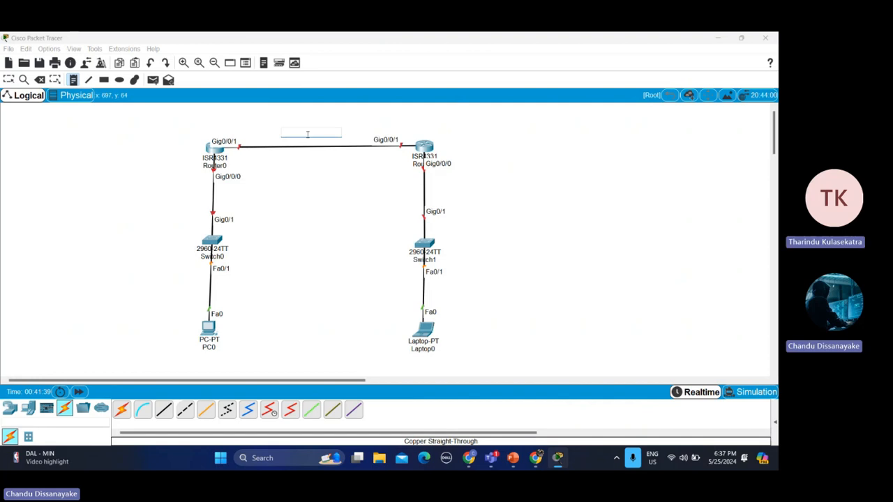
{"action": "type", "text": "192"}
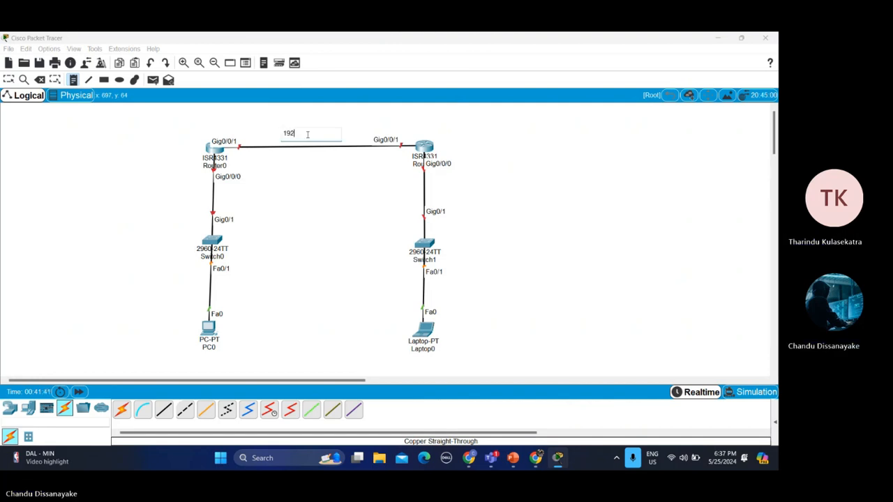
{"action": "type", "text": ".168"}
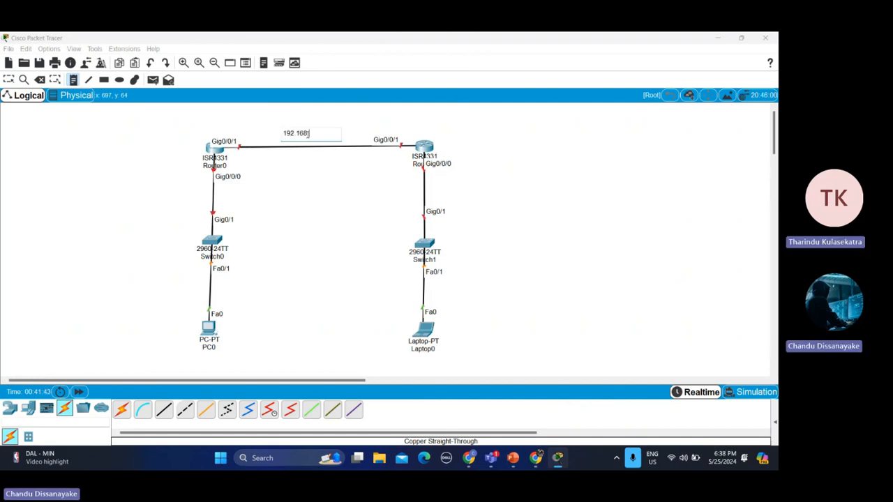
{"action": "type", "text": ".3.0"}
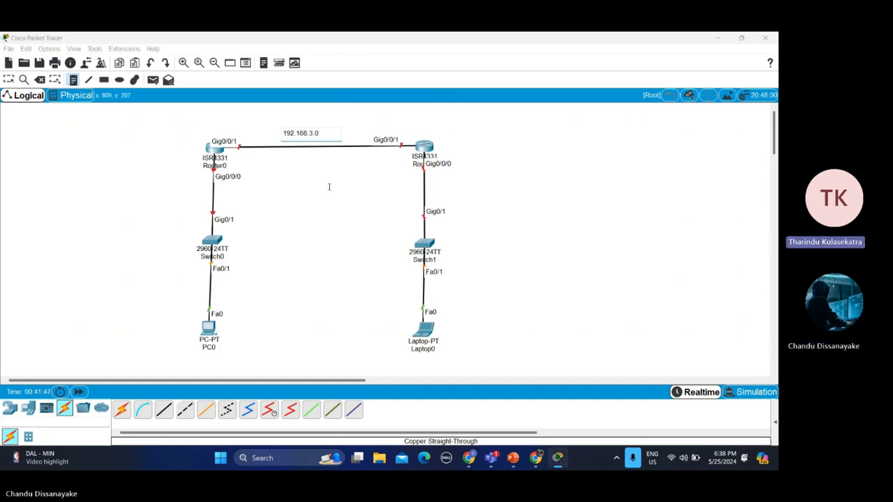
Step: Add a text note reading 192.168.1.0 on the link between Router0 and Switch0
{"action": "left_click", "coordinate": [192, 194]}
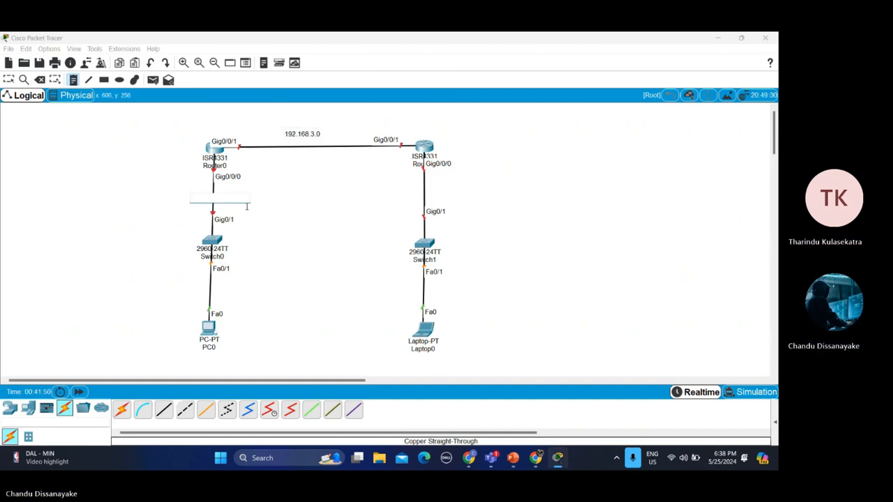
{"action": "type", "text": "192"}
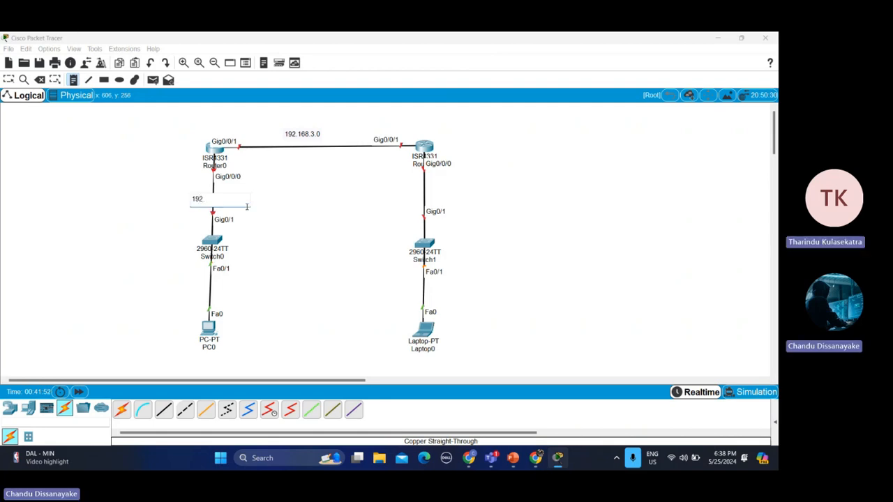
{"action": "type", "text": ".168"}
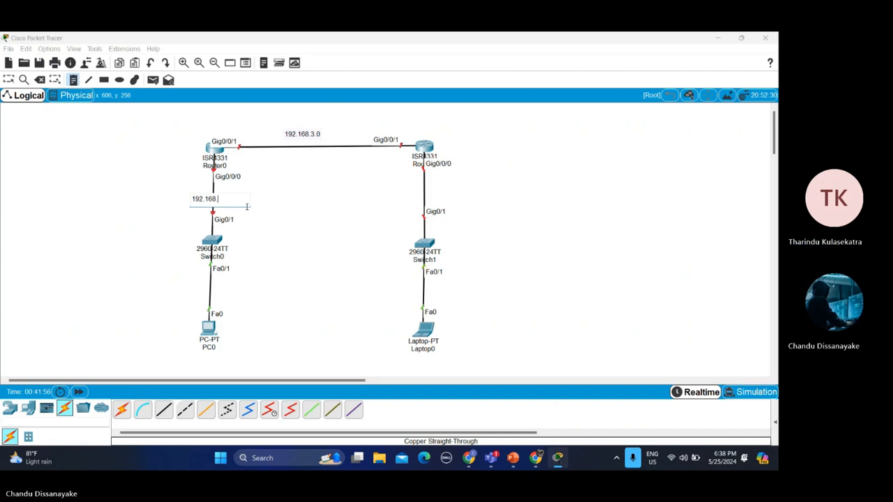
{"action": "type", "text": ".1."}
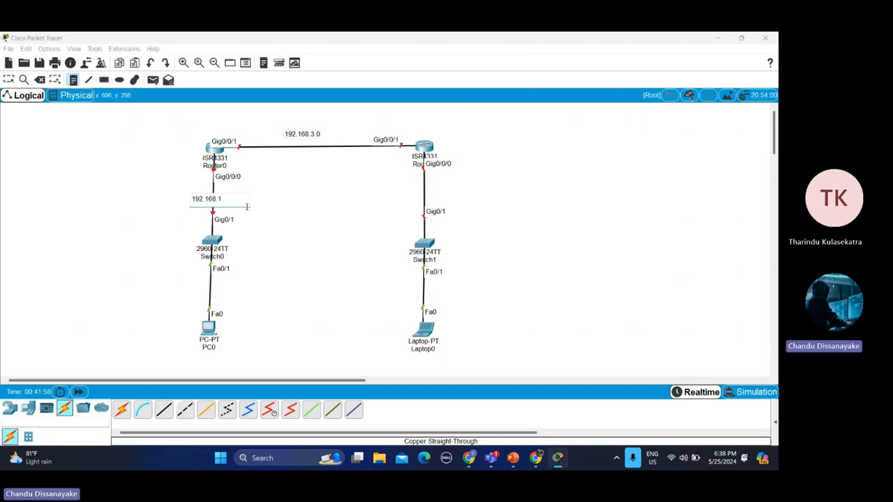
{"action": "type", "text": "0"}
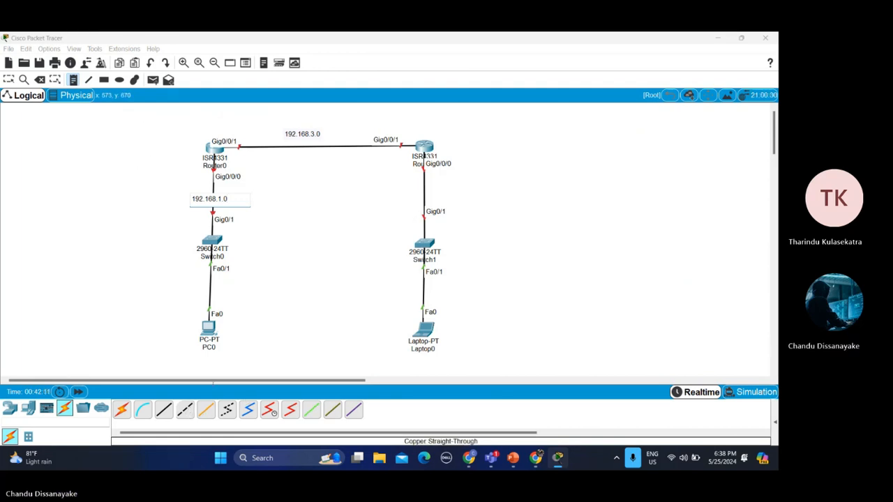
Step: Add a text note reading 192.168.2.0 on the link between the second router and Switch1, and leave note placement
{"action": "left_click", "coordinate": [412, 195]}
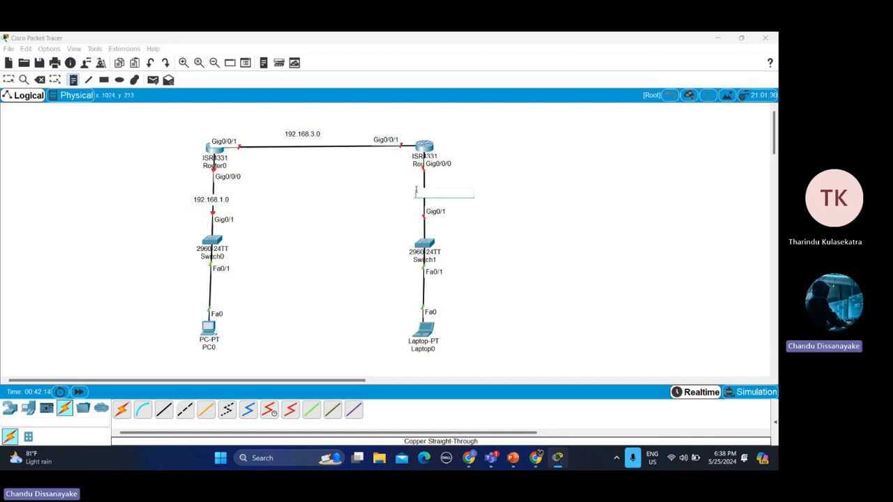
{"action": "type", "text": "192.168"}
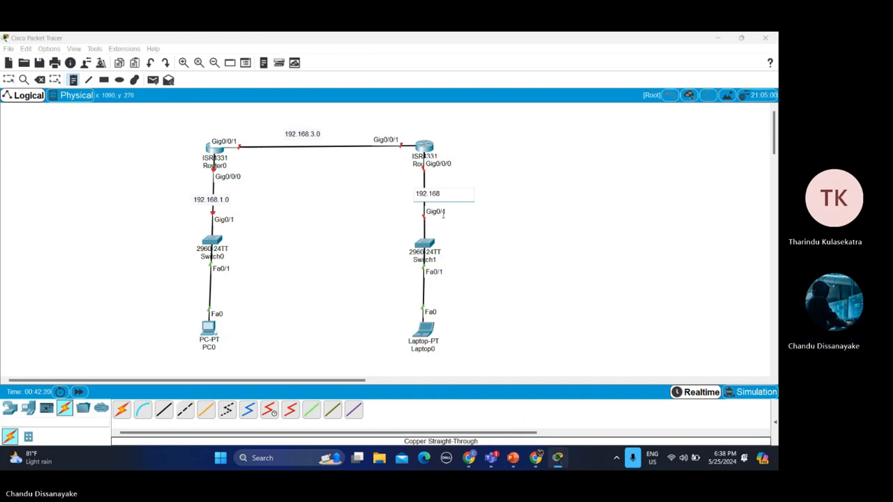
{"action": "type", "text": "2."}
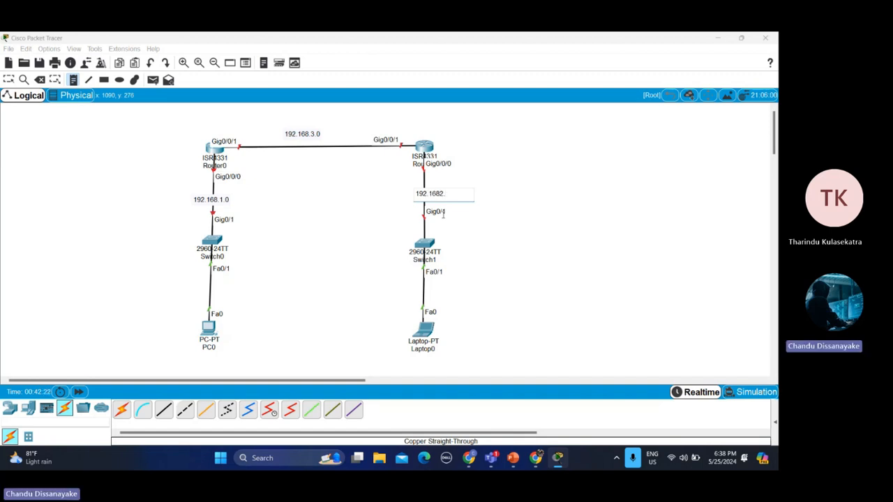
{"action": "type", "text": ".2.0"}
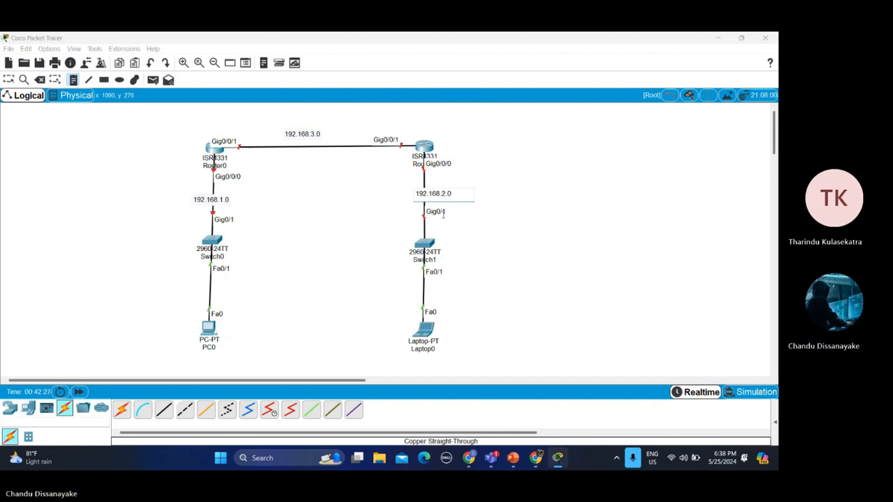
{"action": "left_click", "coordinate": [355, 261]}
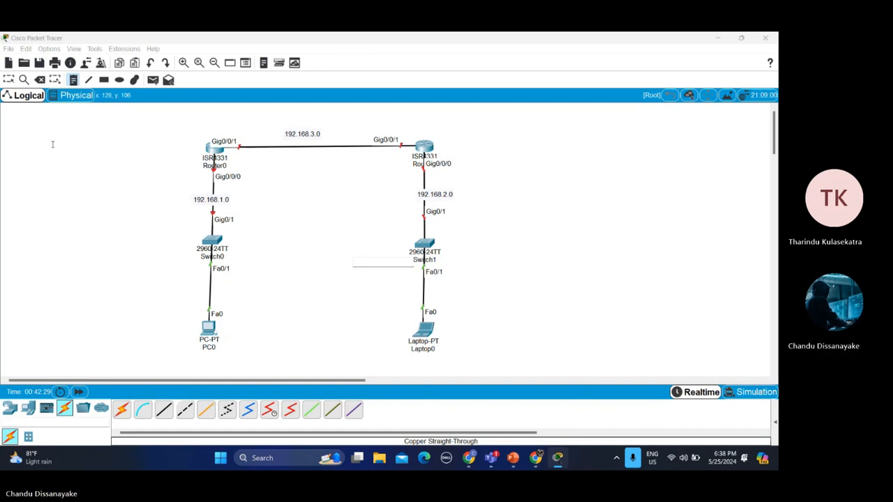
{"action": "left_click", "coordinate": [20, 123]}
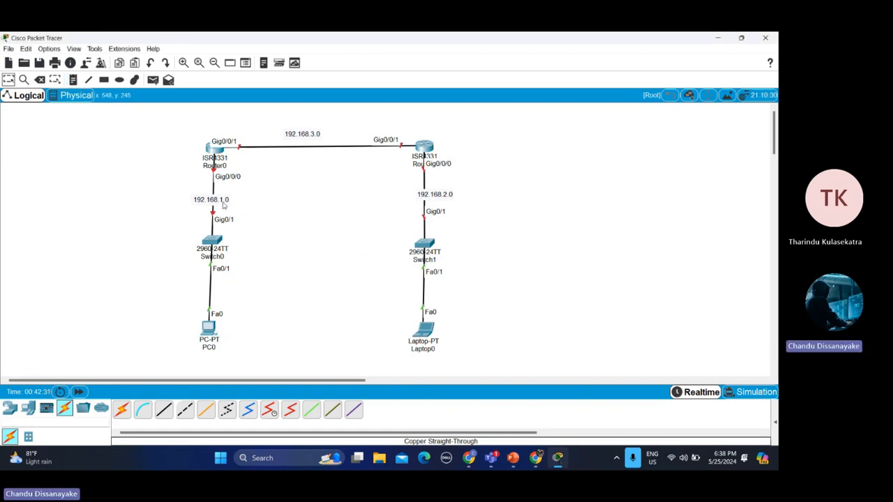
Step: Centre the 192.168.1.0 and 192.168.2.0 notes on their vertical links and nudge the PC and laptop into line under their switches
{"action": "left_click_drag", "start_coordinate": [224, 204], "coordinate": [228, 200]}
{"action": "left_click_drag", "start_coordinate": [448, 202], "coordinate": [441, 198]}
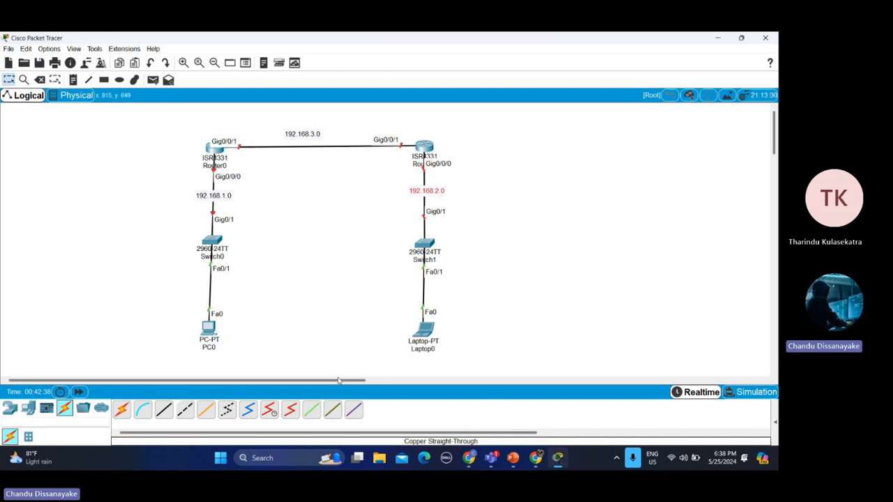
{"action": "left_click", "coordinate": [203, 336]}
{"action": "left_click_drag", "start_coordinate": [203, 336], "coordinate": [204, 336]}
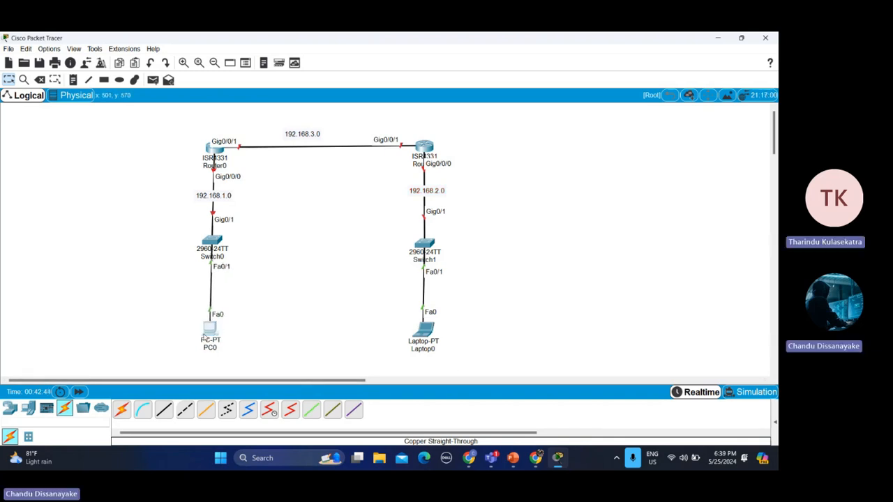
{"action": "left_click_drag", "start_coordinate": [423, 343], "coordinate": [425, 344]}
{"action": "left_click", "coordinate": [384, 344]}
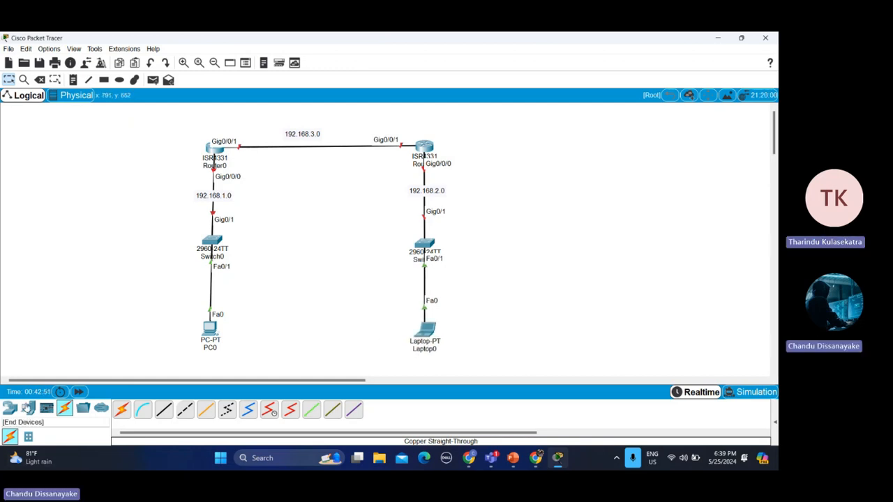
Step: Place a Server-PT end device in the empty area to the left of Router0
{"action": "left_click", "coordinate": [14, 410]}
{"action": "left_click", "coordinate": [46, 437]}
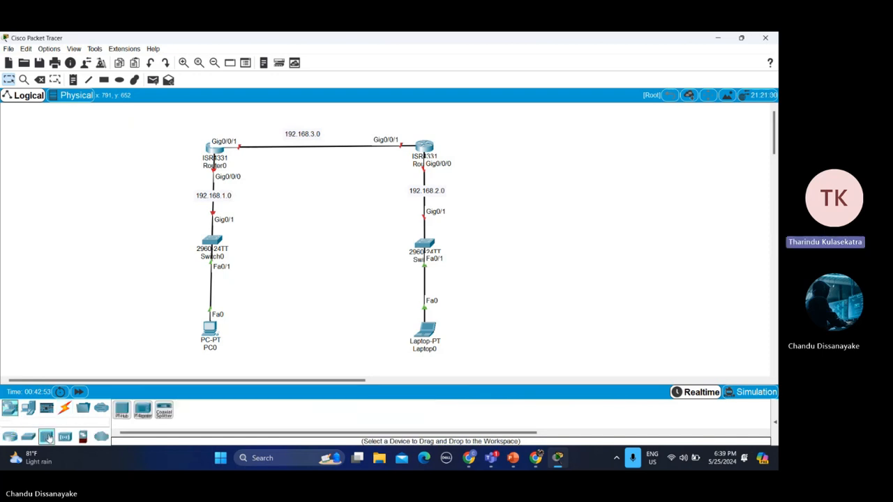
{"action": "left_click", "coordinate": [28, 408]}
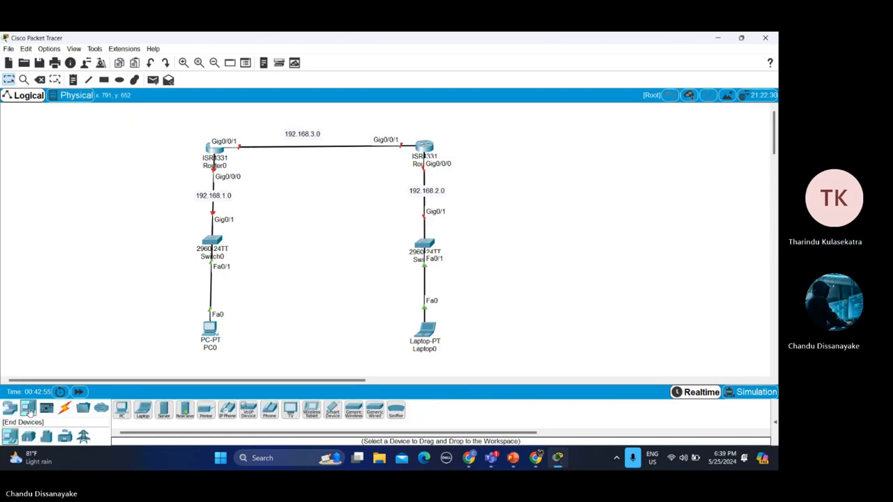
{"action": "left_click", "coordinate": [164, 409]}
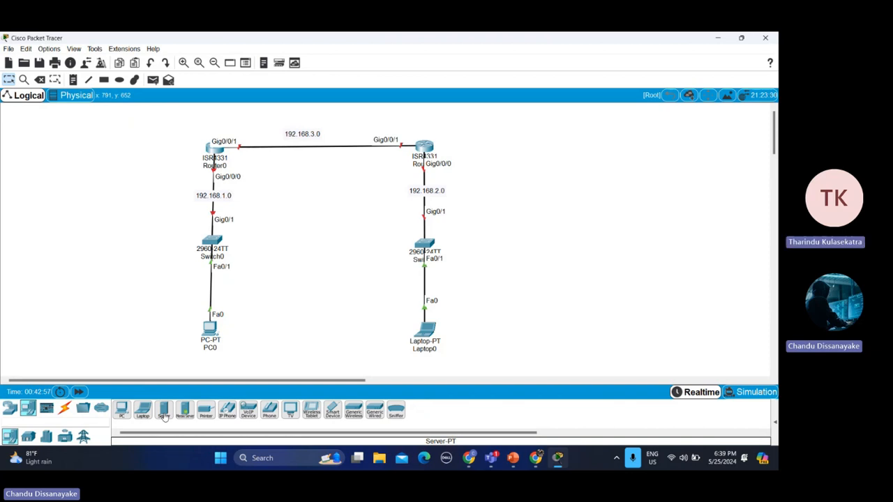
{"action": "left_click", "coordinate": [57, 139]}
{"action": "left_click_drag", "start_coordinate": [57, 139], "coordinate": [35, 142]}
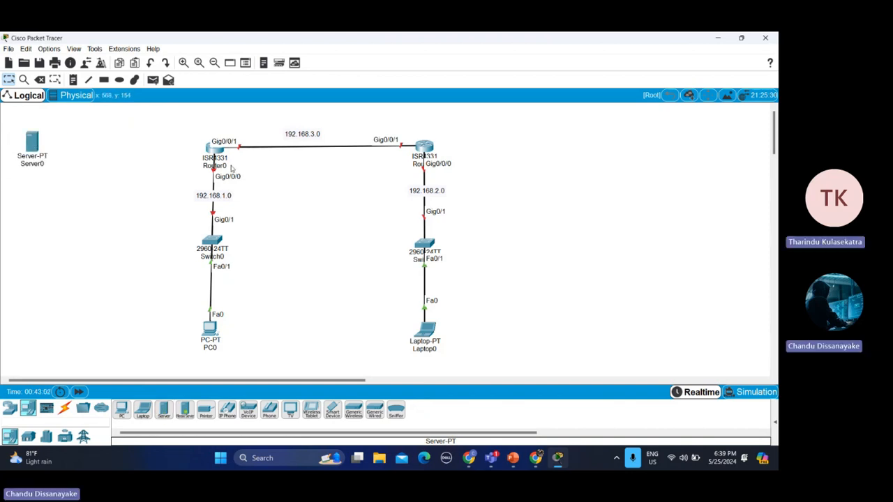
Step: Rename the new server as DHCP Server
{"action": "left_click", "coordinate": [34, 165]}
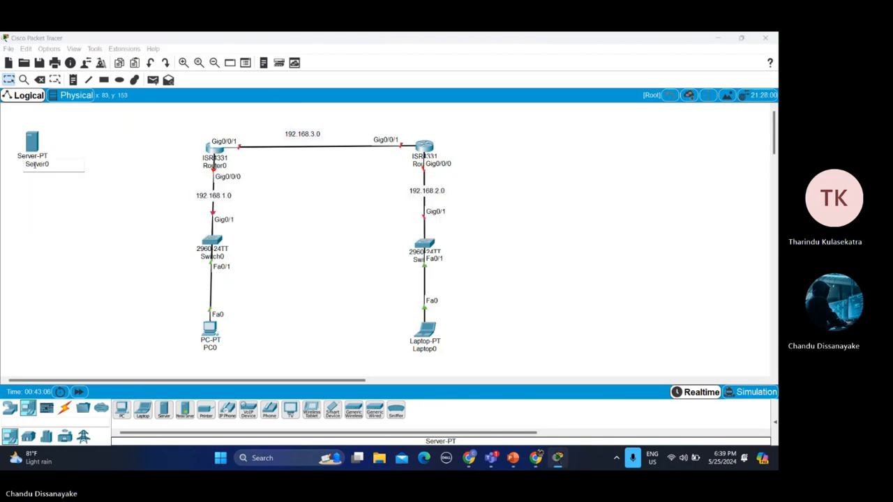
{"action": "key", "text": "BackSpace"}
{"action": "key", "text": "BackSpace"}
{"action": "key", "text": "BackSpace"}
{"action": "key", "text": "BackSpace"}
{"action": "key", "text": "BackSpace"}
{"action": "key", "text": "BackSpace"}
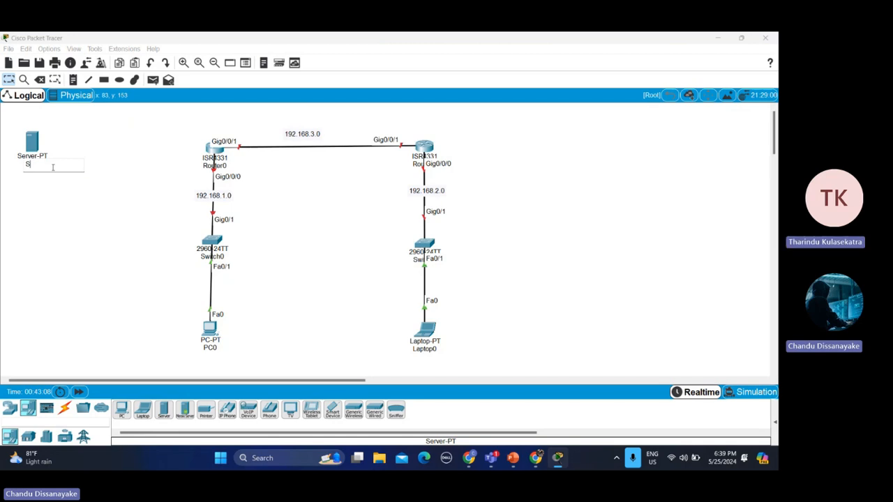
{"action": "type", "text": "DHCP "}
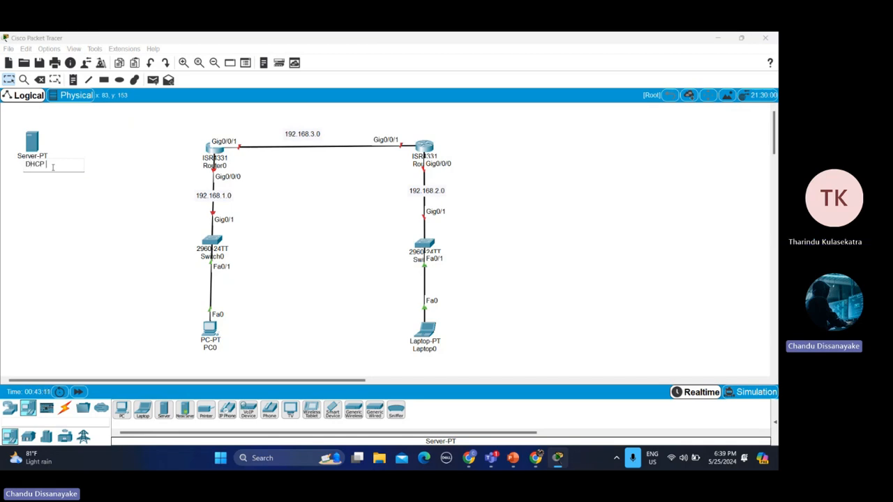
{"action": "type", "text": "Server"}
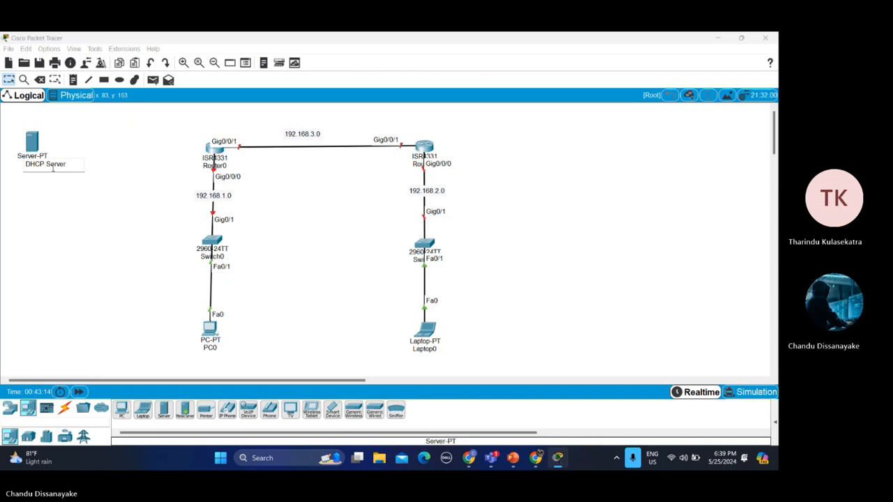
{"action": "left_click", "coordinate": [53, 183]}
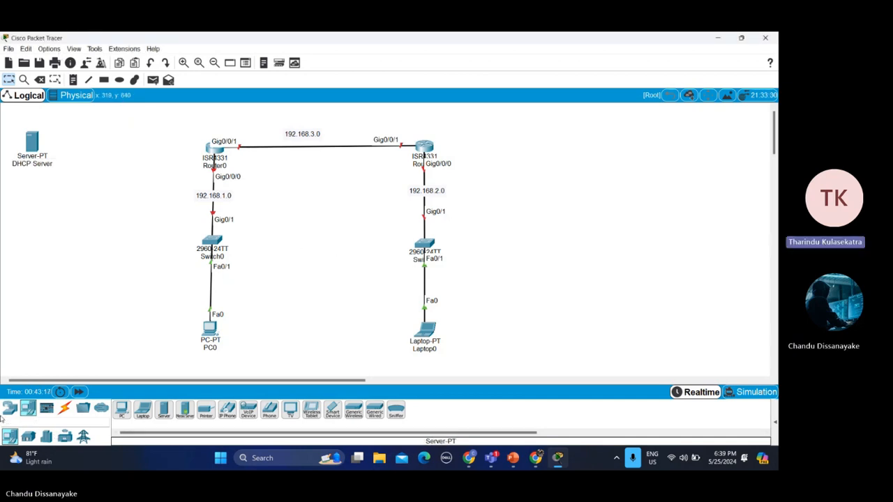
{"action": "left_click", "coordinate": [67, 410]}
{"action": "left_click", "coordinate": [164, 411]}
{"action": "left_click", "coordinate": [33, 143]}
{"action": "left_click", "coordinate": [70, 147]}
{"action": "left_click", "coordinate": [214, 149]}
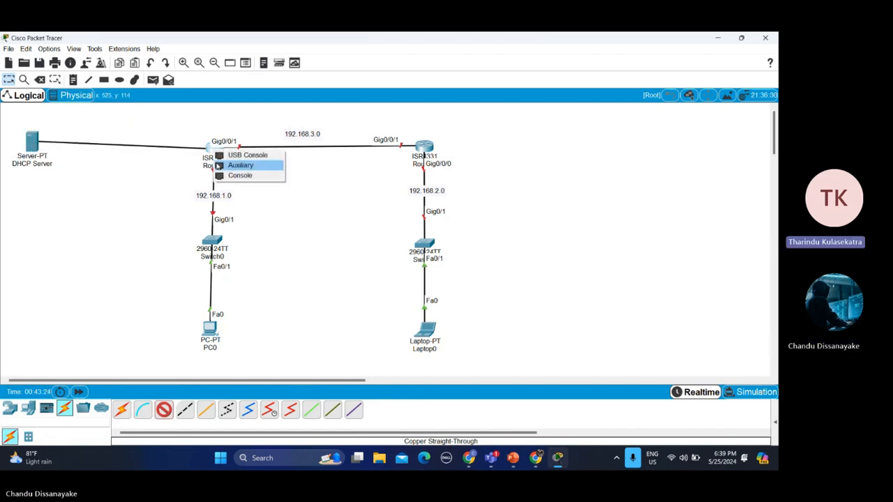
{"action": "left_click", "coordinate": [125, 148]}
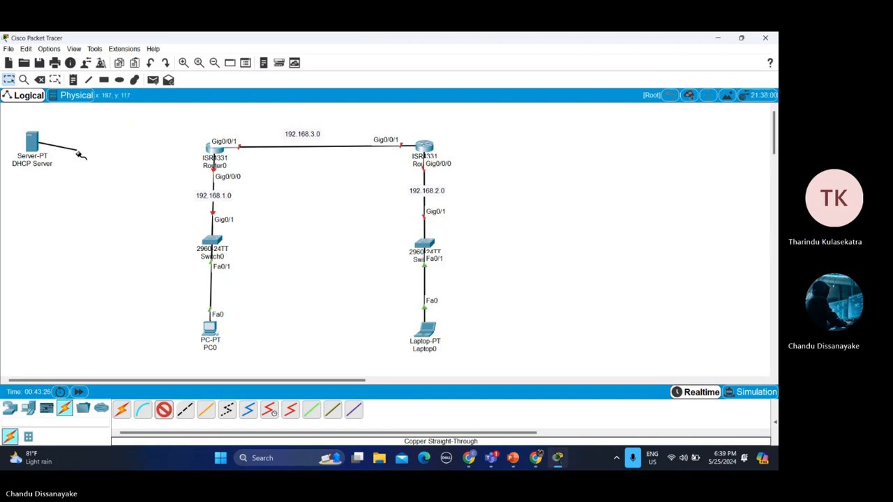
{"action": "left_click", "coordinate": [43, 143]}
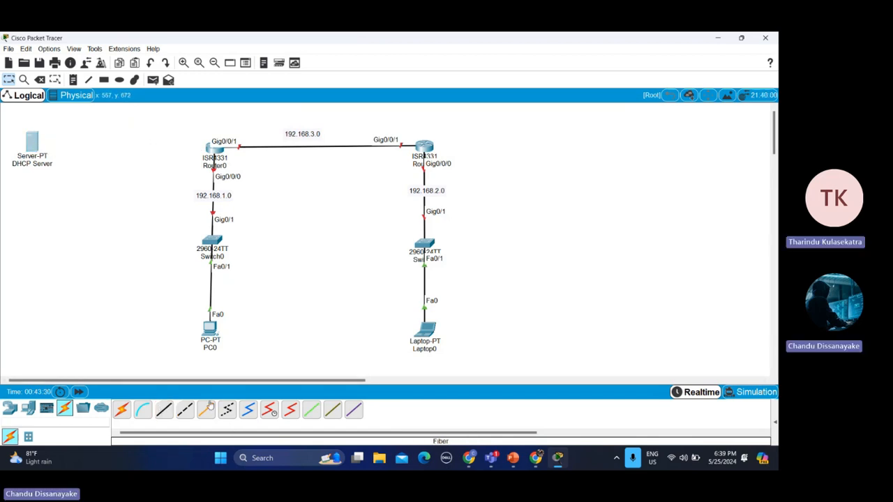
Step: Move the DHCP Server down beside the PC, below Switch0
{"action": "left_click", "coordinate": [164, 409]}
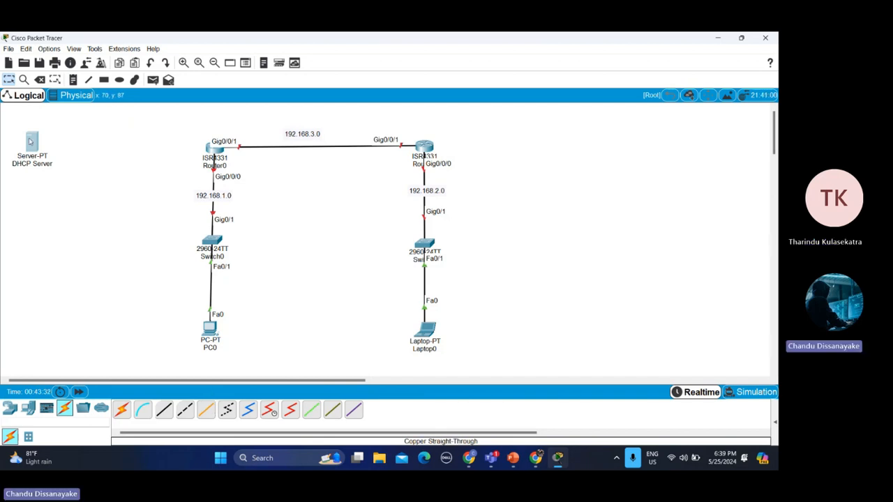
{"action": "left_click_drag", "start_coordinate": [32, 143], "coordinate": [140, 333]}
{"action": "left_click", "coordinate": [142, 331]}
{"action": "left_click", "coordinate": [512, 113]}
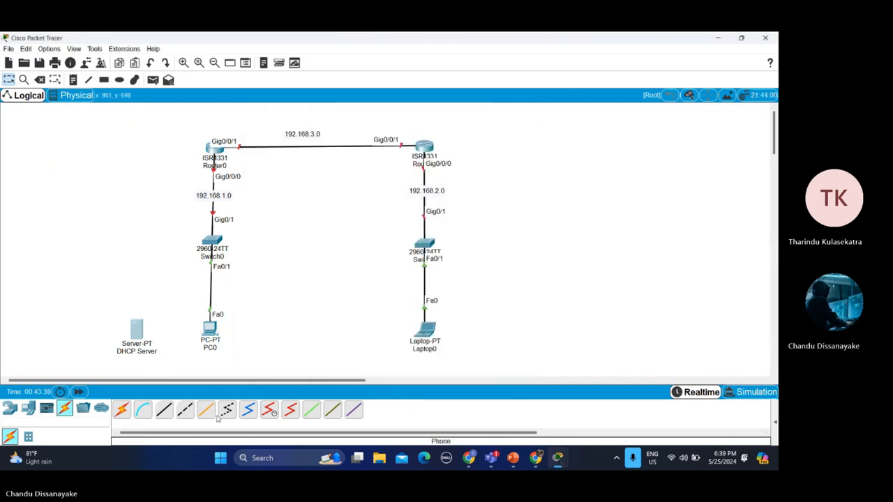
Step: Connect the DHCP Server's FastEthernet0 to Switch0's FastEthernet0/2 with a copper straight-through cable
{"action": "left_click", "coordinate": [164, 409]}
{"action": "left_click", "coordinate": [137, 327]}
{"action": "left_click", "coordinate": [171, 330]}
{"action": "left_click", "coordinate": [211, 242]}
{"action": "left_click", "coordinate": [253, 58]}
Step: Nudge the DHCP Server slightly away from the PC and centre the 192.168.3.0 note above the link between the routers
{"action": "left_click_drag", "start_coordinate": [119, 341], "coordinate": [109, 339]}
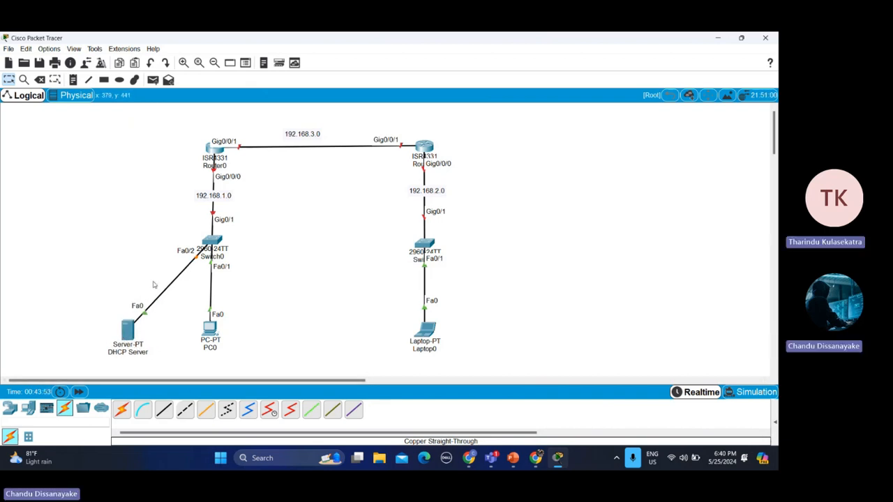
{"action": "left_click_drag", "start_coordinate": [127, 328], "coordinate": [129, 325]}
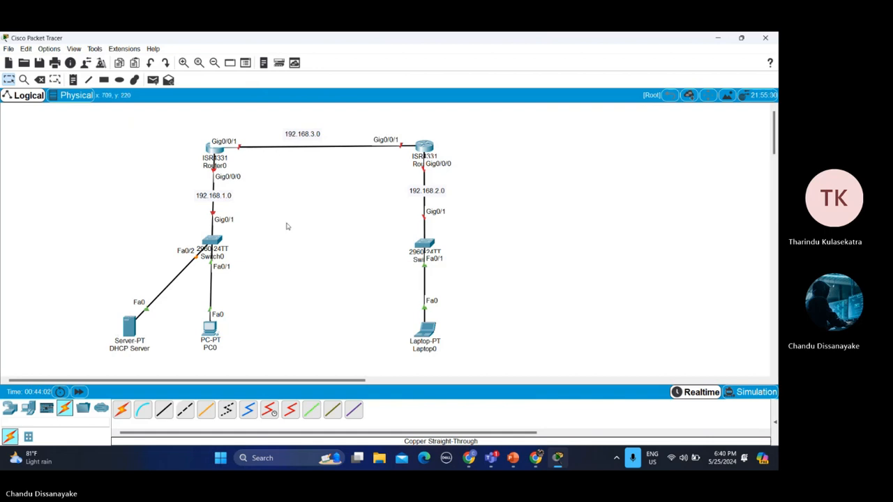
{"action": "left_click_drag", "start_coordinate": [311, 137], "coordinate": [329, 137]}
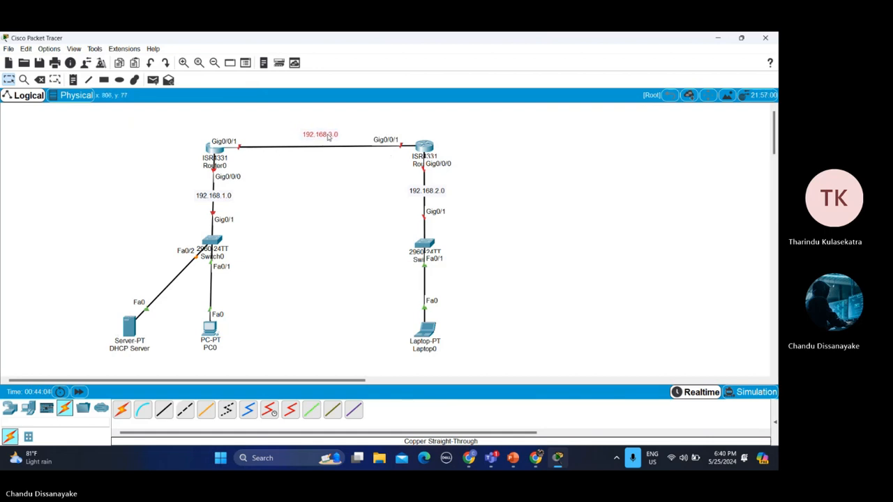
Step: Assign the static IP address 192.168.1.2 to the DHCP Server in its IP configuration
{"action": "left_click", "coordinate": [129, 329]}
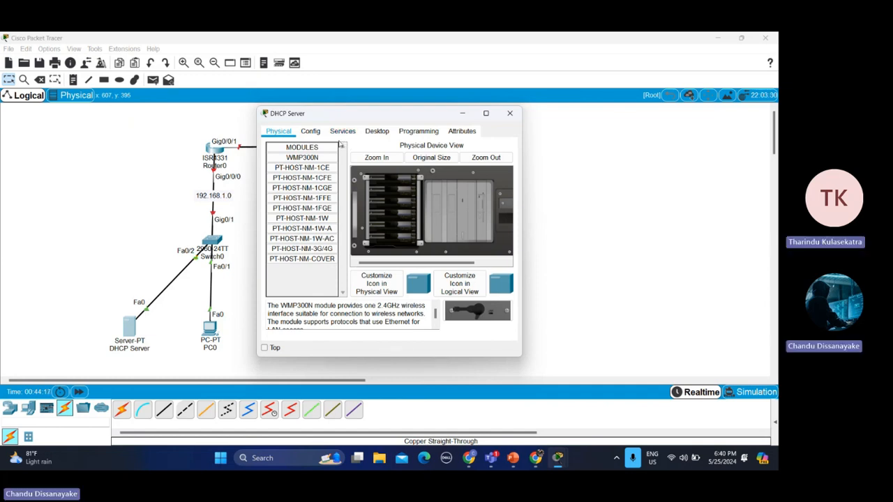
{"action": "left_click", "coordinate": [374, 134]}
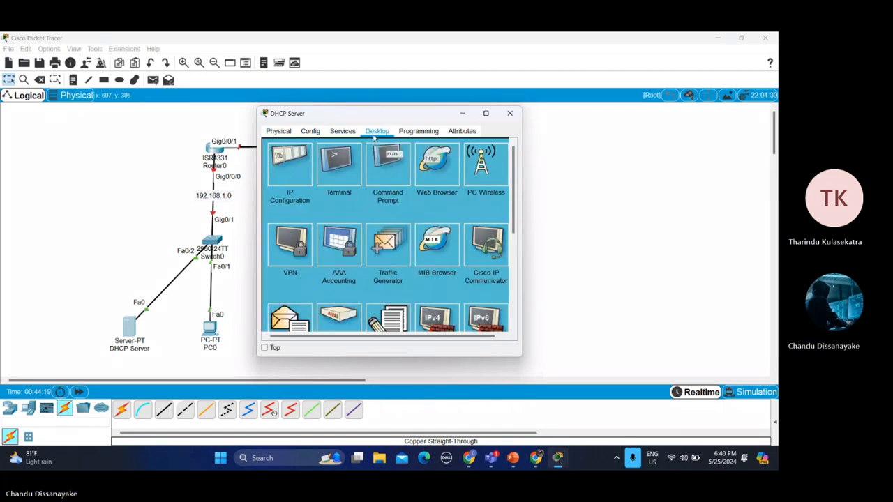
{"action": "left_click", "coordinate": [290, 171]}
{"action": "left_click_drag", "start_coordinate": [344, 114], "coordinate": [574, 115]}
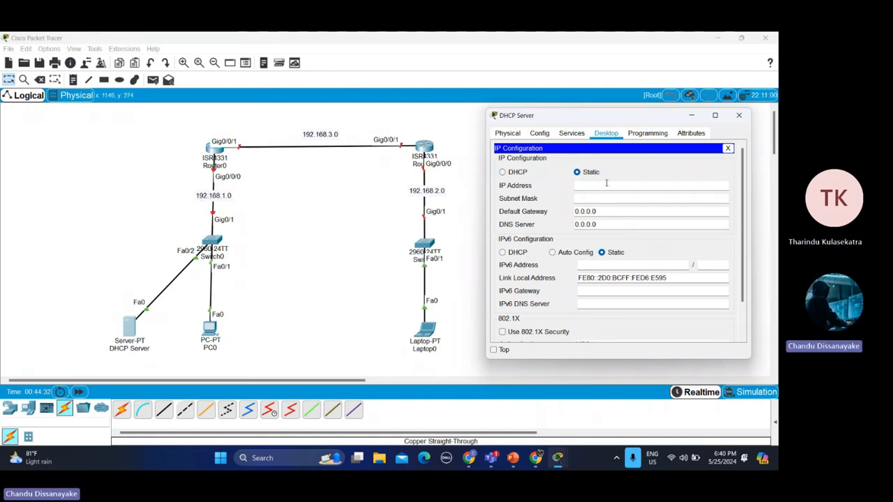
{"action": "type", "text": "192."}
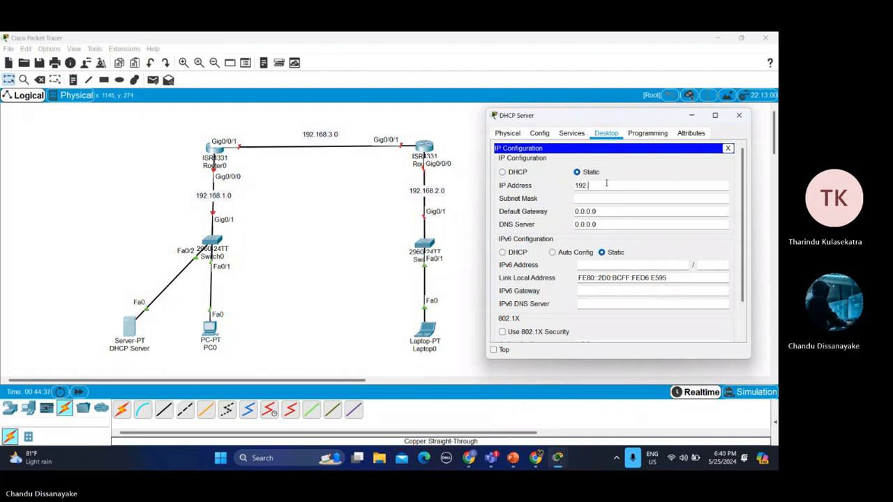
{"action": "type", "text": "16"}
{"action": "type", "text": "8.1"}
{"action": "type", "text": "."}
{"action": "type", "text": "1"}
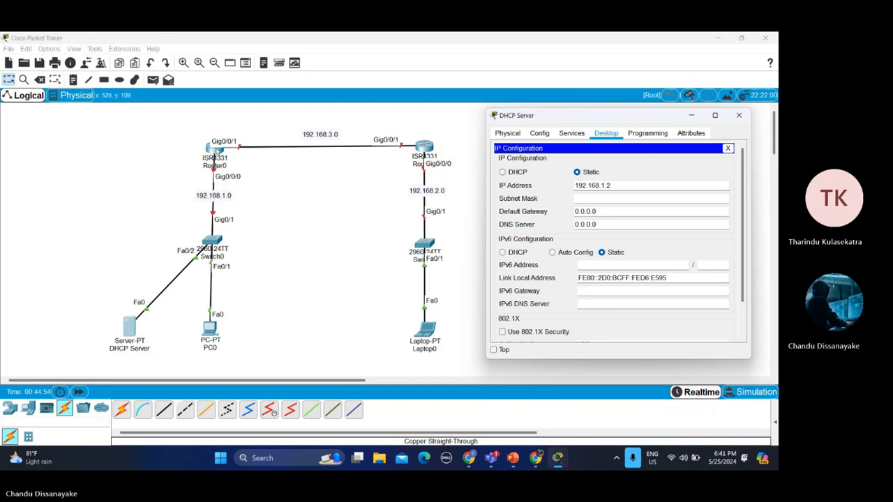
Step: Fill in the DHCP Server's subnet mask as 255.255.255.0
{"action": "left_click", "coordinate": [594, 198]}
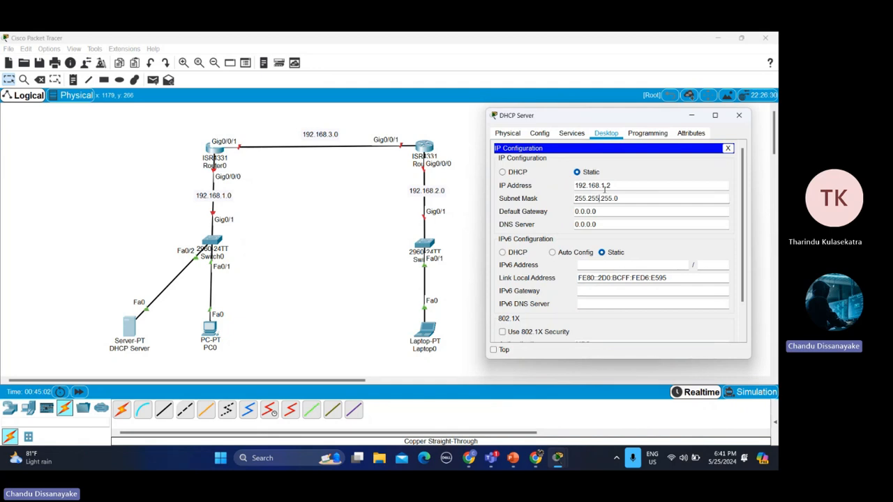
{"action": "left_click", "coordinate": [596, 202]}
{"action": "double_click", "coordinate": [618, 200]}
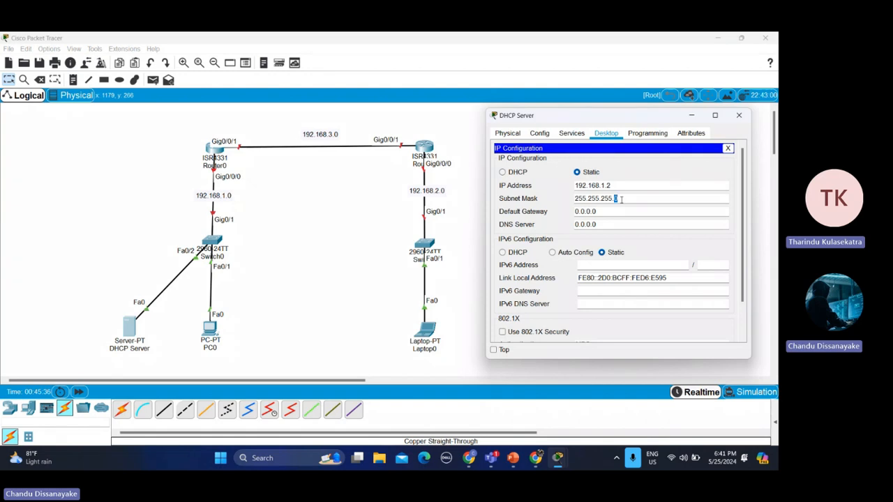
{"action": "left_click_drag", "start_coordinate": [620, 200], "coordinate": [613, 200]}
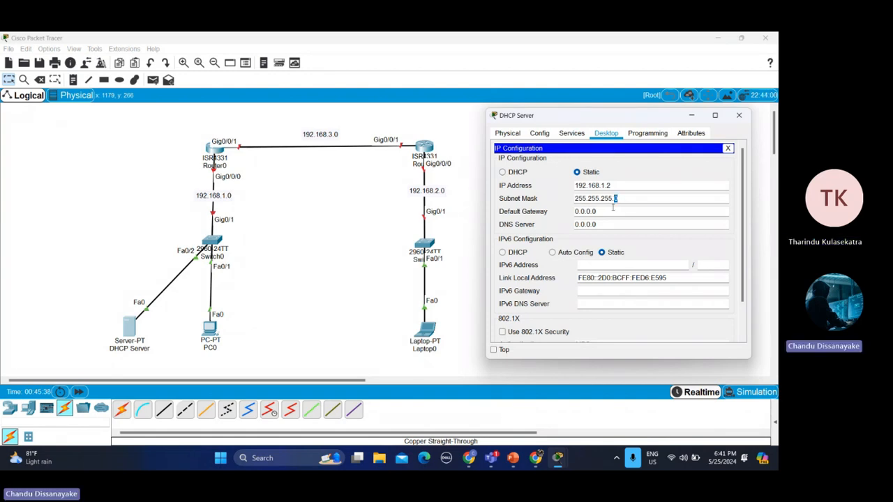
{"action": "left_click", "coordinate": [628, 198]}
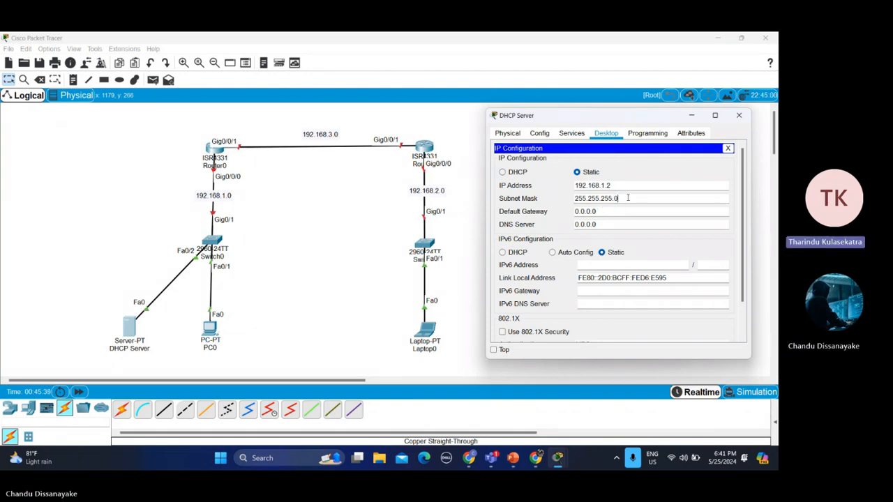
Step: Set the DHCP Server's default gateway to 192.168.1.1 and close its configuration window
{"action": "left_click", "coordinate": [594, 211]}
{"action": "key", "text": "Tab"}
{"action": "type", "text": "192"}
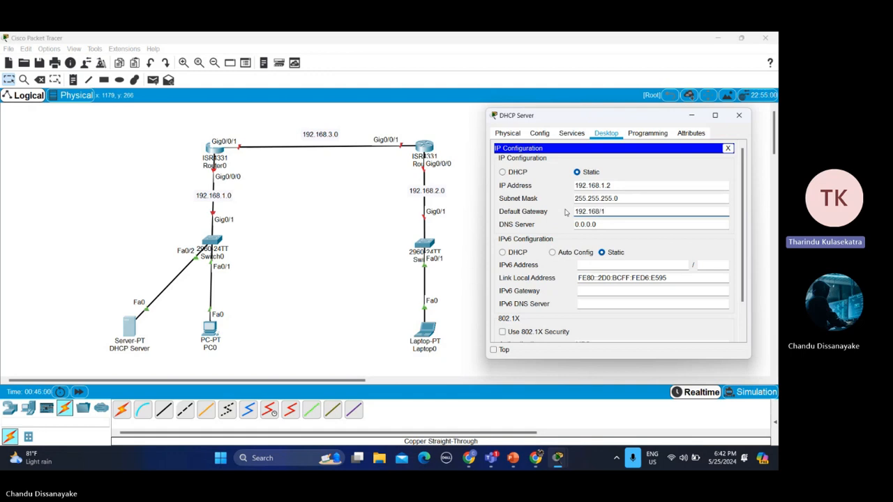
{"action": "type", "text": ".168.1"}
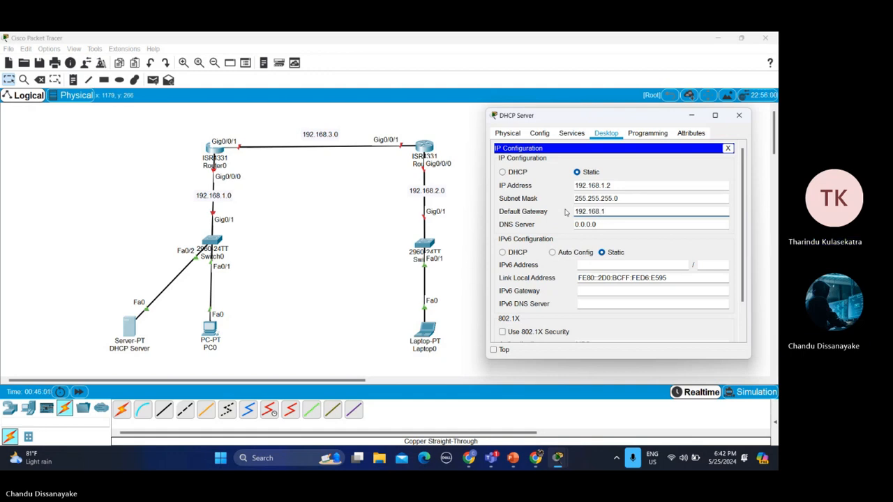
{"action": "type", "text": ".1"}
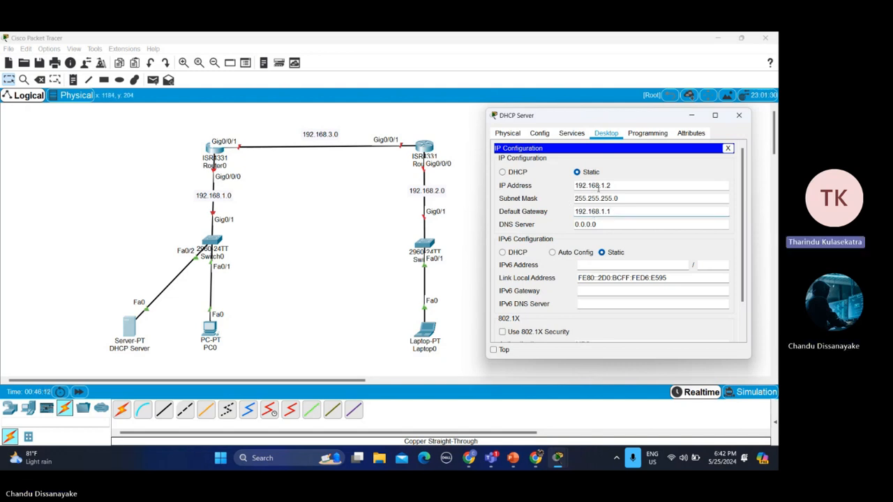
{"action": "left_click", "coordinate": [727, 148]}
{"action": "left_click", "coordinate": [738, 116]}
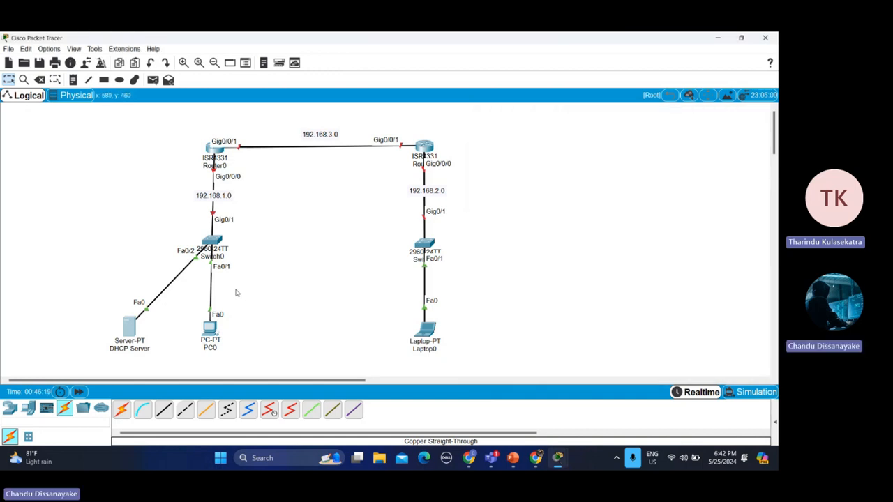
Step: Place a note reading 192.168.1.2 directly below the DHCP Server's name
{"action": "left_click", "coordinate": [73, 80]}
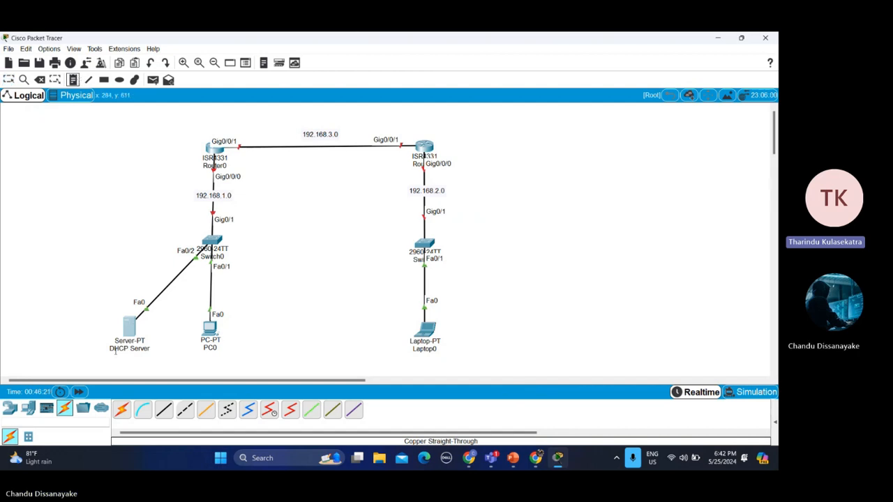
{"action": "left_click", "coordinate": [109, 360]}
{"action": "type", "text": "192.168."}
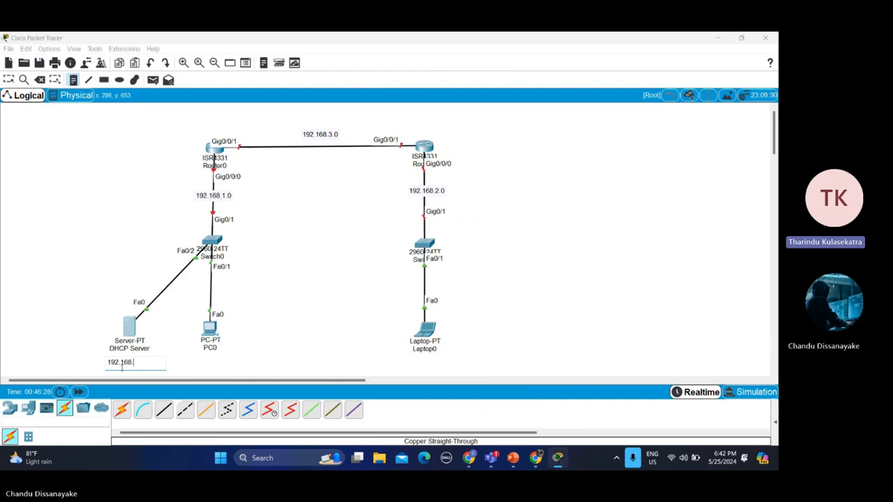
{"action": "type", "text": "2"}
{"action": "type", "text": ".1.2"}
{"action": "left_click", "coordinate": [9, 81]}
{"action": "left_click_drag", "start_coordinate": [133, 361], "coordinate": [134, 356]}
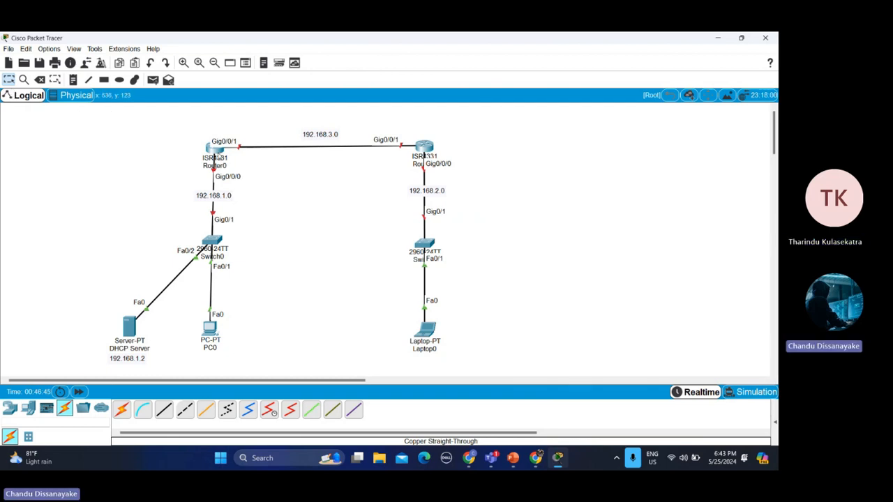
Step: Assign IP address 192.168.1.1 with subnet mask 255.255.255.0 to Router0's GigabitEthernet0/0/0 interface
{"action": "left_click", "coordinate": [219, 155]}
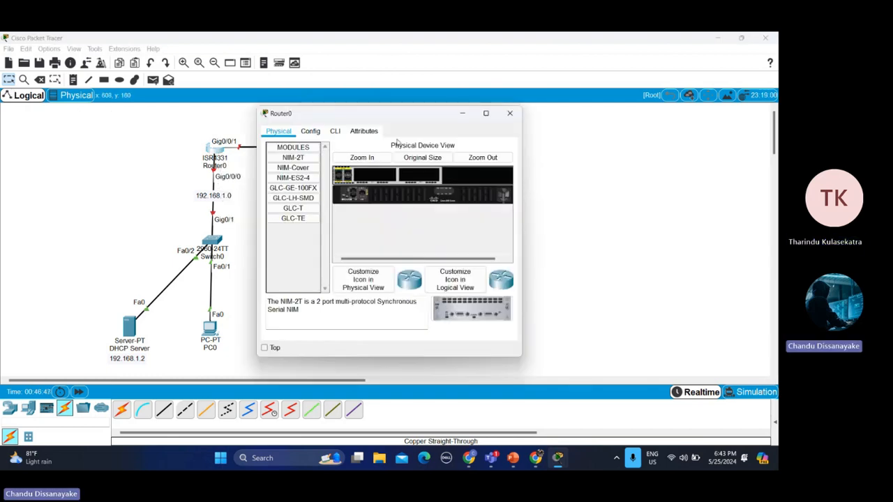
{"action": "left_click_drag", "start_coordinate": [398, 113], "coordinate": [473, 116]}
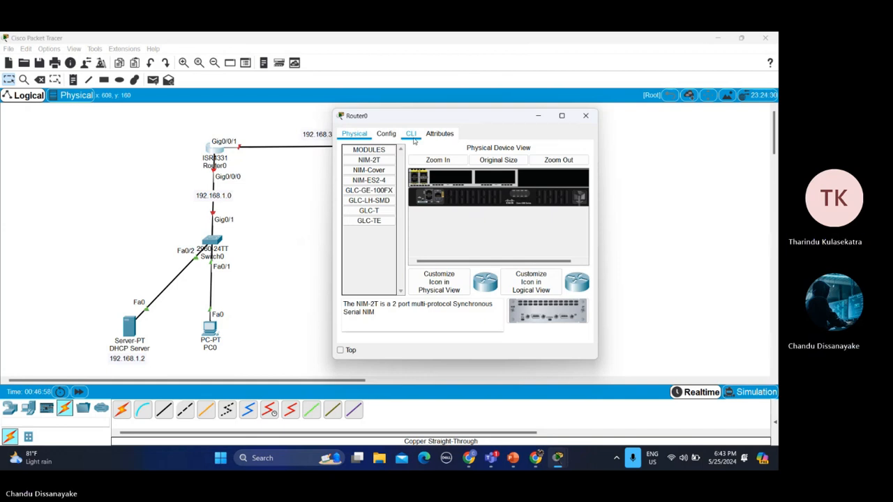
{"action": "left_click", "coordinate": [358, 142]}
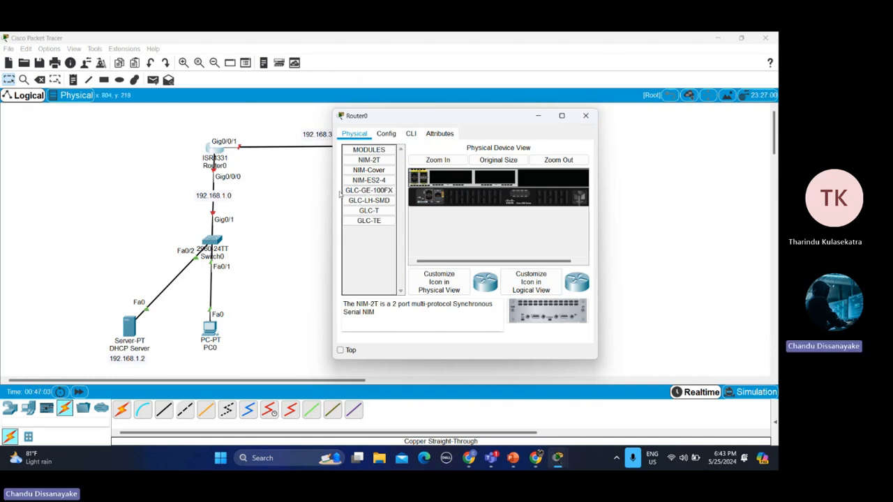
{"action": "left_click", "coordinate": [387, 134]}
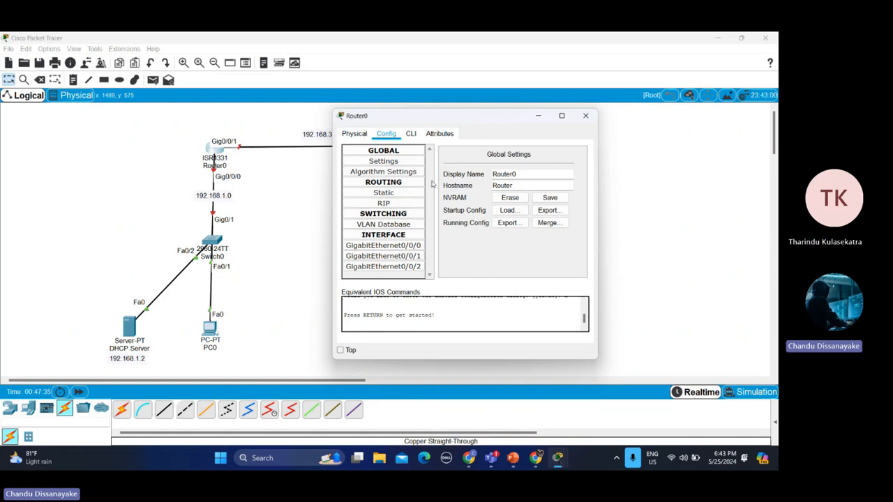
{"action": "left_click", "coordinate": [412, 247]}
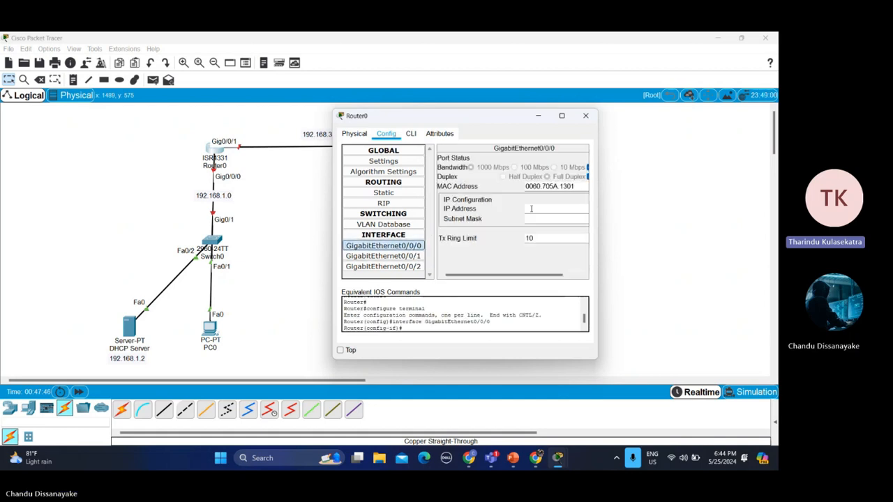
{"action": "left_click_drag", "start_coordinate": [596, 218], "coordinate": [622, 218]}
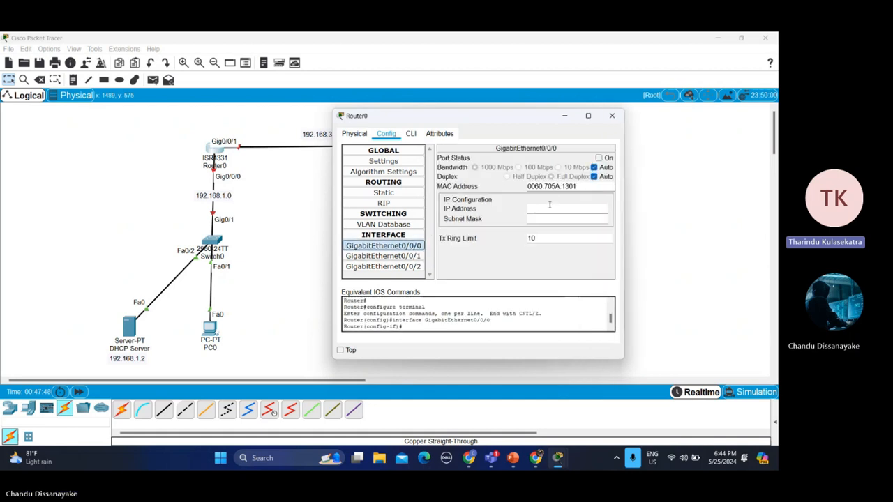
{"action": "left_click_drag", "start_coordinate": [459, 118], "coordinate": [595, 119]}
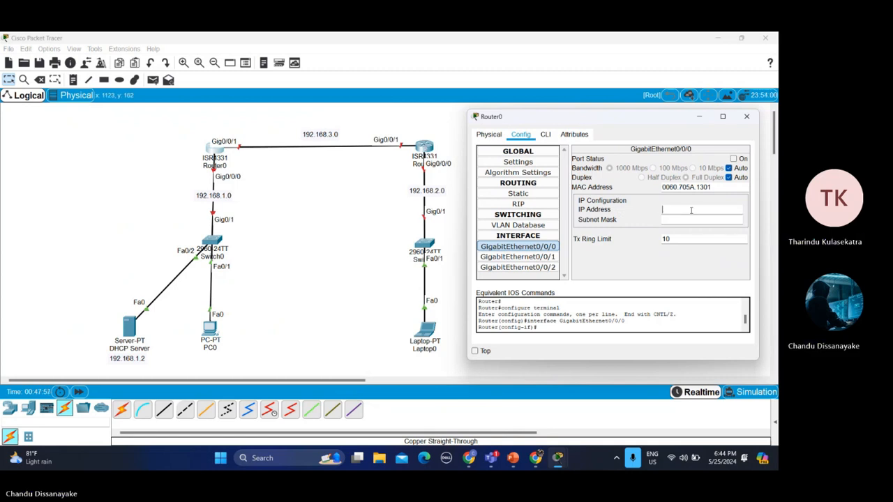
{"action": "type", "text": "192.168"}
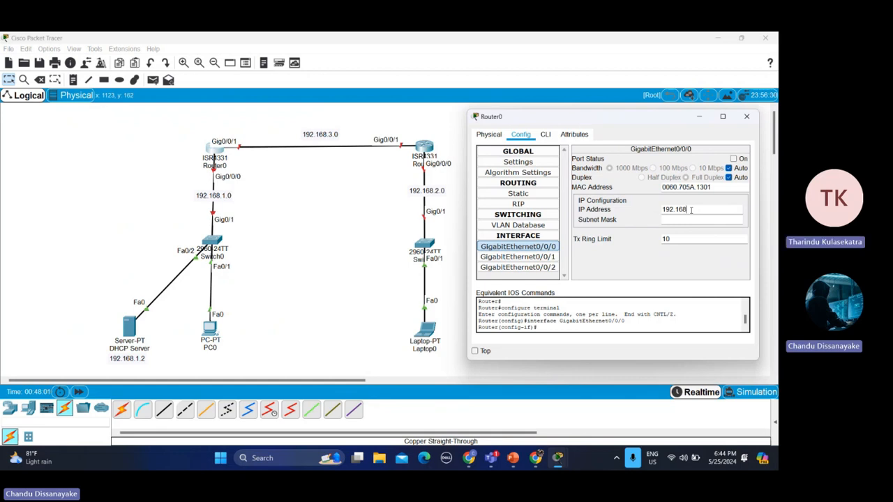
{"action": "type", "text": ".1.1"}
{"action": "key", "text": "Tab"}
Step: Turn on Router0's GigabitEthernet0/0/0 port and fast-forward the simulation time
{"action": "left_click", "coordinate": [733, 159]}
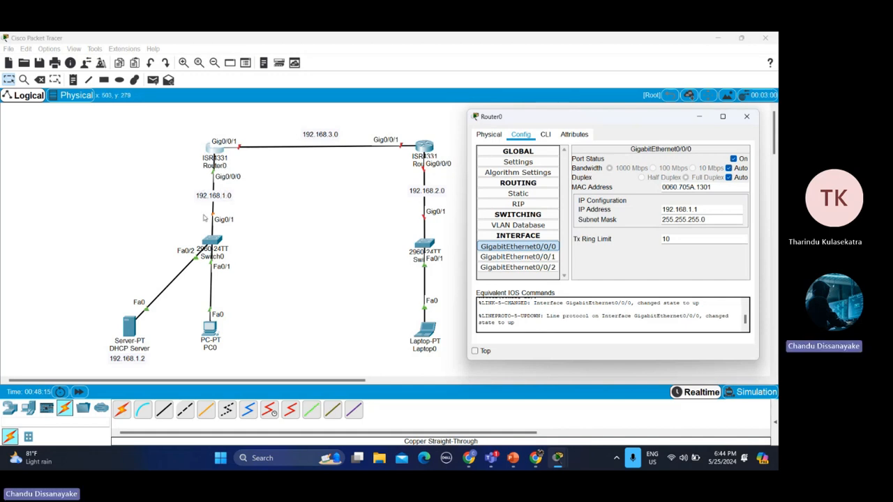
{"action": "left_click", "coordinate": [76, 393]}
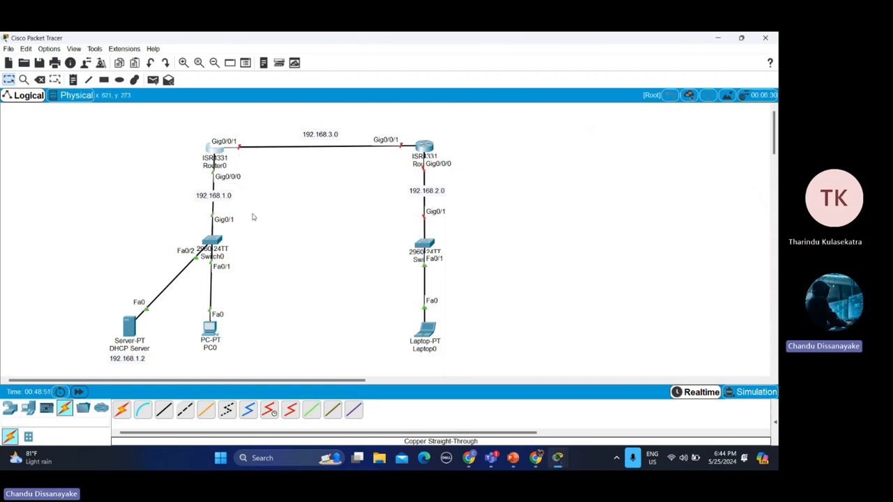
Step: Give Router0's GigabitEthernet0/0/1 interface the IP address 192.168.3.1 with subnet mask 255.255.255.0 and turn the port on
{"action": "left_click", "coordinate": [218, 159]}
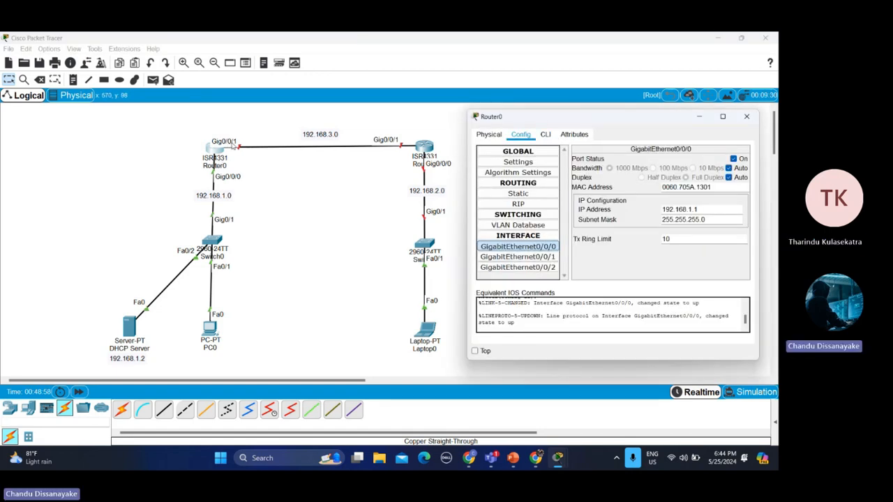
{"action": "left_click", "coordinate": [518, 257]}
{"action": "left_click", "coordinate": [682, 208]}
{"action": "type", "text": "168"}
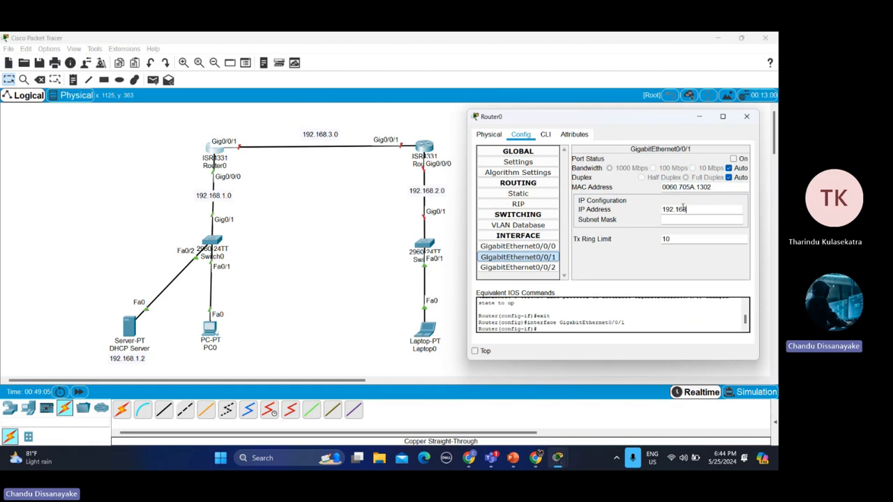
{"action": "type", "text": ".2"}
{"action": "left_click", "coordinate": [678, 221]}
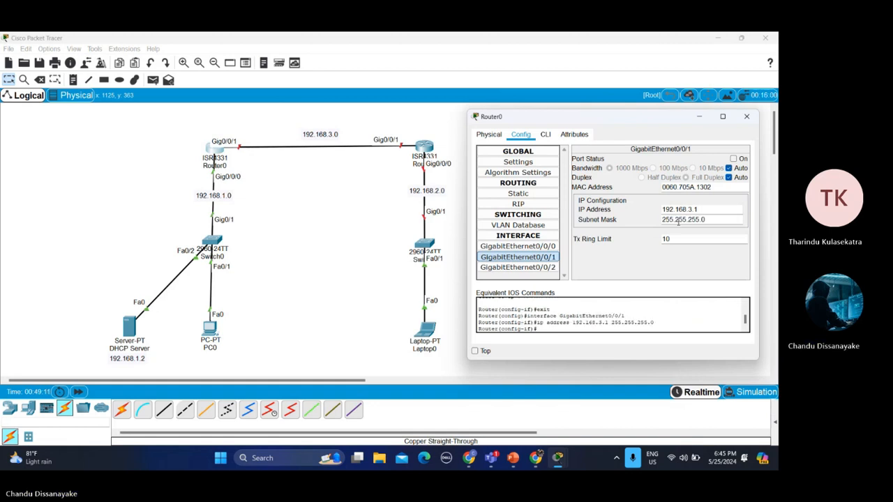
{"action": "left_click", "coordinate": [733, 158]}
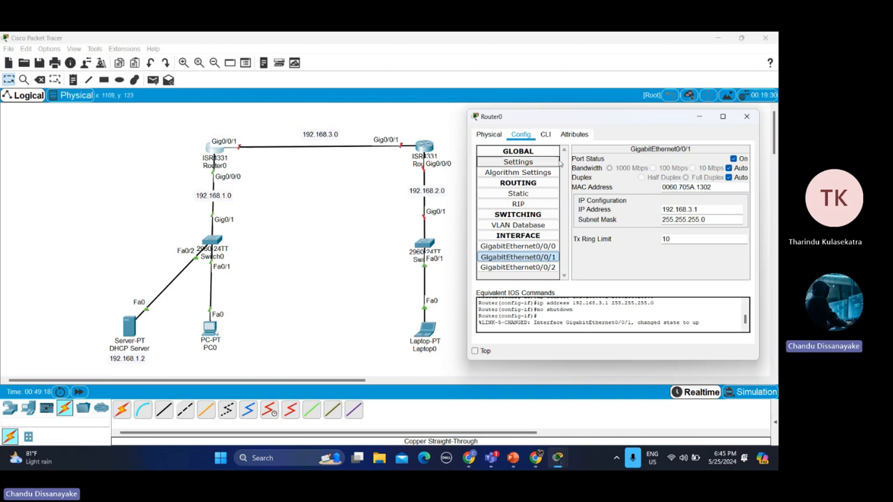
{"action": "left_click", "coordinate": [748, 117]}
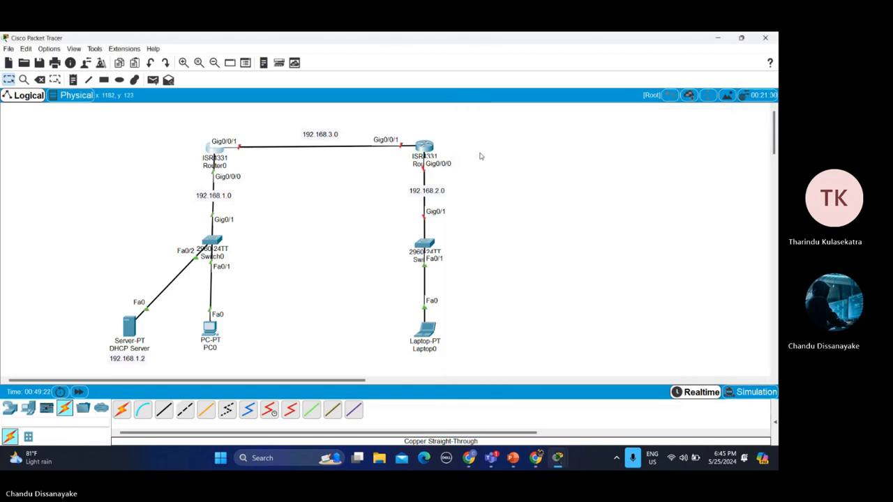
Step: Open Router1's command line and decline the initial configuration dialog with no
{"action": "left_click", "coordinate": [424, 147]}
{"action": "left_click_drag", "start_coordinate": [419, 115], "coordinate": [613, 125]}
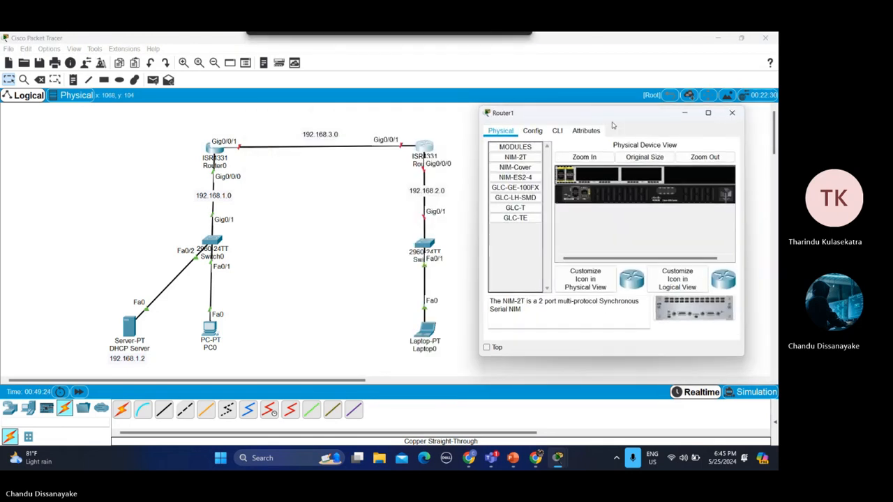
{"action": "left_click", "coordinate": [558, 132]}
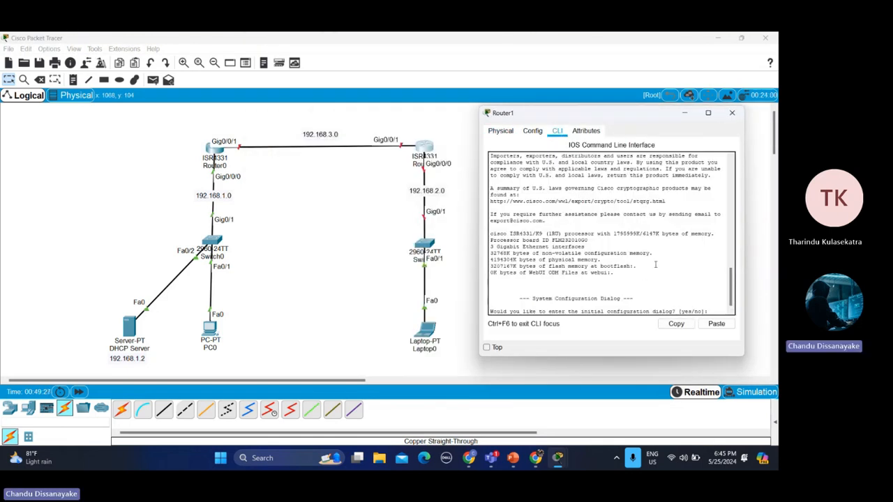
{"action": "type", "text": "no"}
{"action": "key", "text": "Return"}
{"action": "key", "text": "Return"}
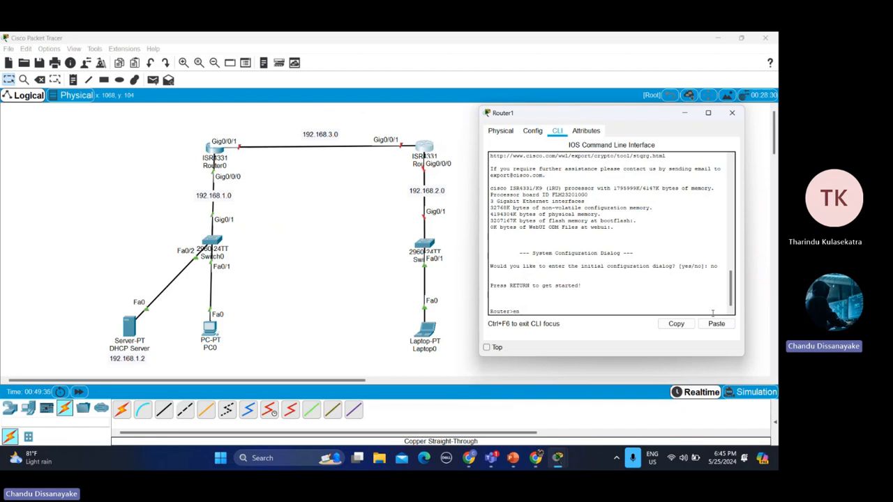
Step: Enter privileged mode and global configuration mode on Router1 using en and conf t
{"action": "type", "text": "en"}
{"action": "key", "text": "Return"}
{"action": "type", "text": "conf"}
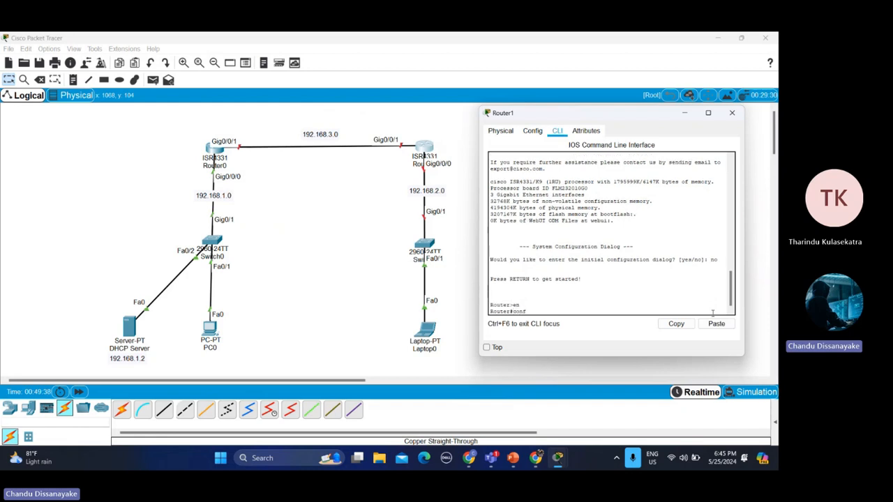
{"action": "type", "text": " t"}
{"action": "key", "text": "Return"}
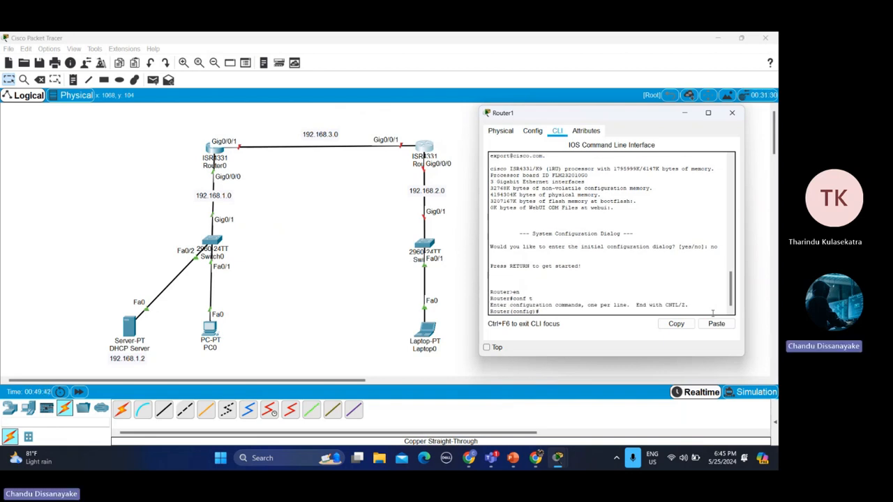
Step: List Router1's interfaces and their status with the command do sh ip int br
{"action": "type", "text": "do sh"}
{"action": "type", "text": "br"}
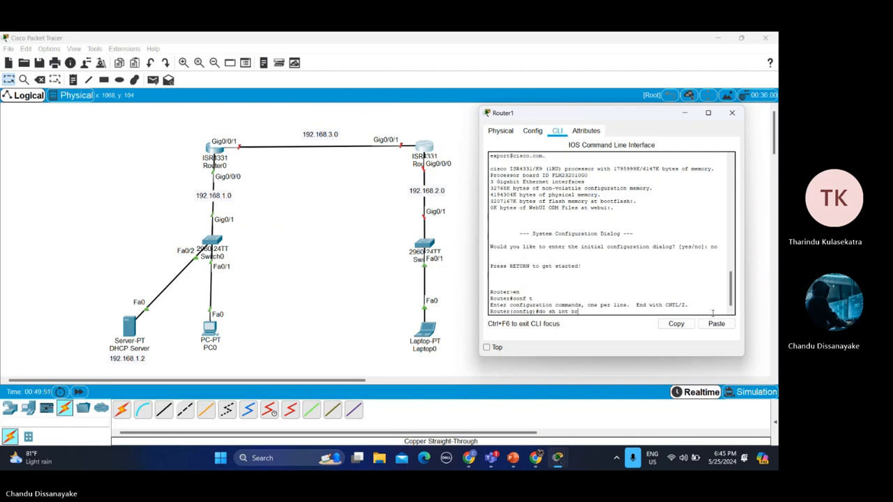
{"action": "key", "text": "BackSpace"}
{"action": "key", "text": "BackSpace"}
{"action": "key", "text": "BackSpace"}
{"action": "key", "text": "BackSpace"}
{"action": "key", "text": "BackSpace"}
{"action": "type", "text": "p"}
{"action": "type", "text": " int"}
{"action": "type", "text": " f"}
{"action": "key", "text": "BackSpace"}
{"action": "type", "text": "br"}
{"action": "key", "text": "Return"}
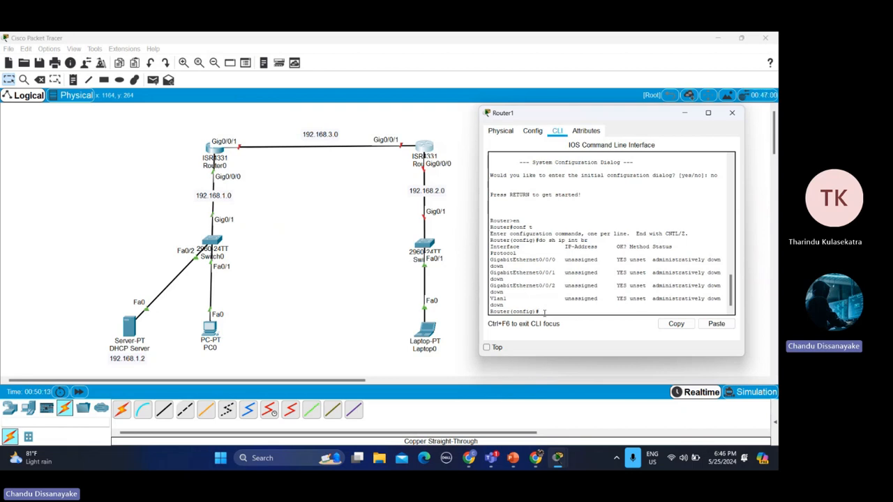
Step: Assign IP address 192.168.3.2 with subnet mask 255.255.255.0 to Router1's interface g0/0/1
{"action": "type", "text": "int g"}
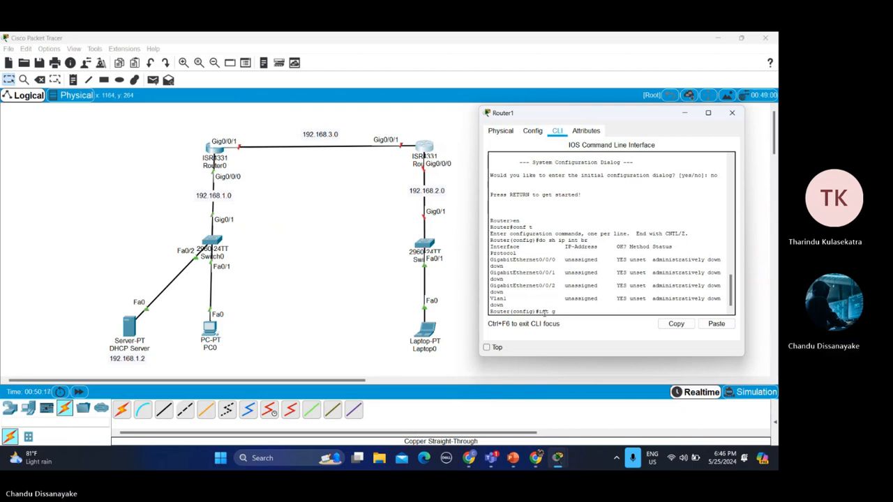
{"action": "type", "text": "0/0"}
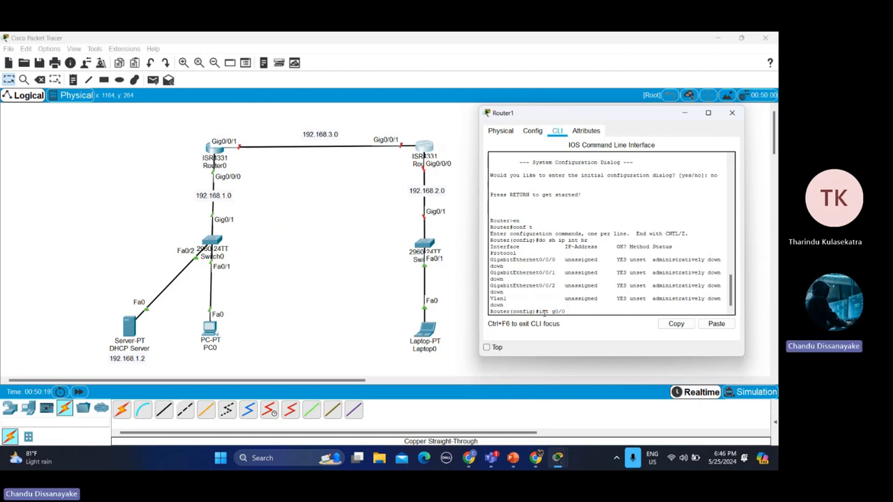
{"action": "type", "text": "/1"}
{"action": "key", "text": "Return"}
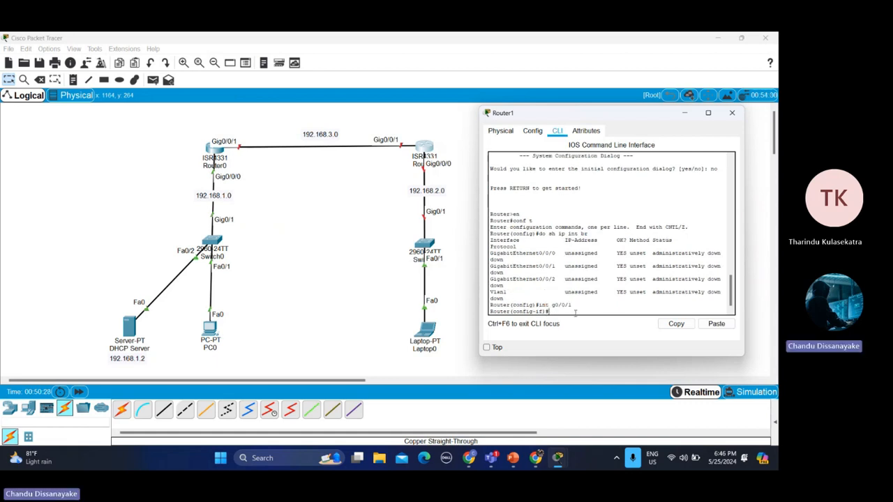
{"action": "type", "text": "p add 192.168"}
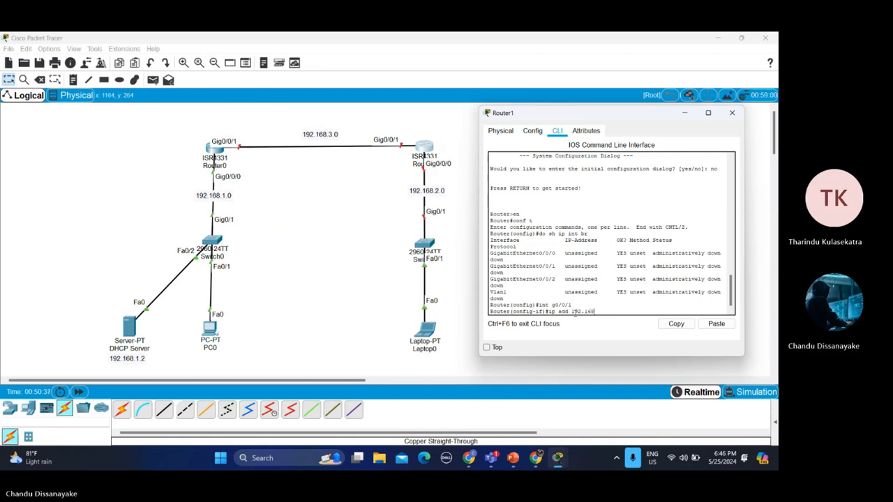
{"action": "type", "text": ".3.2"}
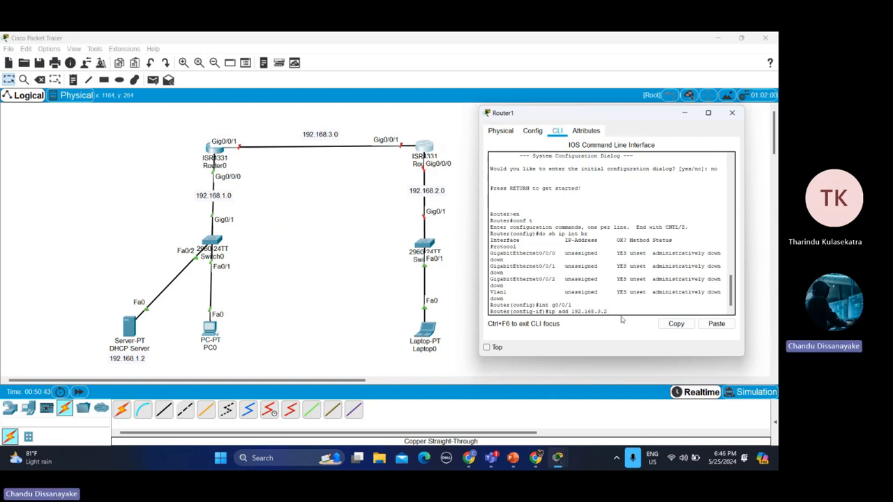
{"action": "type", "text": " 255.255.255.0"}
{"action": "key", "text": "Return"}
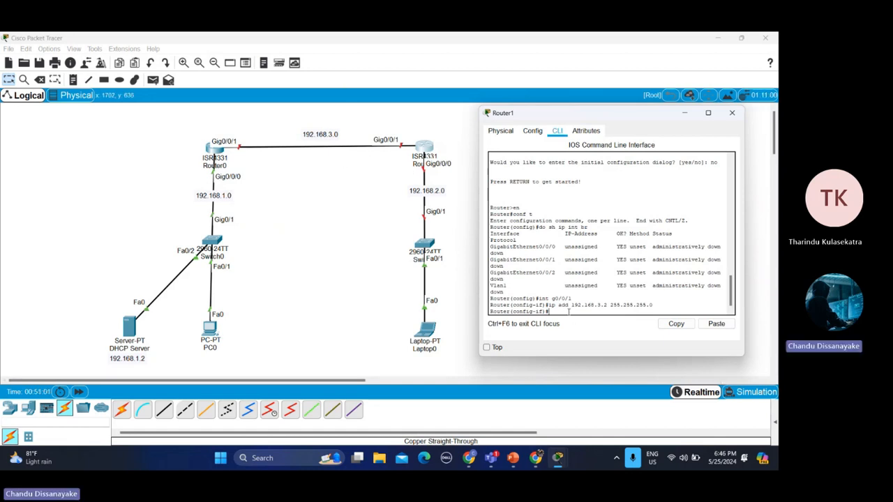
Step: Enable Router1's g0/0/1 interface with no shut and exit back to global configuration mode
{"action": "type", "text": "no shut"}
{"action": "key", "text": "Return"}
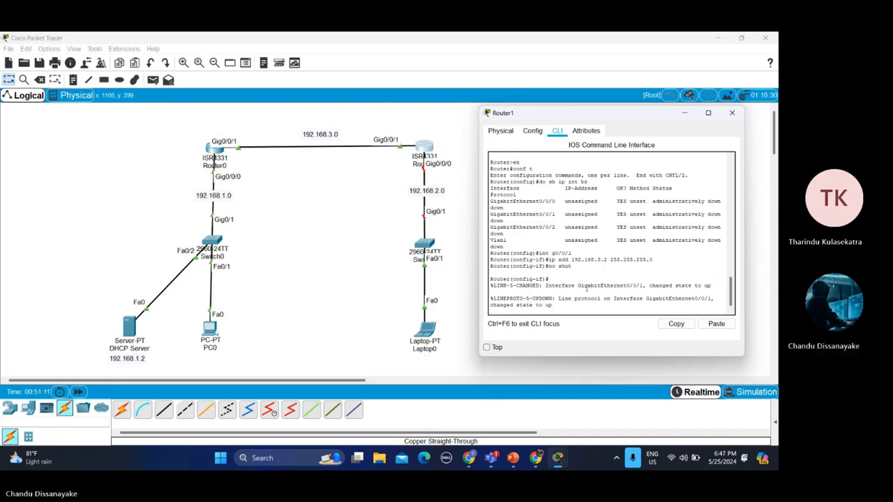
{"action": "key", "text": "Return"}
{"action": "key", "text": "Return"}
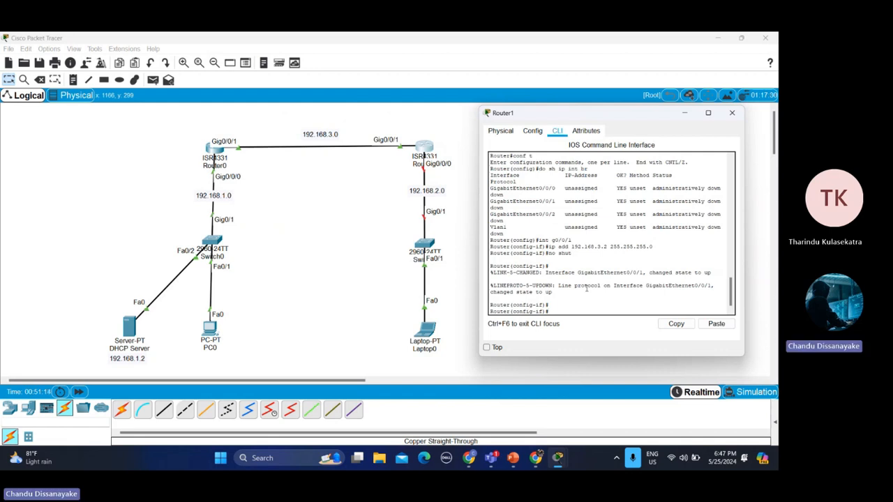
{"action": "type", "text": "ex"}
{"action": "key", "text": "Return"}
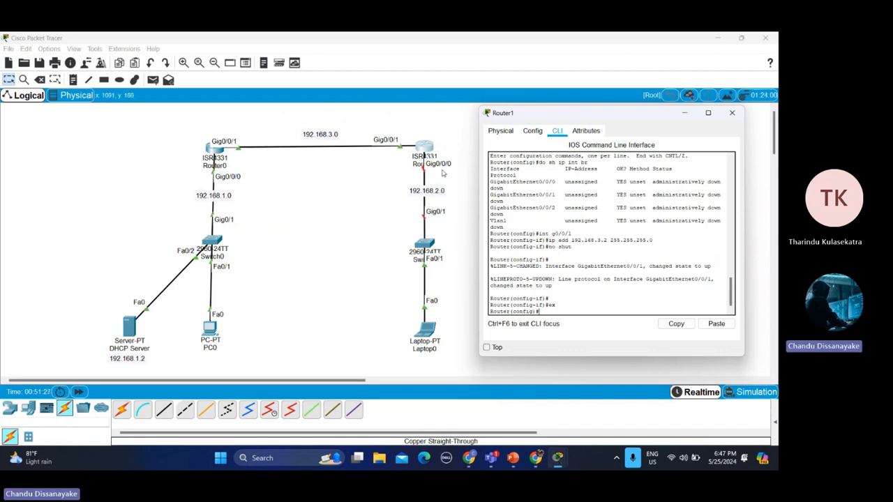
Step: Assign IP address 192.168.2.1 with subnet mask 255.255.255.0 to Router1's interface g0/0/0
{"action": "type", "text": "int g0/0/0"}
{"action": "key", "text": "Return"}
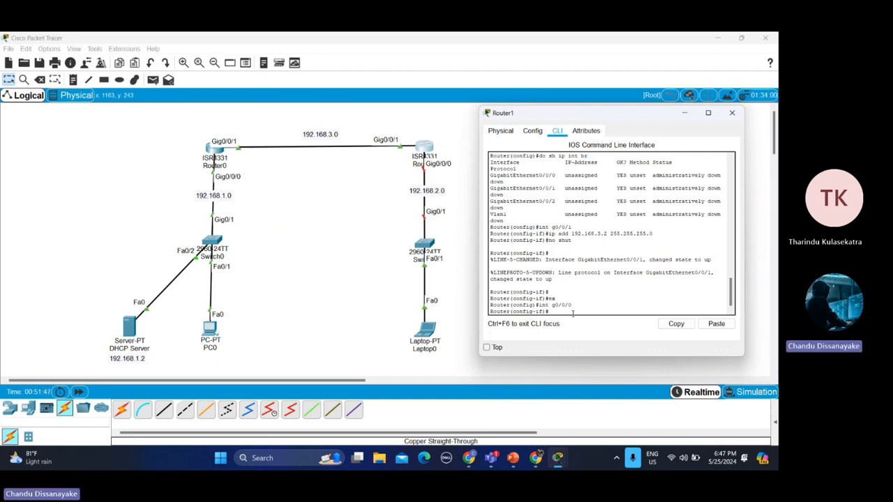
{"action": "type", "text": "ip address 192.168."}
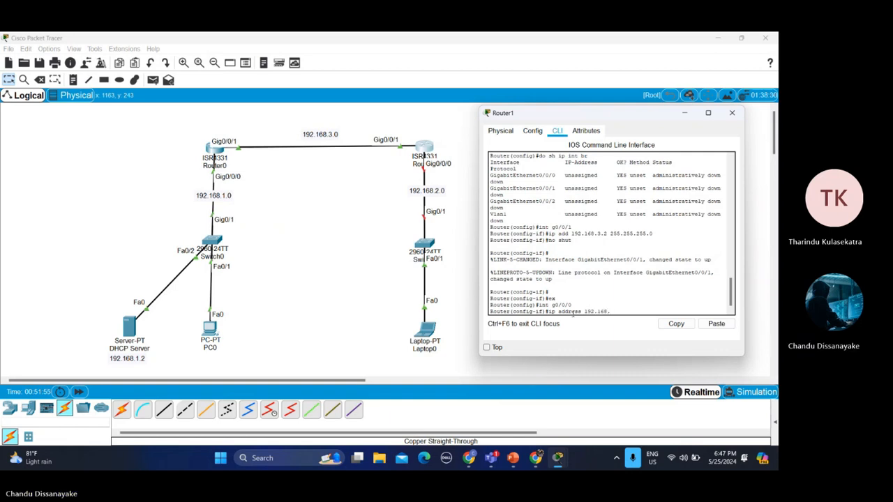
{"action": "type", "text": "2"}
{"action": "type", "text": "."}
{"action": "type", "text": "1"}
{"action": "type", "text": " 2"}
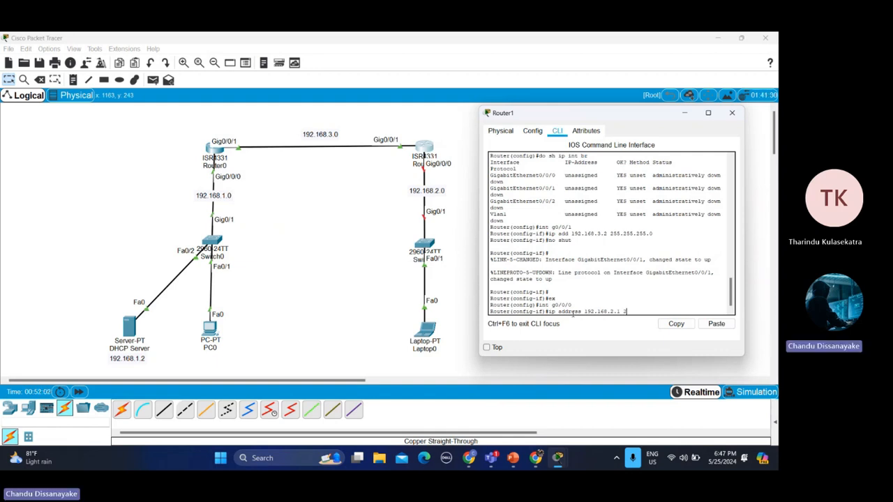
{"action": "type", "text": "55.255.255.0"}
{"action": "key", "text": "Return"}
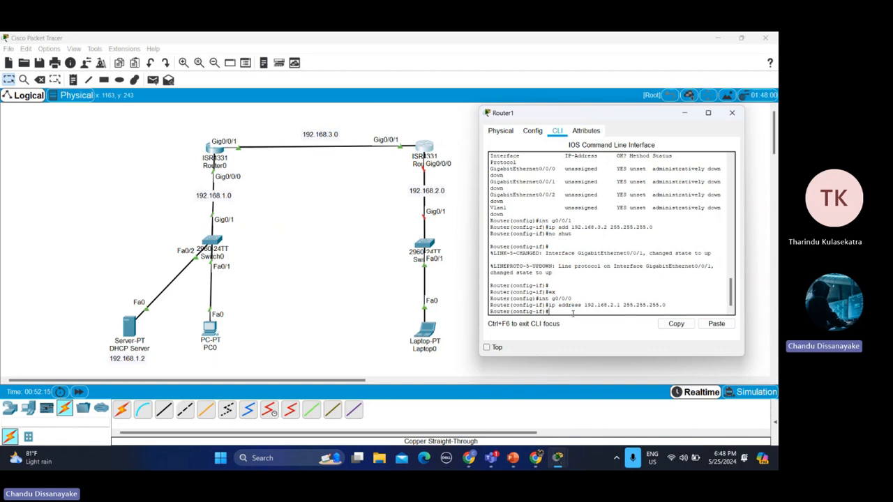
Step: Enable Router1's g0/0/0 interface with no shut and close the router's window
{"action": "type", "text": "no shut"}
{"action": "key", "text": "Return"}
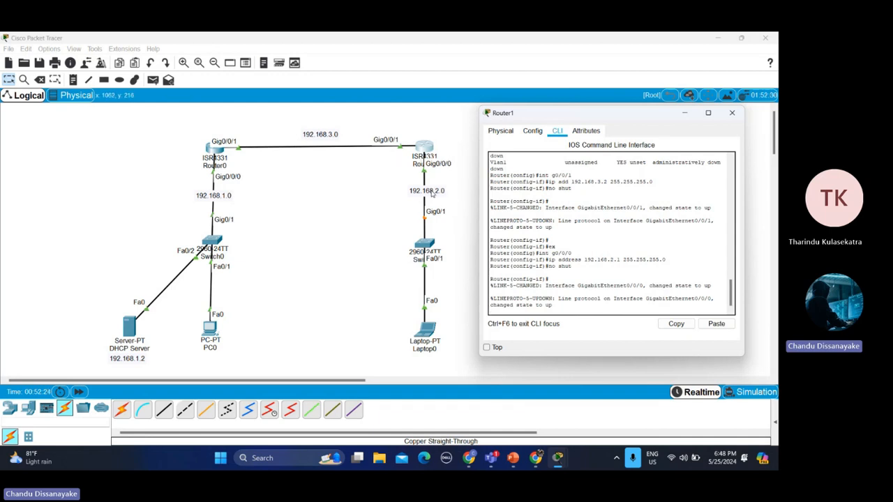
{"action": "left_click", "coordinate": [732, 116]}
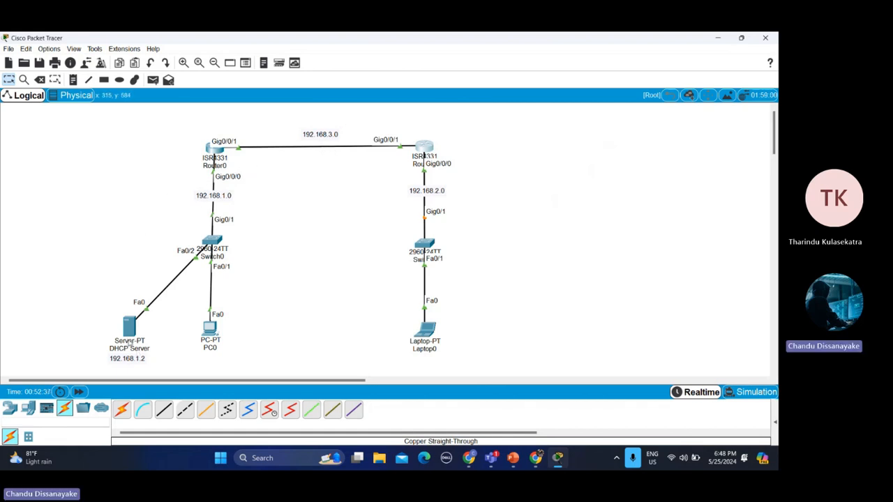
Step: Review the DHCP server's static IP address, subnet mask and default gateway, and close its window
{"action": "left_click", "coordinate": [129, 326]}
{"action": "left_click", "coordinate": [307, 183]}
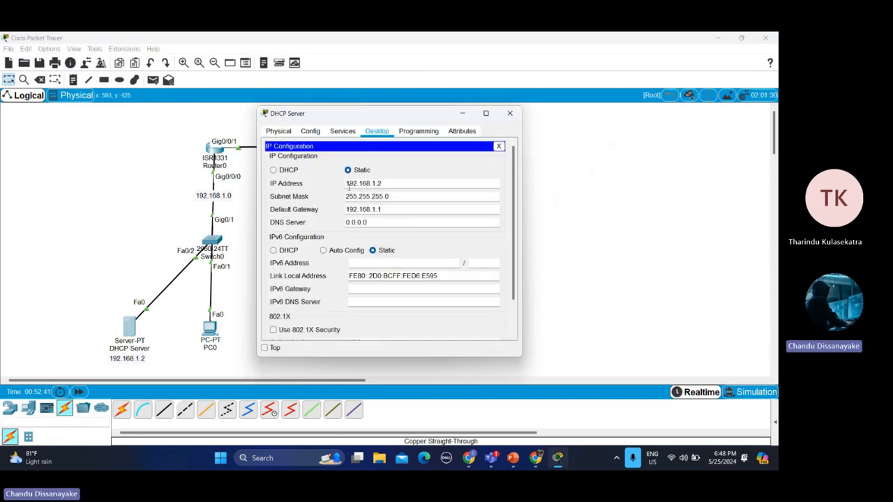
{"action": "left_click", "coordinate": [514, 111]}
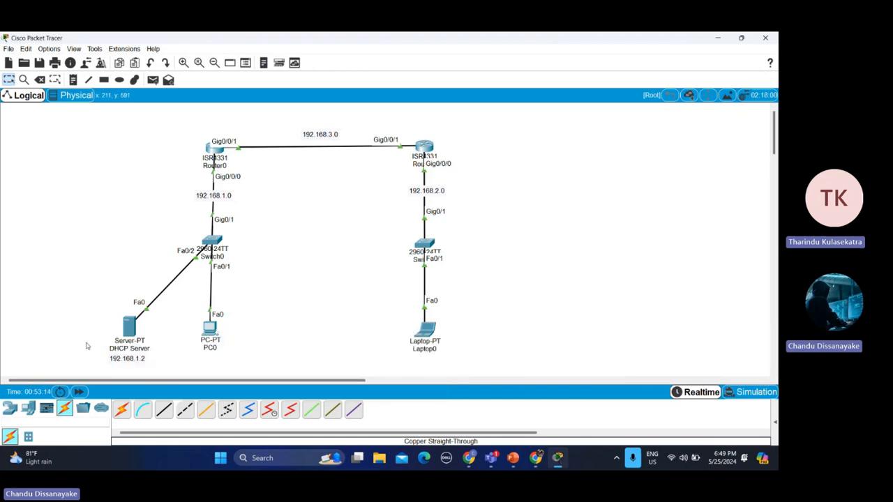
Step: Give PC0 the static IP address 192.168.1.10 with subnet mask 255.255.255.0
{"action": "mouse_move", "coordinate": [112, 347]}
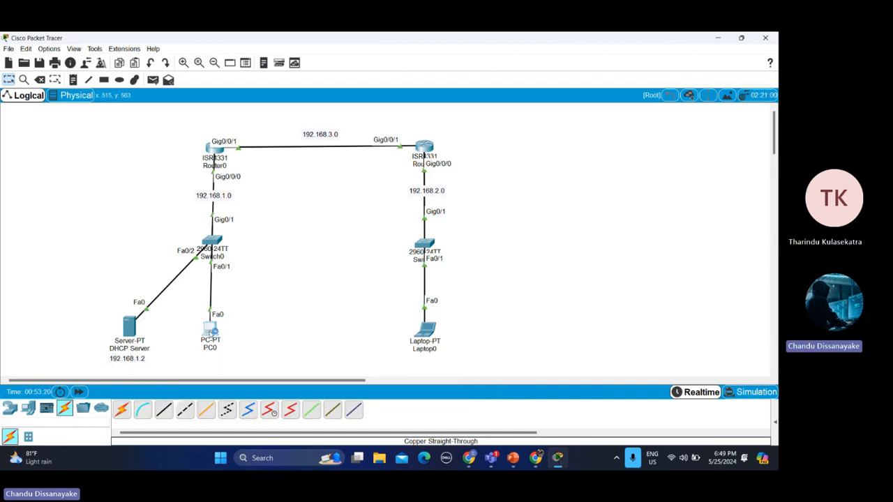
{"action": "left_click", "coordinate": [209, 326]}
{"action": "left_click_drag", "start_coordinate": [390, 122], "coordinate": [623, 134]}
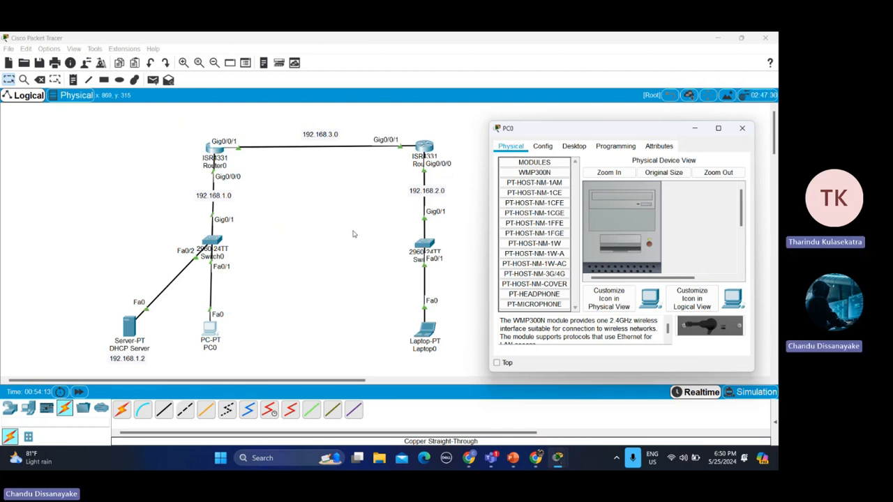
{"action": "left_click", "coordinate": [576, 150]}
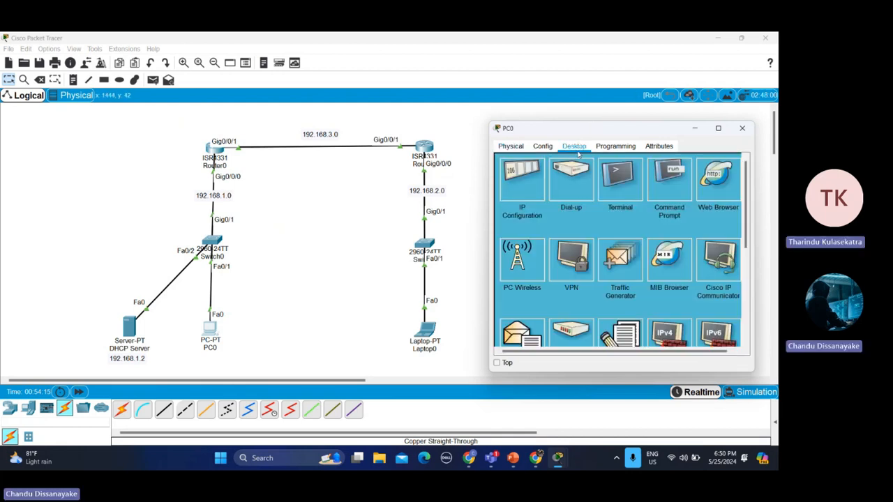
{"action": "left_click", "coordinate": [521, 180]}
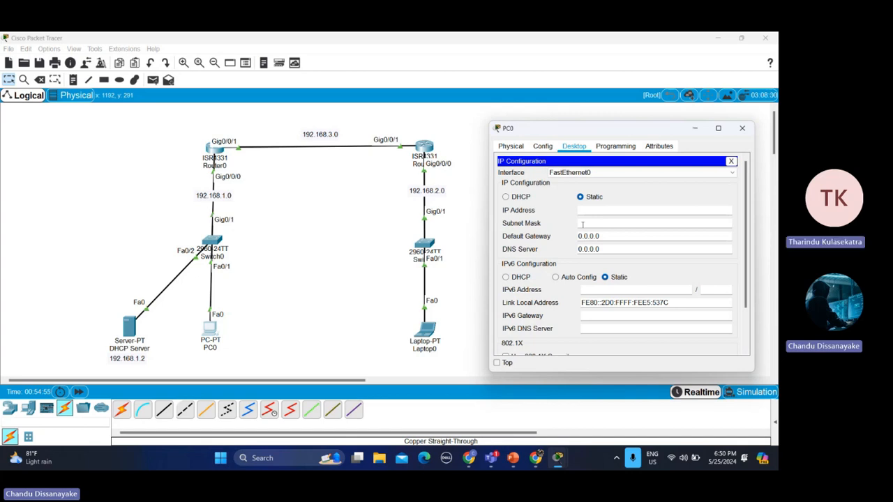
{"action": "left_click", "coordinate": [588, 208]}
{"action": "type", "text": "192.168.1"}
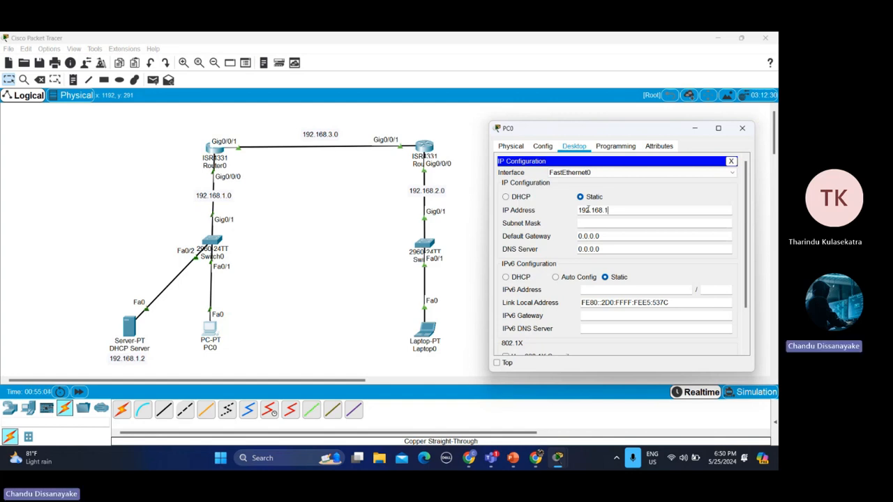
{"action": "type", "text": ".10"}
{"action": "left_click", "coordinate": [611, 227]}
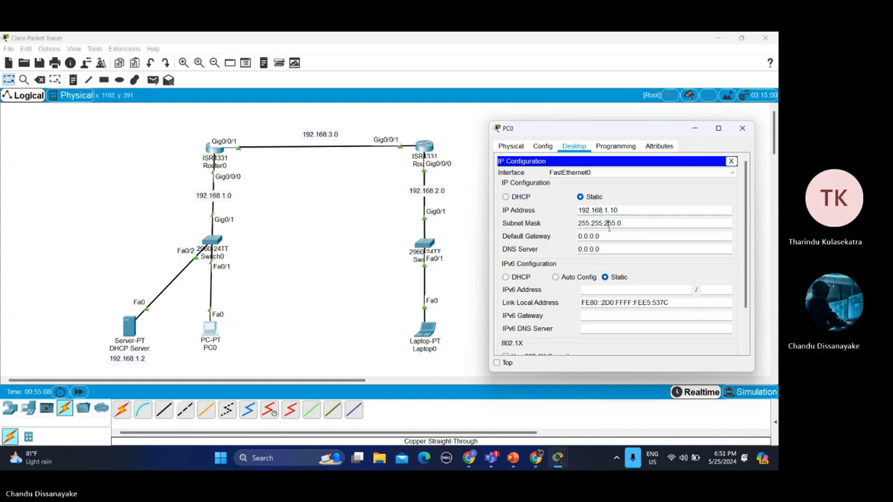
Step: Set PC0's default gateway to 192.168.1.1 and close the PC's window
{"action": "left_click_drag", "start_coordinate": [609, 237], "coordinate": [560, 241]}
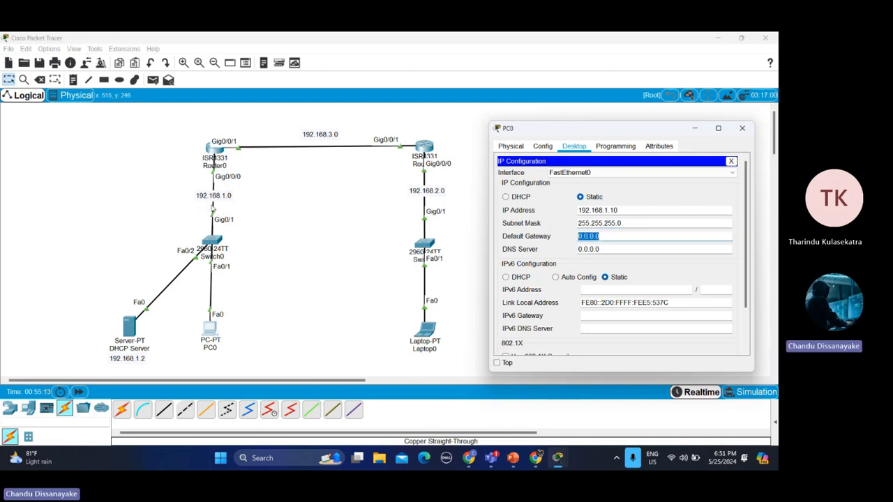
{"action": "type", "text": "192.168.1.1"}
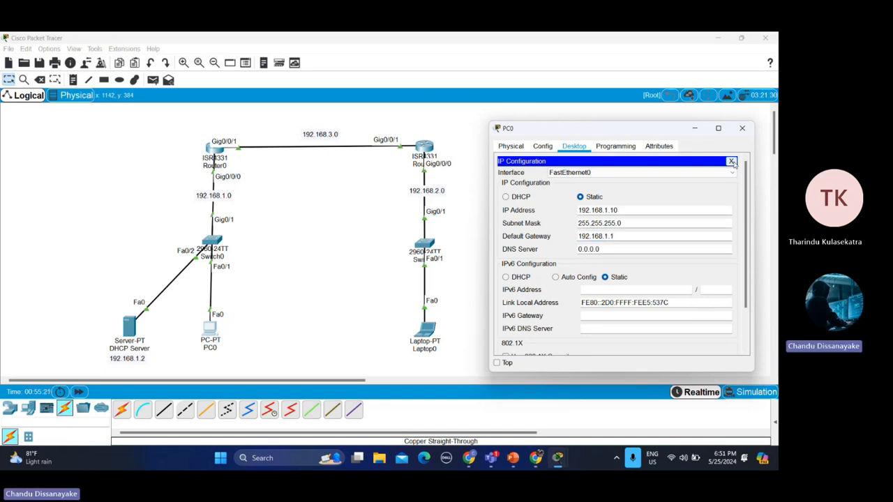
{"action": "left_click", "coordinate": [731, 162]}
{"action": "left_click", "coordinate": [742, 129]}
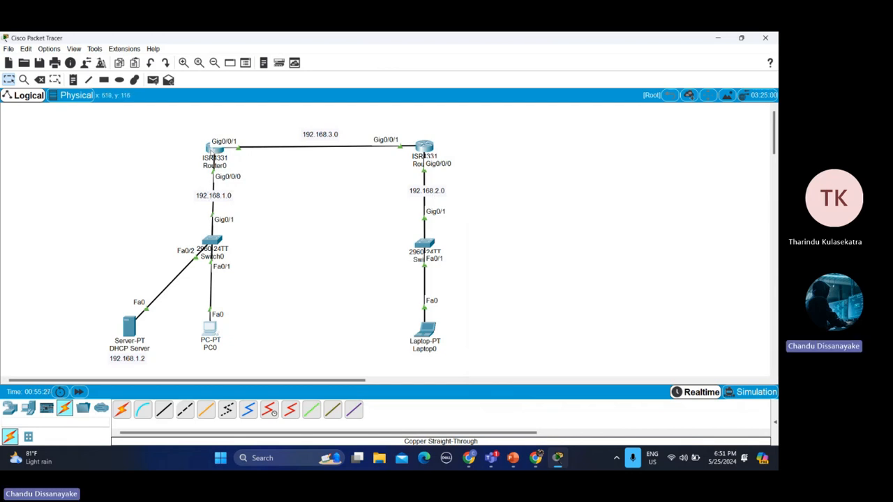
Step: Give Laptop0 the static IP address 192.168.2.10 with subnet mask 255.255.255.0
{"action": "mouse_move", "coordinate": [212, 151]}
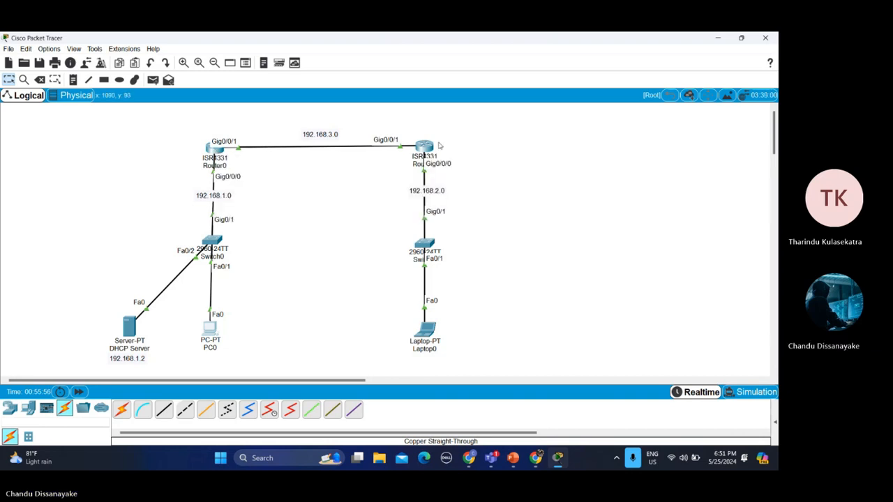
{"action": "mouse_move", "coordinate": [427, 147]}
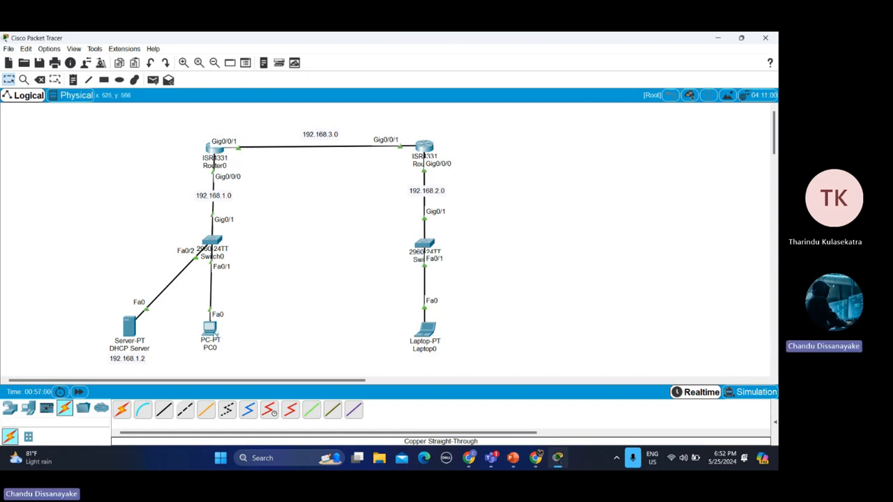
{"action": "left_click", "coordinate": [427, 331]}
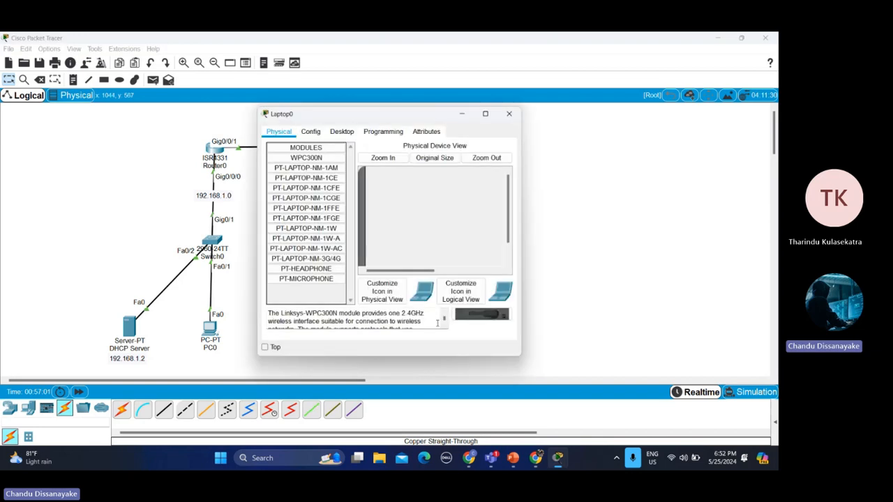
{"action": "left_click_drag", "start_coordinate": [375, 110], "coordinate": [585, 113]}
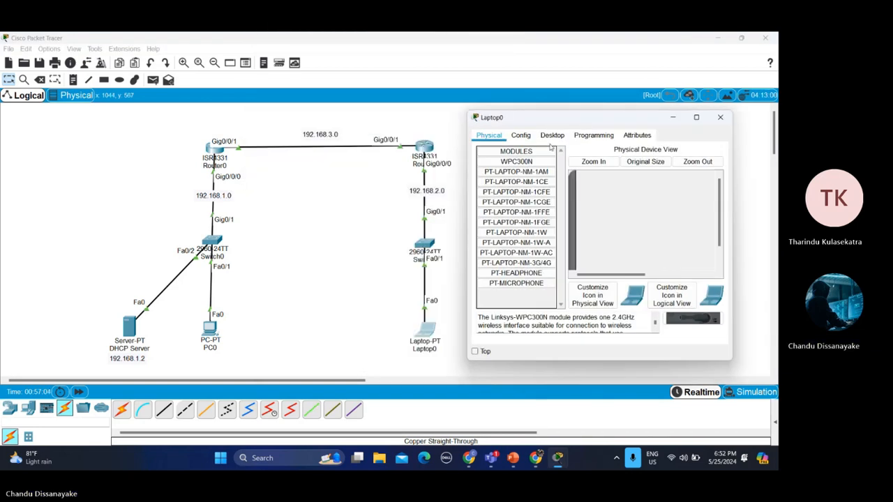
{"action": "left_click", "coordinate": [552, 136]}
{"action": "left_click", "coordinate": [496, 183]}
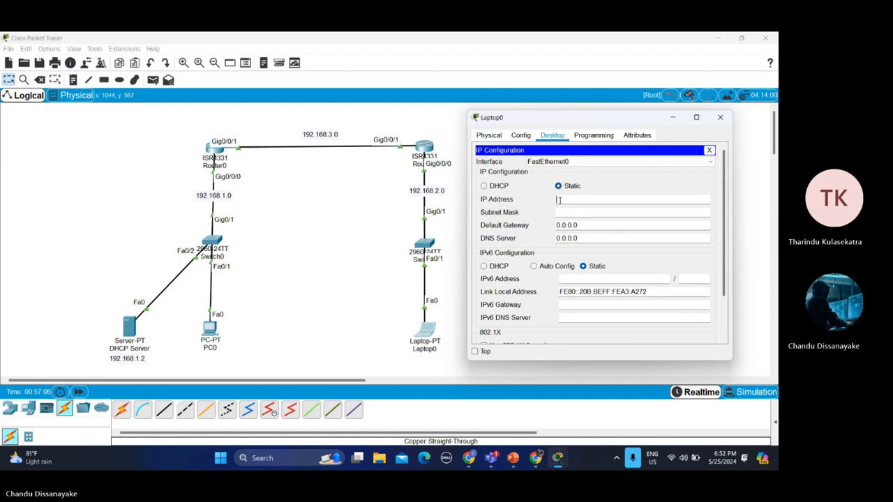
{"action": "type", "text": "2"}
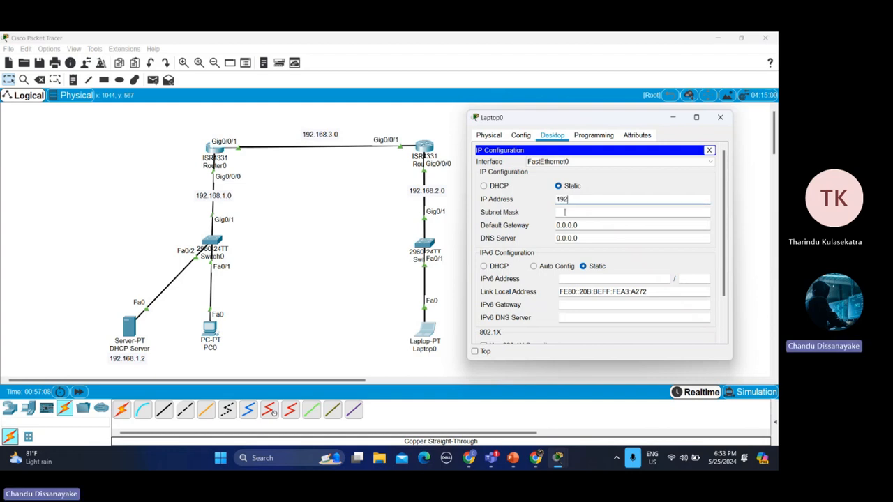
{"action": "type", "text": ".168"}
{"action": "type", "text": ".2.1"}
{"action": "type", "text": "10"}
{"action": "left_click", "coordinate": [564, 212]}
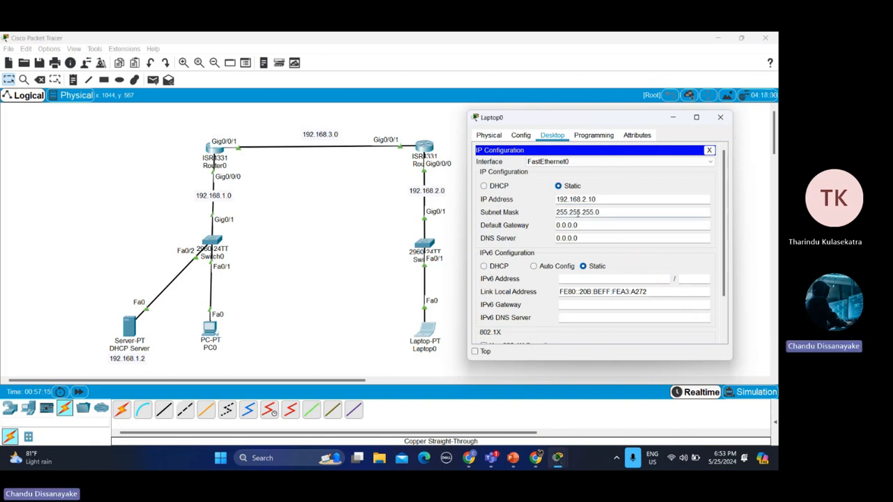
Step: Set Laptop0's default gateway to 192.168.2.1 and close the laptop's window
{"action": "key", "text": "Tab"}
{"action": "type", "text": "1"}
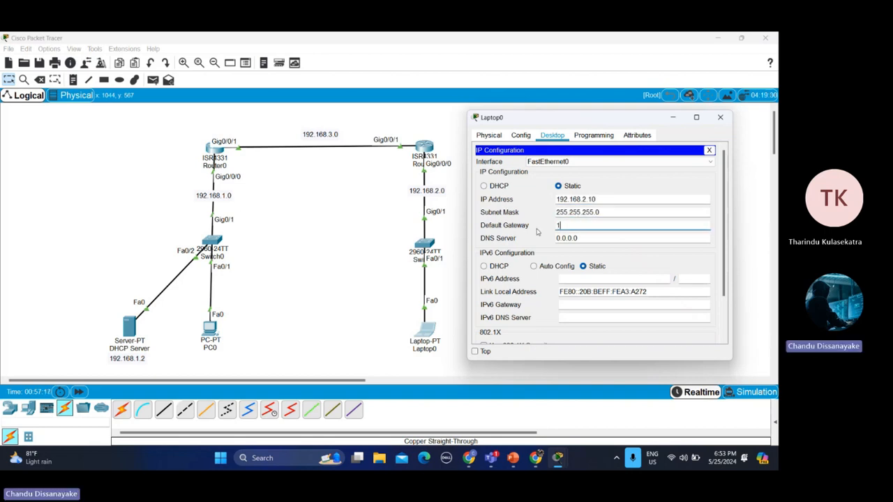
{"action": "type", "text": "92.168.2.1"}
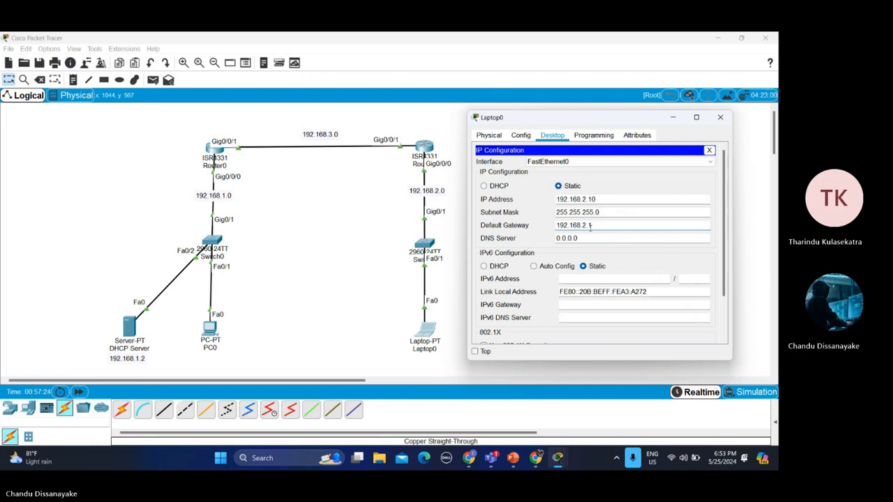
{"action": "left_click", "coordinate": [721, 119]}
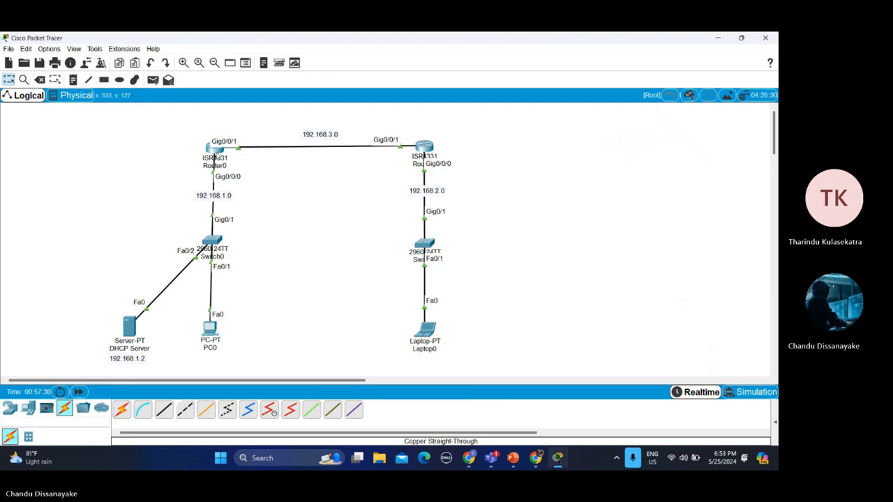
Step: Open Router0's command line and exit interface configuration to global configuration mode
{"action": "left_click", "coordinate": [215, 148]}
{"action": "left_click_drag", "start_coordinate": [350, 117], "coordinate": [583, 117]}
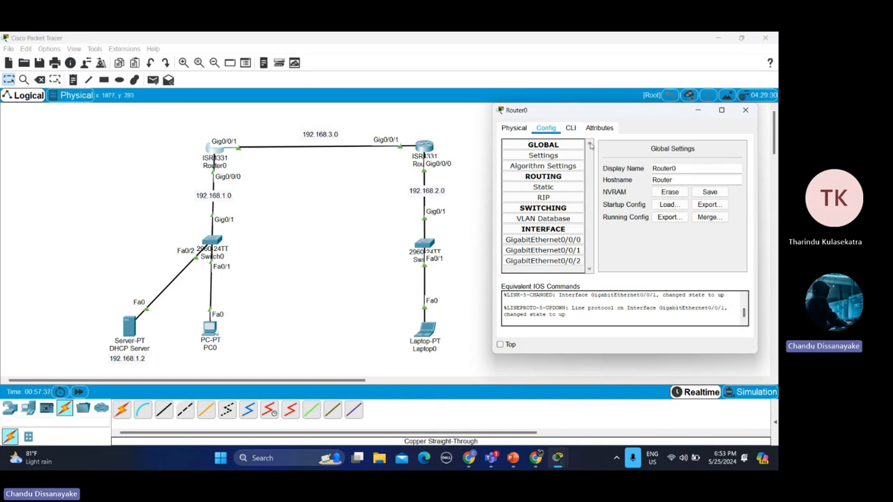
{"action": "left_click", "coordinate": [570, 128]}
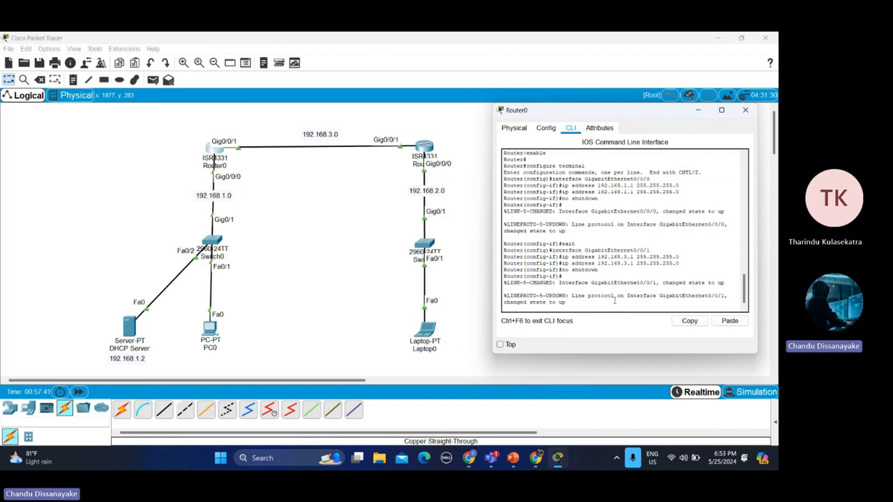
{"action": "key", "text": "Return"}
{"action": "key", "text": "Return"}
{"action": "key", "text": "Return"}
{"action": "key", "text": "Return"}
{"action": "type", "text": "e"}
{"action": "key", "text": "Return"}
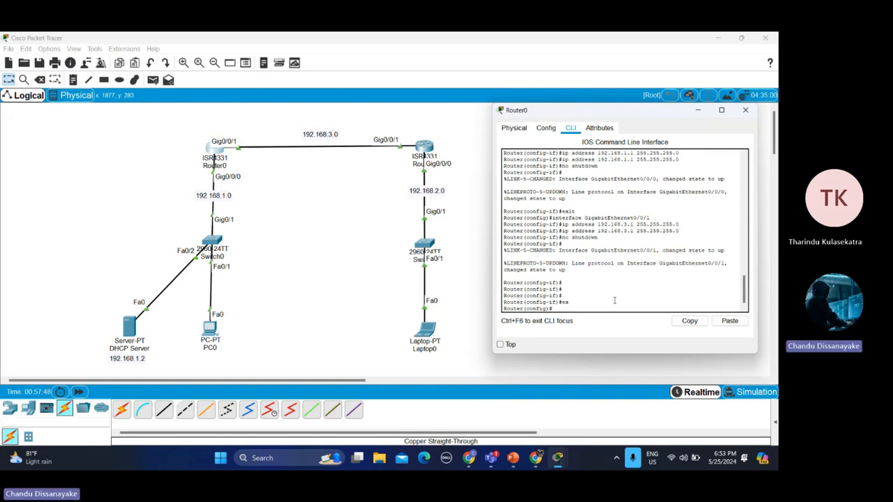
Step: Add a static route on Router0 to 192.168.2.0 255.255.255.0 via next hop 192.168.3.2 and close the router's window
{"action": "type", "text": "ip route"}
{"action": "scroll", "coordinate": [580, 307], "scroll_direction": "up", "scroll_amount": 1}
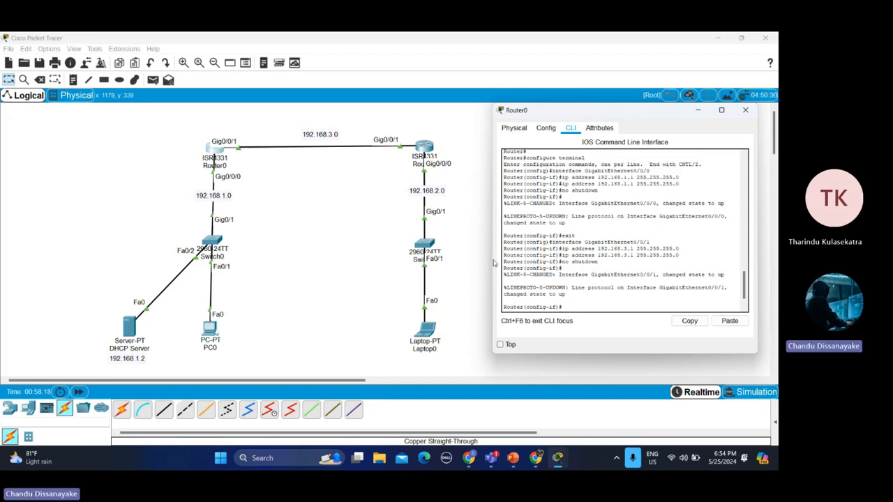
{"action": "scroll", "coordinate": [610, 293], "scroll_direction": "down", "scroll_amount": 1}
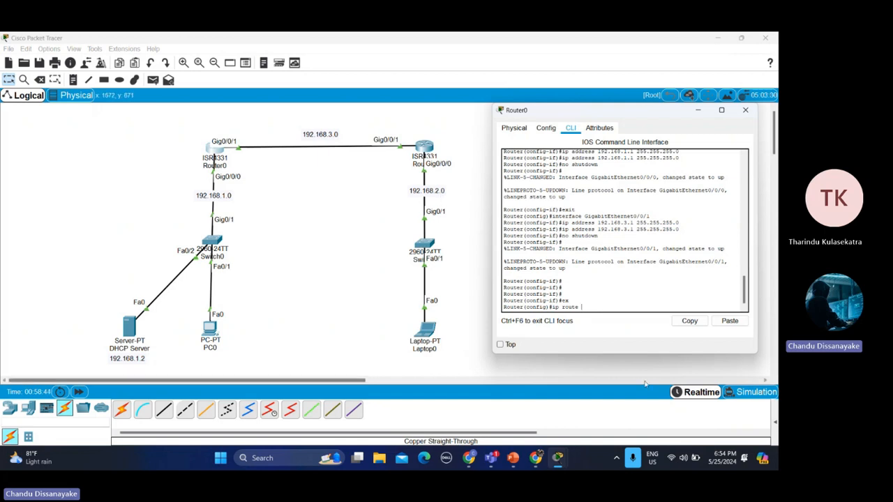
{"action": "type", "text": "192"}
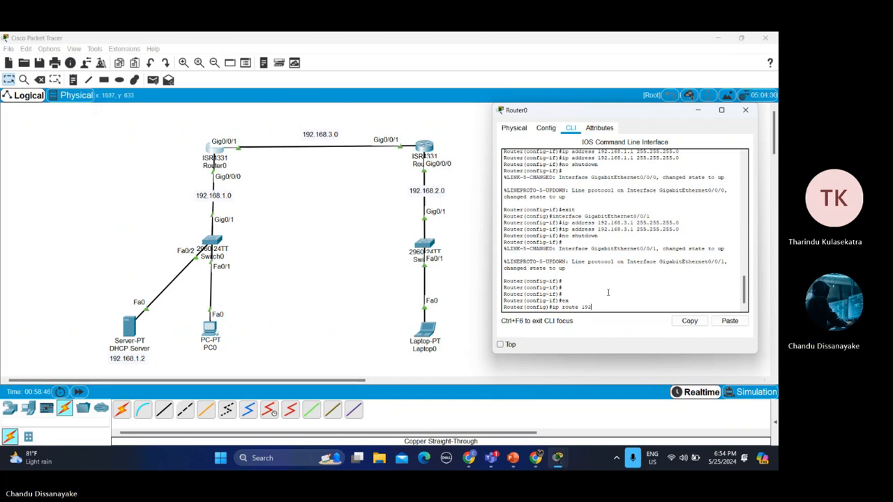
{"action": "type", "text": ".168.2."}
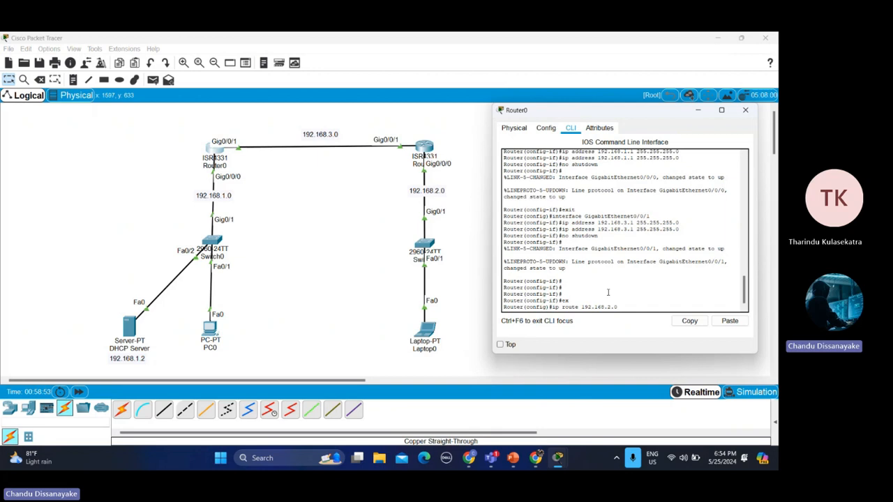
{"action": "type", "text": "0 255.255.255.0"}
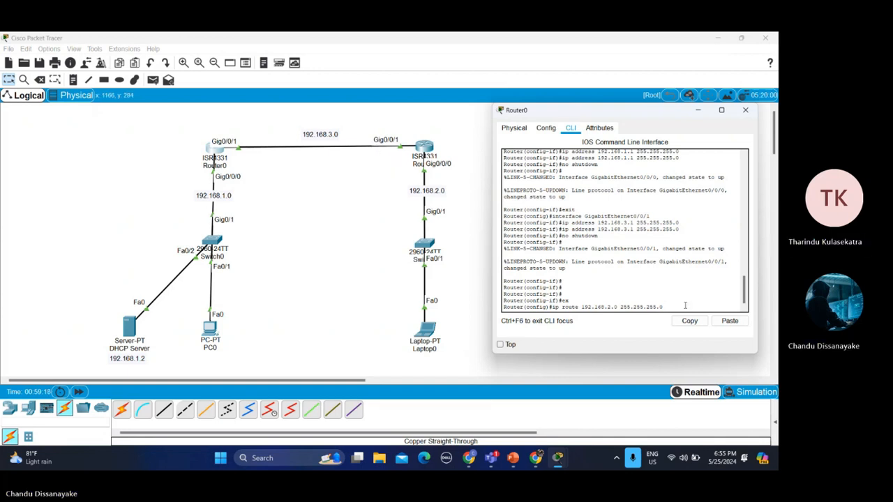
{"action": "type", "text": "192.168"}
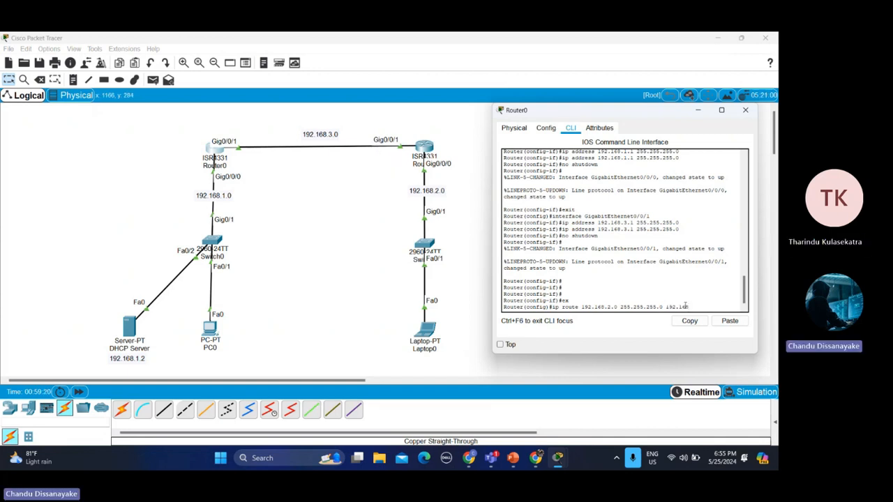
{"action": "type", "text": ".3.2"}
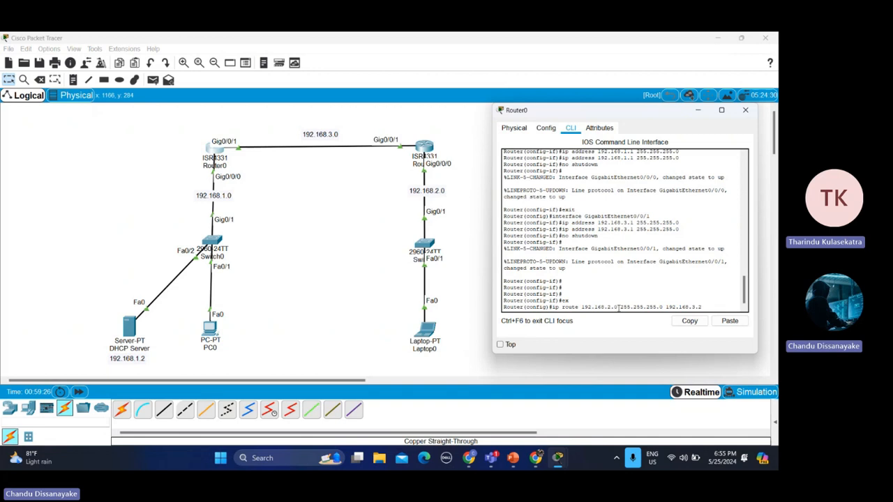
{"action": "left_click_drag", "start_coordinate": [619, 307], "coordinate": [704, 307]}
{"action": "left_click", "coordinate": [706, 307]}
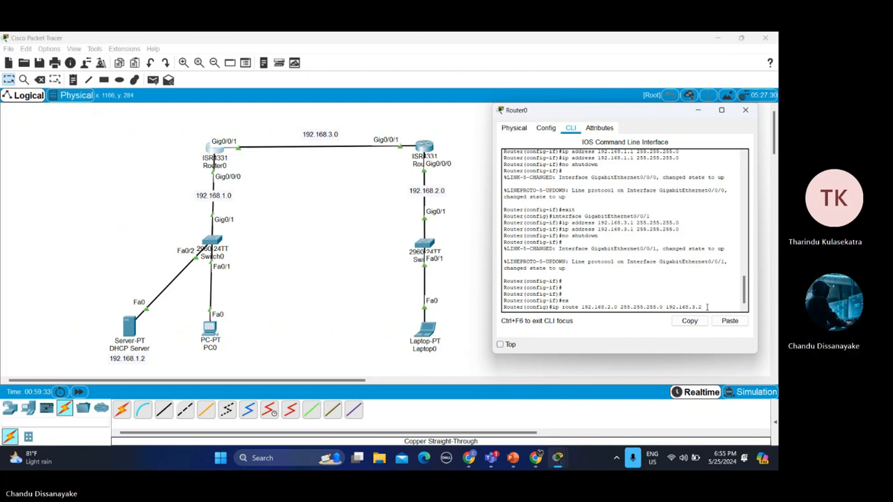
{"action": "key", "text": "Return"}
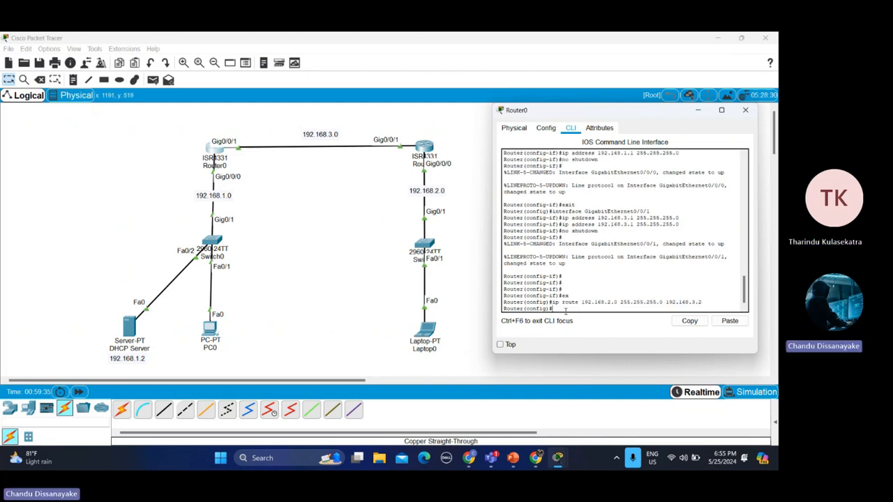
{"action": "left_click", "coordinate": [745, 110]}
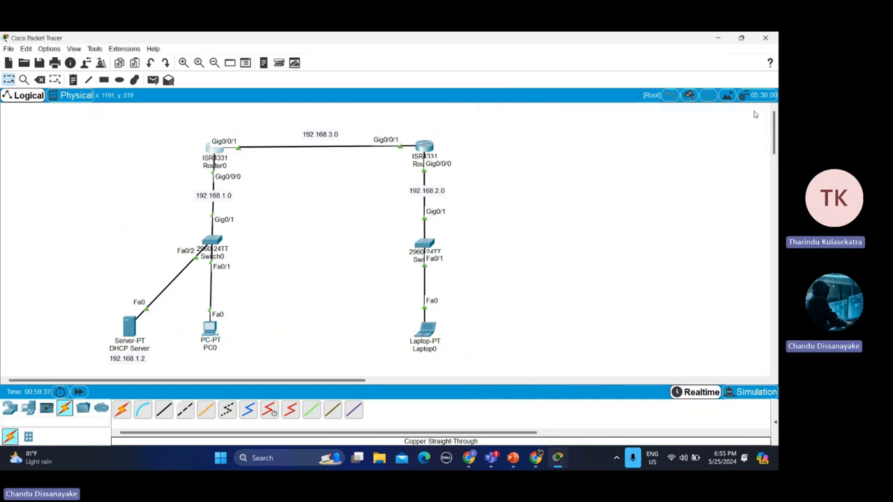
Step: Open Router1's command line and exit interface configuration to global configuration mode
{"action": "left_click", "coordinate": [416, 143]}
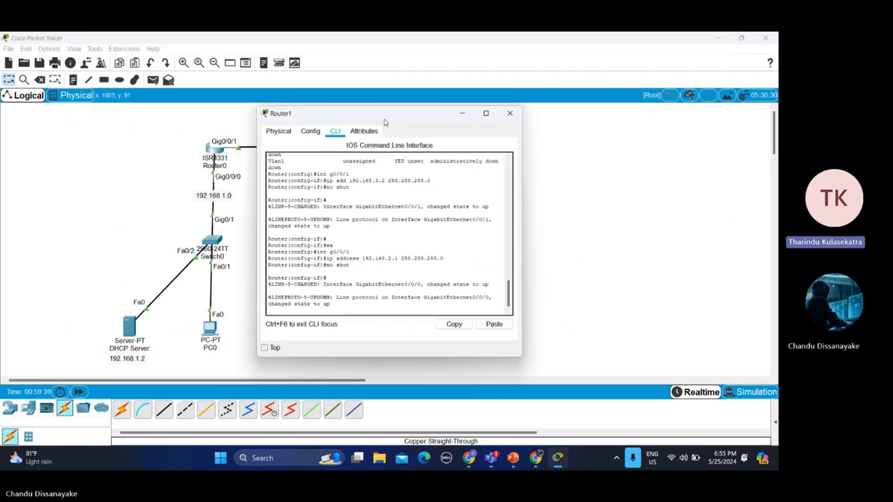
{"action": "left_click_drag", "start_coordinate": [387, 117], "coordinate": [619, 112]}
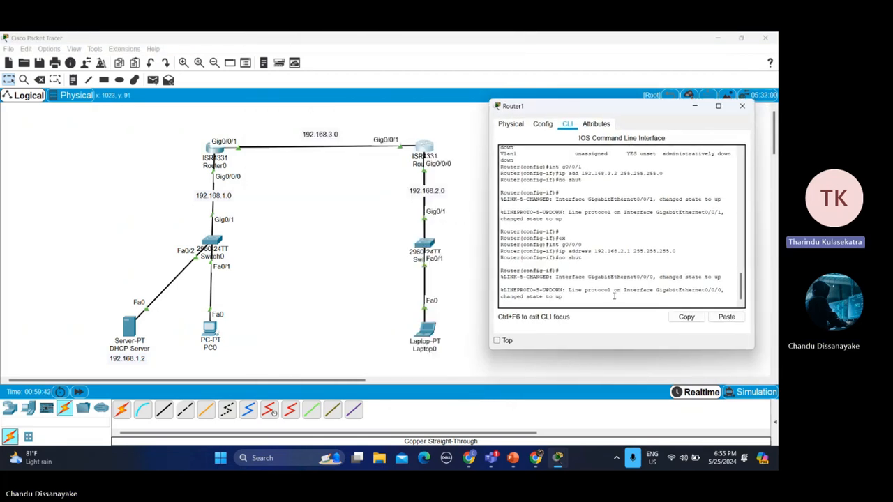
{"action": "key", "text": "Return"}
{"action": "key", "text": "Return"}
{"action": "key", "text": "Return"}
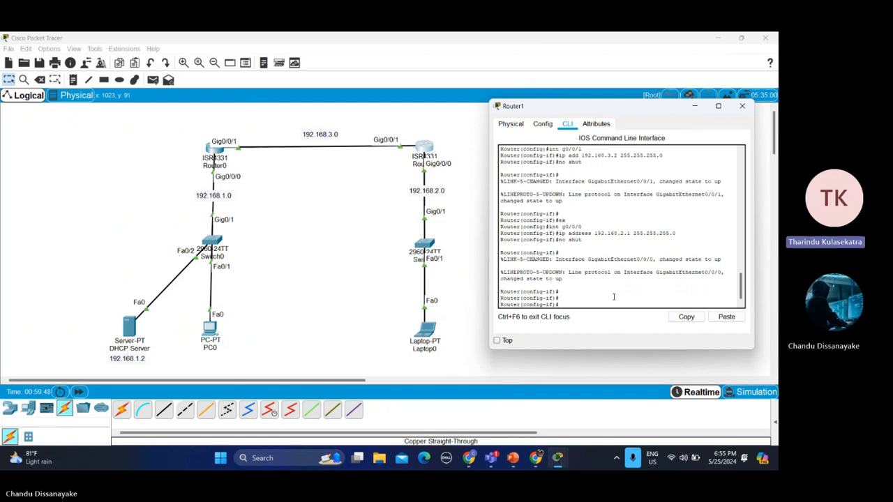
{"action": "type", "text": "ex"}
{"action": "key", "text": "Return"}
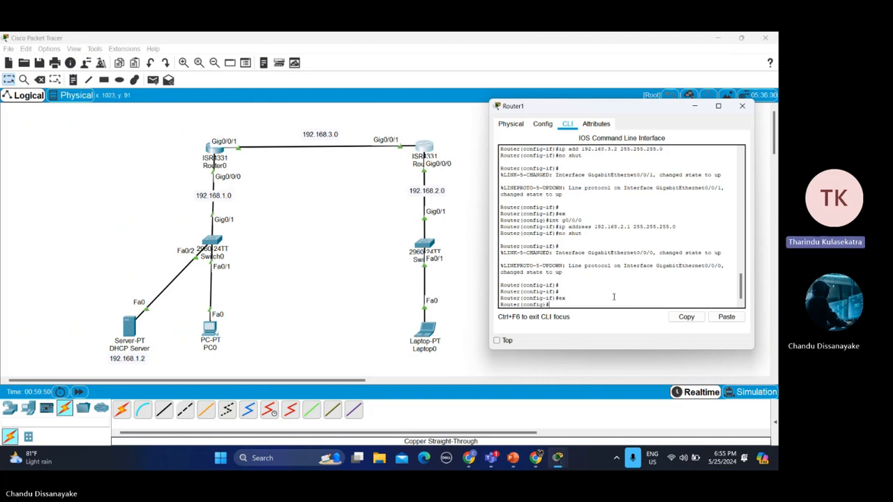
Step: Add a static route on Router1 to 192.168.1.0 255.255.255.0 via next hop 192.168.3.1 and close the router's window
{"action": "type", "text": "ip route"}
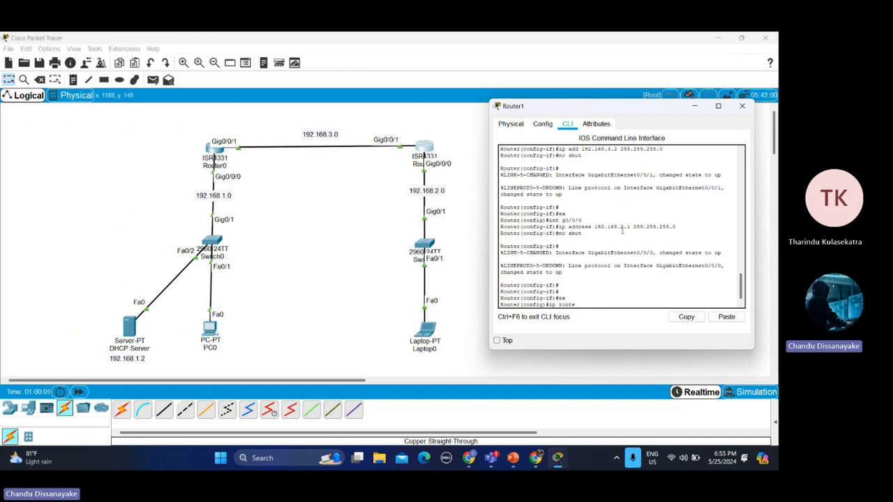
{"action": "left_click_drag", "start_coordinate": [545, 304], "coordinate": [500, 305]}
{"action": "left_click", "coordinate": [578, 306]}
{"action": "type", "text": "192.168.1.0 "}
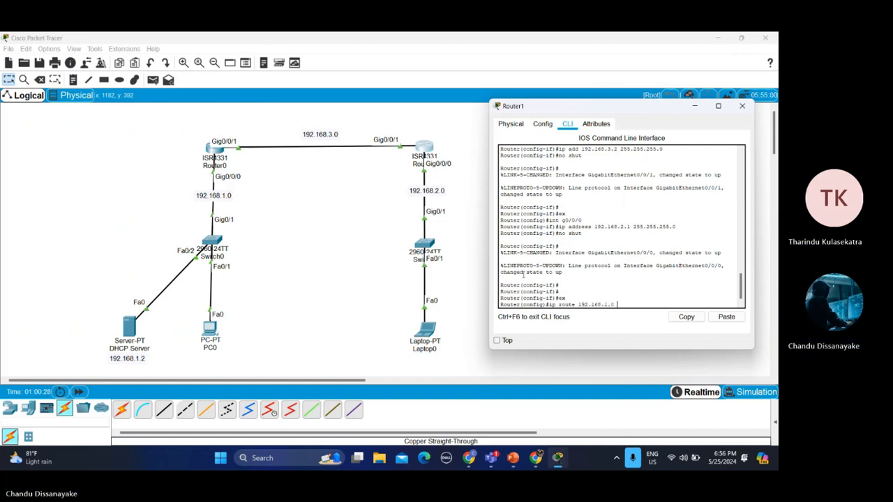
{"action": "type", "text": "255."}
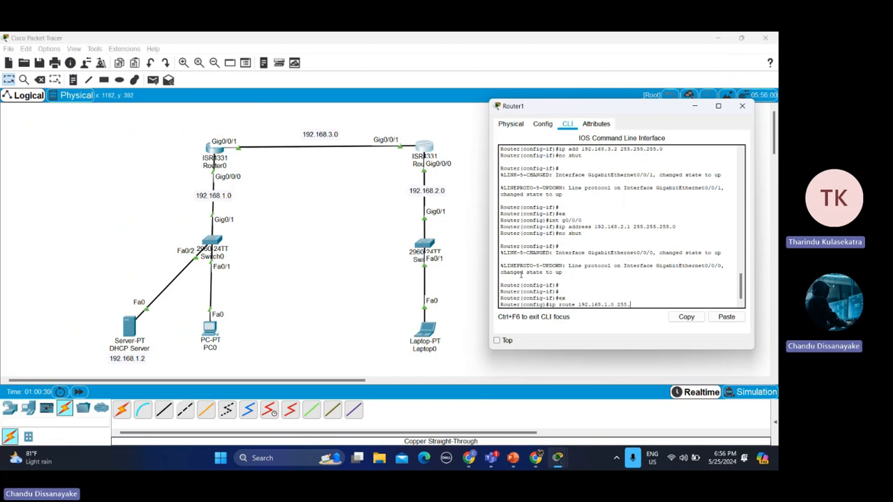
{"action": "type", "text": "255.255.0"}
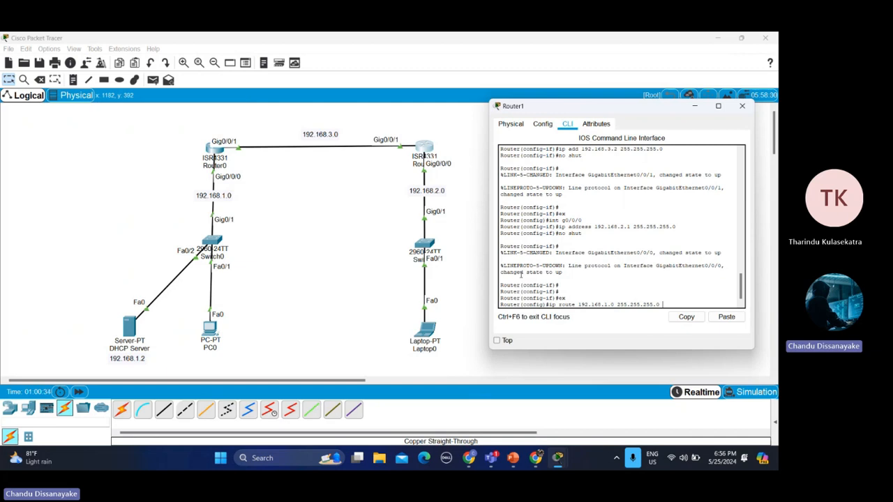
{"action": "type", "text": " 192.168.3.1"}
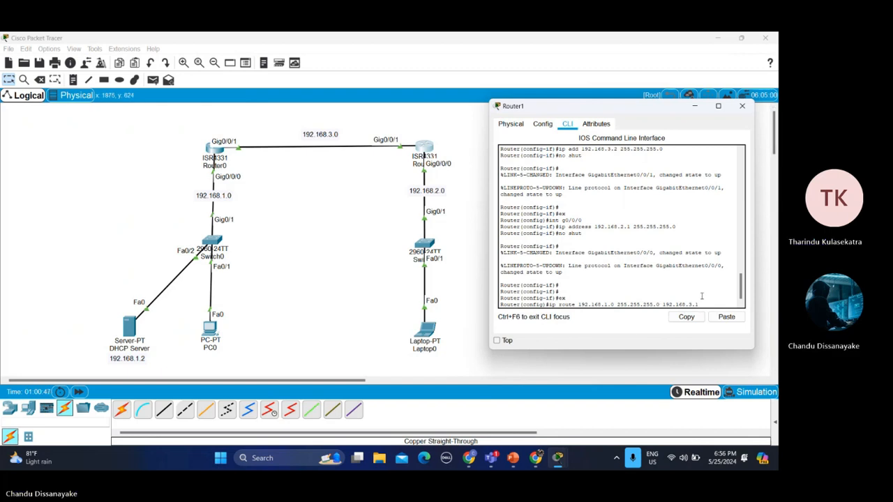
{"action": "key", "text": "Return"}
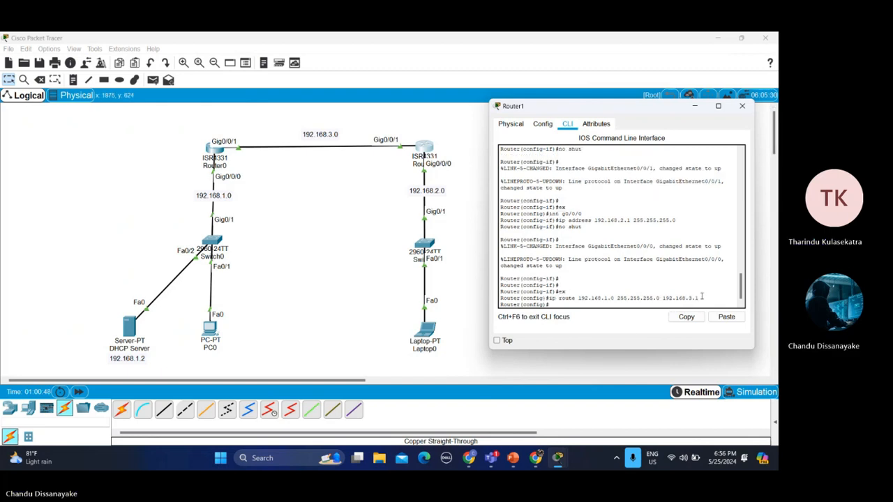
{"action": "left_click", "coordinate": [741, 105]}
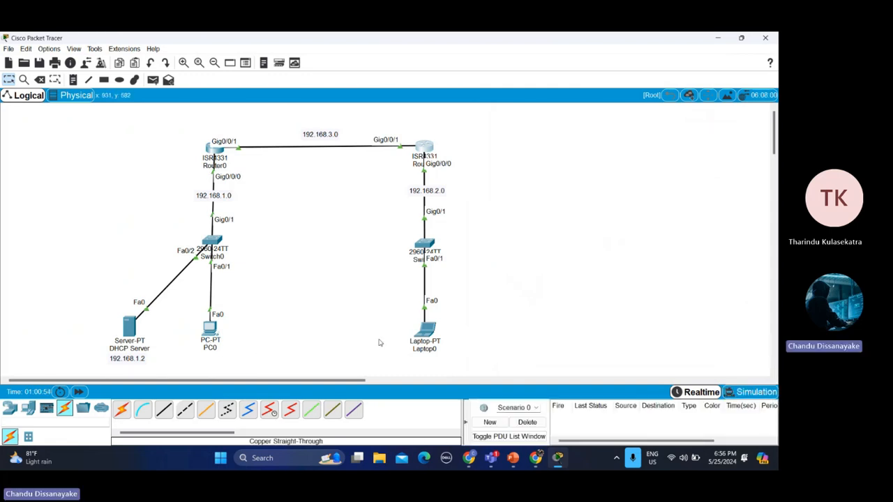
Step: Check the IP configuration of Laptop0 and PC0, and close PC0's window
{"action": "left_click", "coordinate": [426, 328]}
{"action": "left_click", "coordinate": [279, 157]}
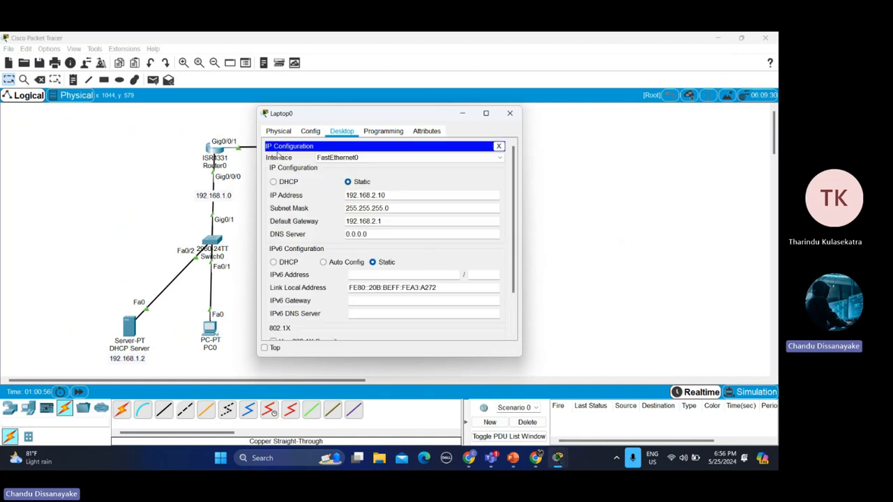
{"action": "left_click_drag", "start_coordinate": [339, 118], "coordinate": [600, 109]}
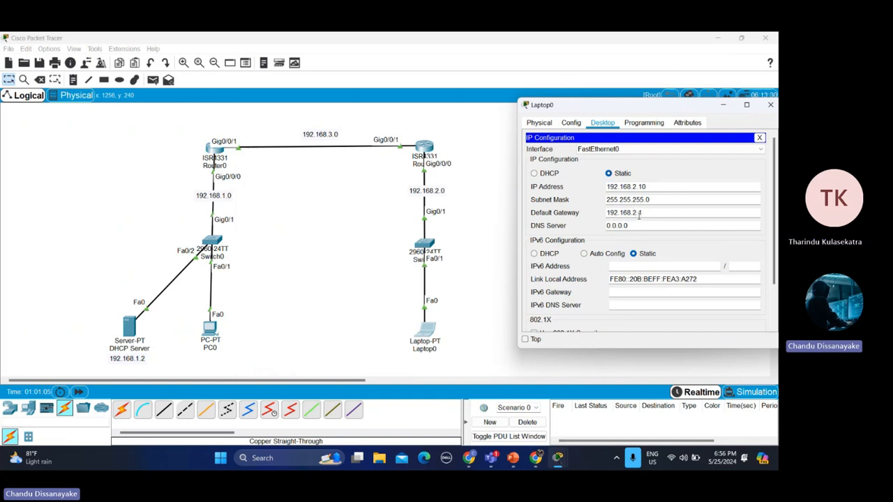
{"action": "left_click", "coordinate": [211, 330]}
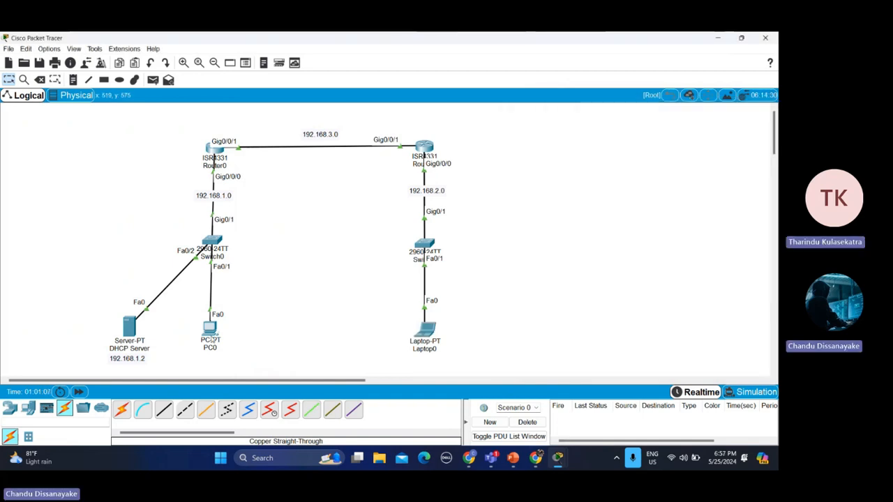
{"action": "left_click", "coordinate": [291, 177]}
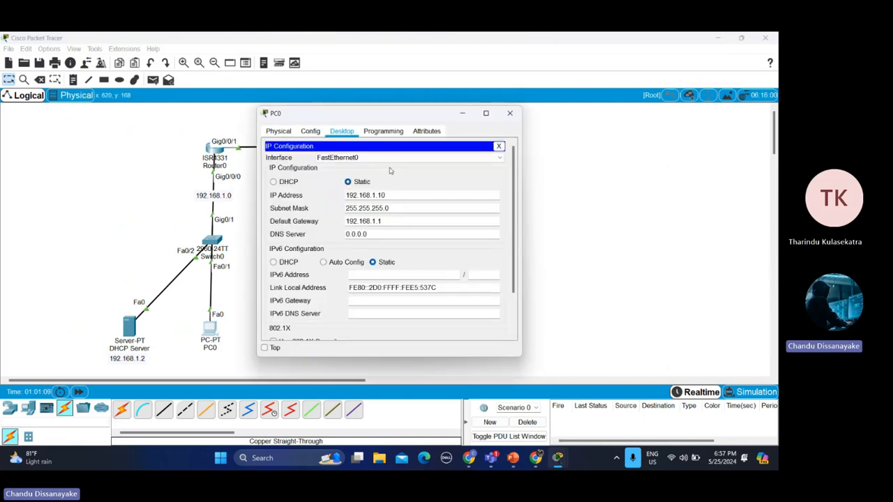
{"action": "left_click_drag", "start_coordinate": [372, 119], "coordinate": [608, 112]}
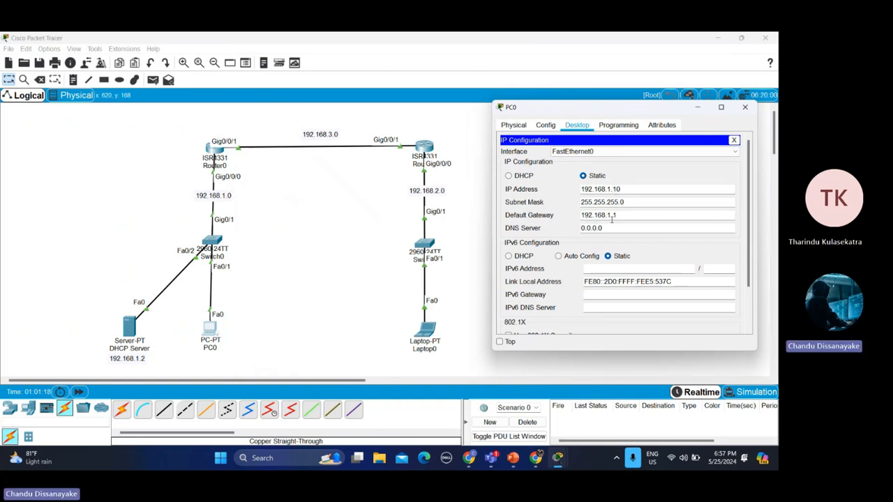
{"action": "left_click", "coordinate": [745, 107]}
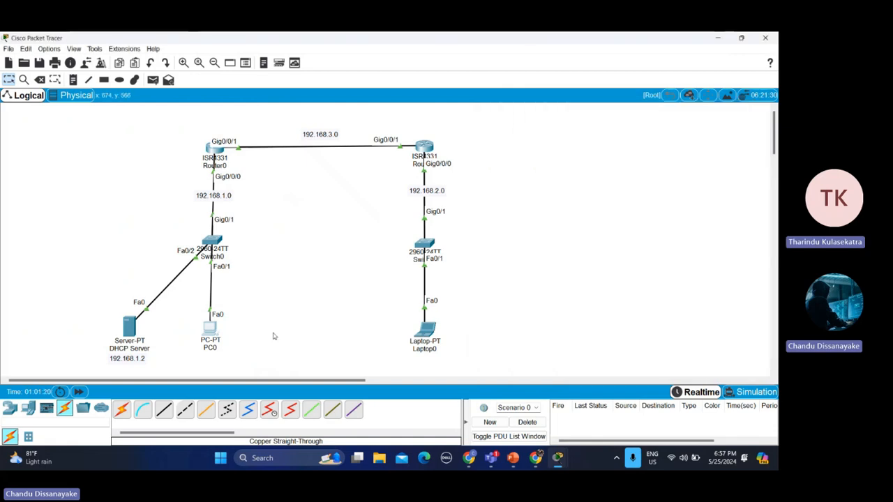
Step: Open PC0's command prompt and run ipconfig to check its addressing
{"action": "left_click", "coordinate": [210, 329]}
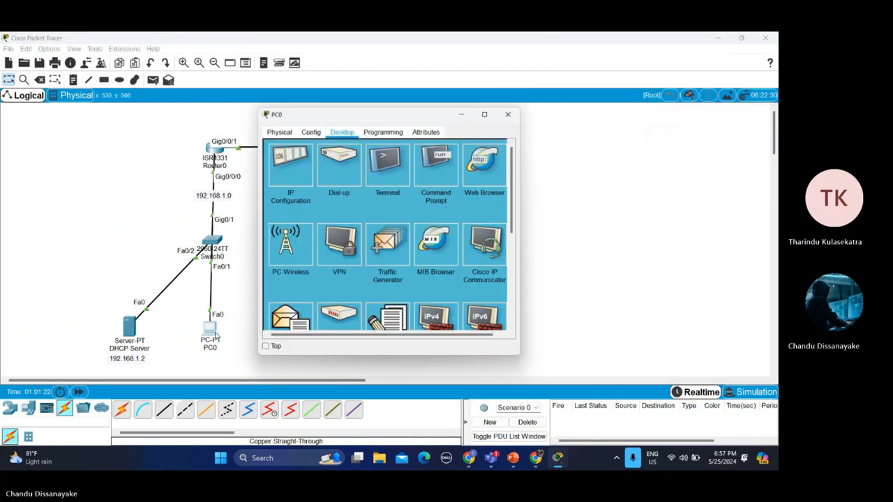
{"action": "left_click_drag", "start_coordinate": [406, 119], "coordinate": [650, 117]}
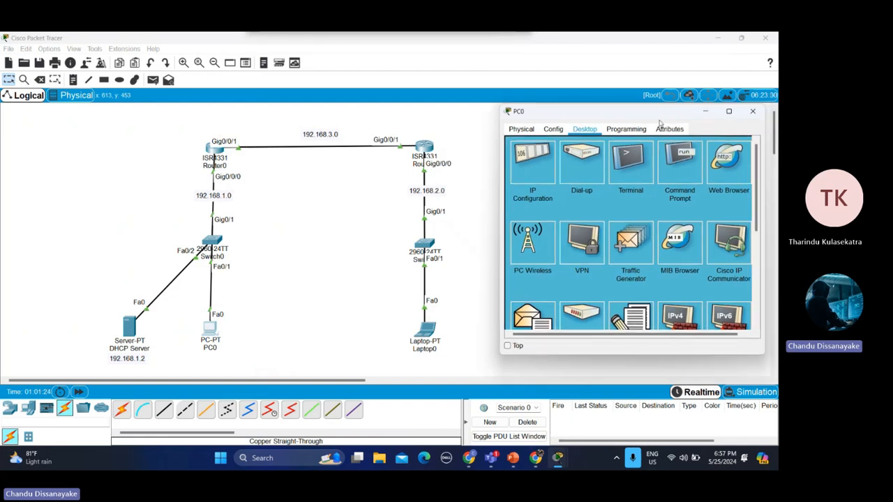
{"action": "left_click", "coordinate": [670, 167]}
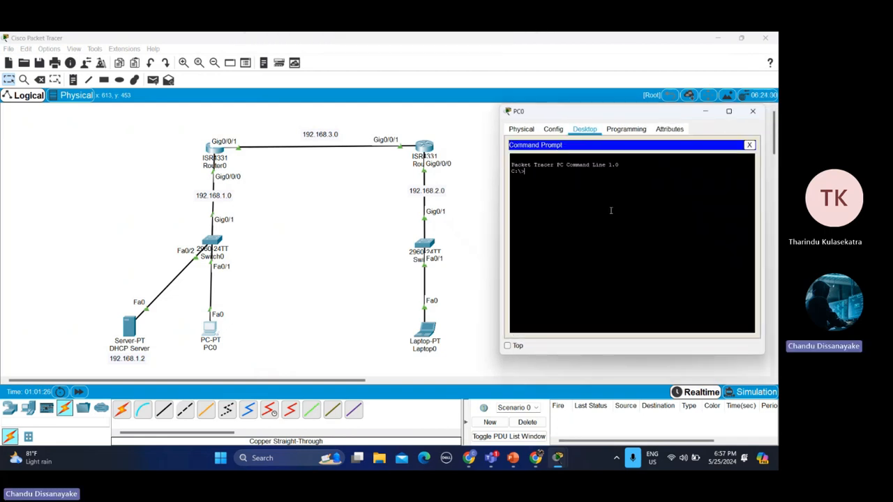
{"action": "type", "text": "pi"}
{"action": "type", "text": "config"}
{"action": "key", "text": "Return"}
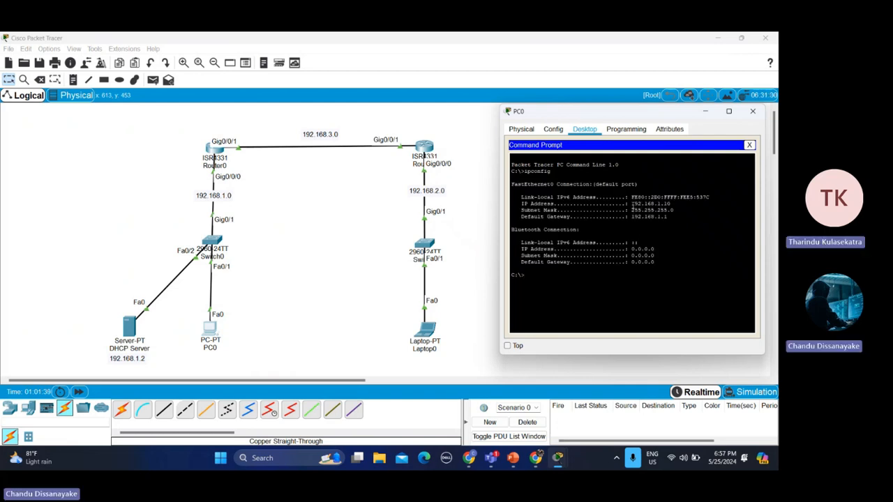
Step: Try to ping 192.168.3.10 from PC0's command prompt and interrupt the command
{"action": "left_click_drag", "start_coordinate": [631, 203], "coordinate": [671, 216]}
{"action": "left_click", "coordinate": [578, 273]}
{"action": "type", "text": "p"}
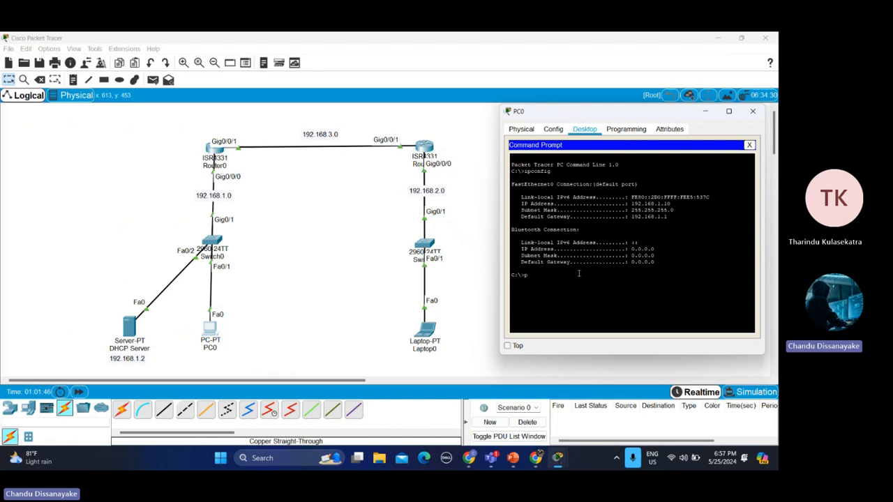
{"action": "type", "text": "ing"}
{"action": "type", "text": "192.168.3.10"}
{"action": "key", "text": "Return"}
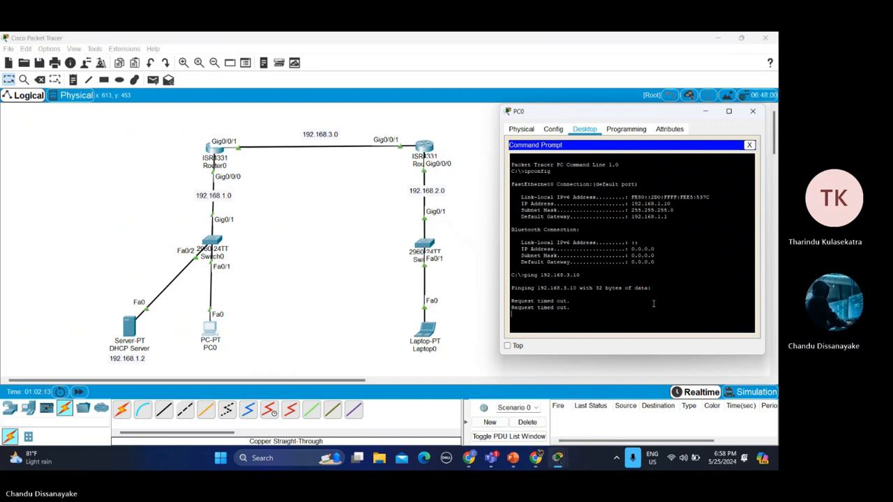
{"action": "key", "text": "ctrl+c"}
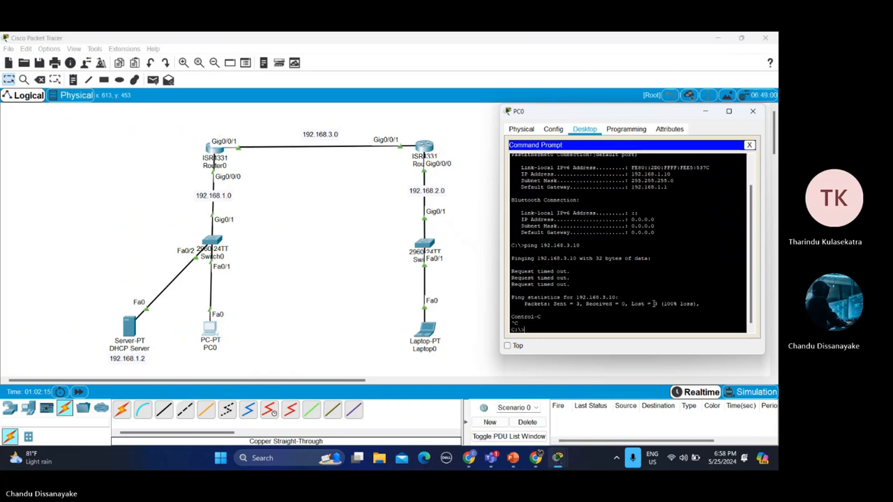
Step: Minimize PC0's window, recheck Laptop0's IP address in its IP configuration, and close the laptop's window
{"action": "left_click", "coordinate": [706, 111]}
{"action": "left_click", "coordinate": [425, 329]}
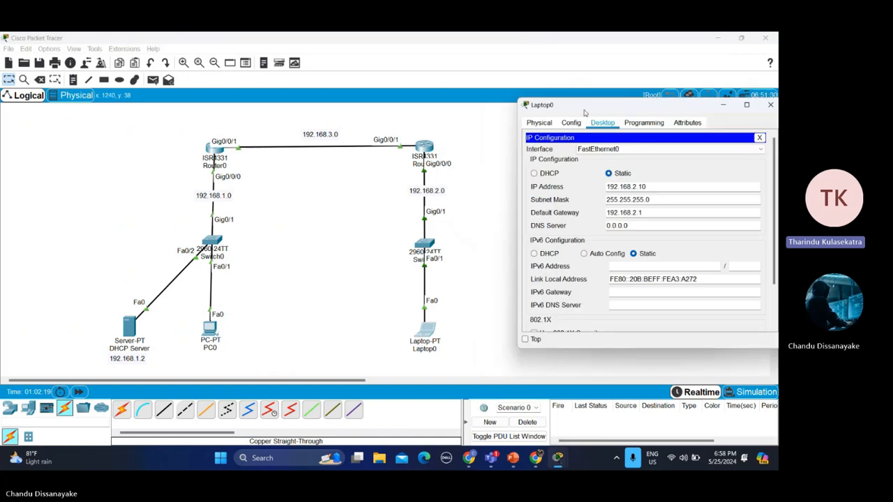
{"action": "left_click", "coordinate": [771, 108]}
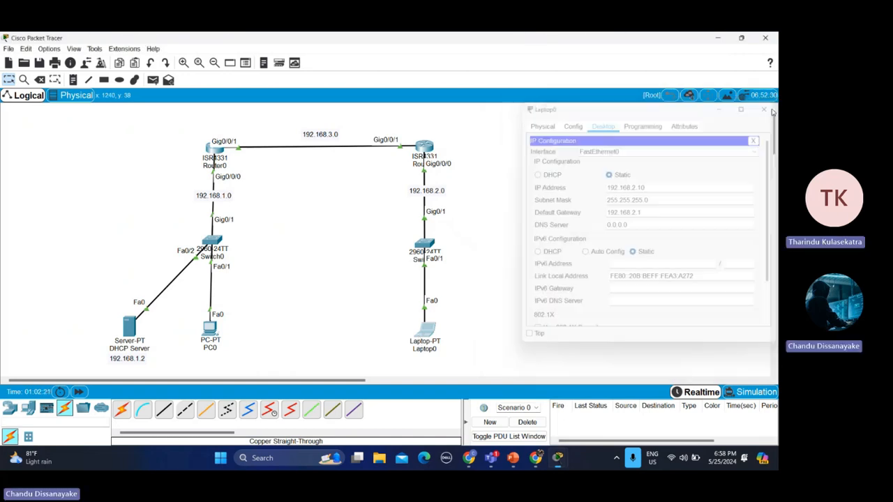
{"action": "left_click", "coordinate": [427, 327]}
{"action": "left_click", "coordinate": [293, 186]}
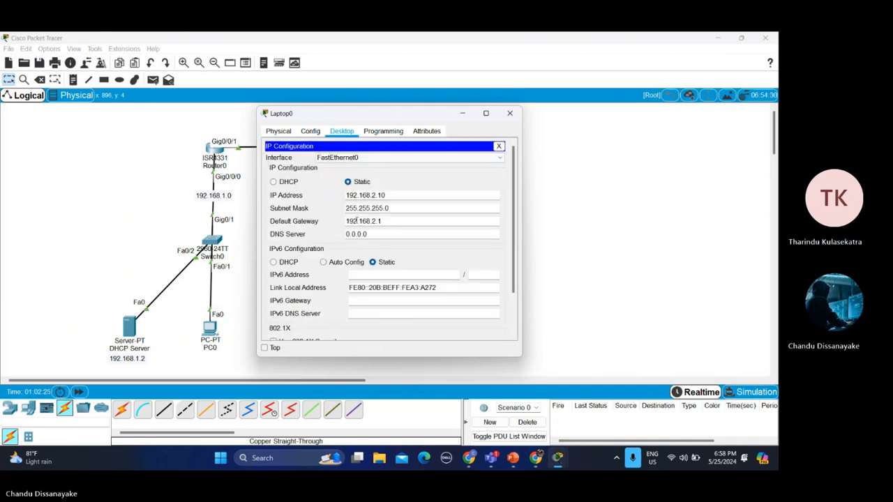
{"action": "left_click_drag", "start_coordinate": [370, 122], "coordinate": [621, 124]}
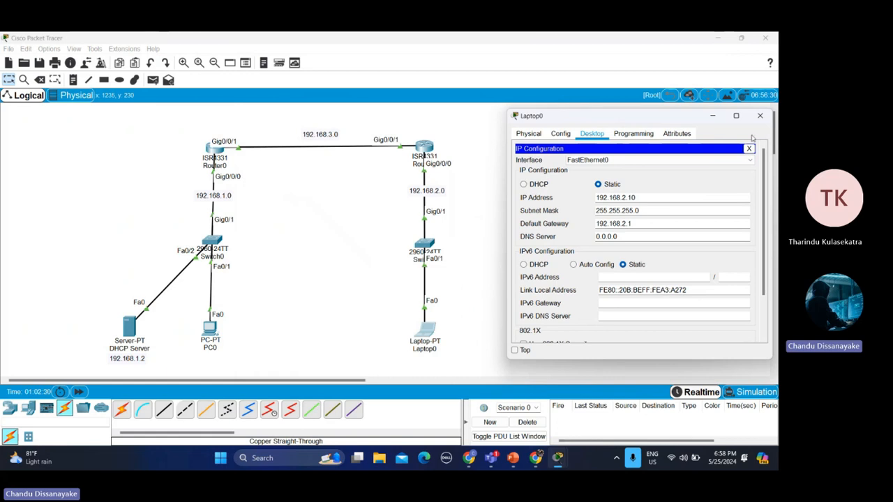
{"action": "left_click", "coordinate": [759, 115]}
Step: Ping Laptop0 at 192.168.2.10 twice from PC0's command prompt and close PC0's window
{"action": "left_click", "coordinate": [209, 327]}
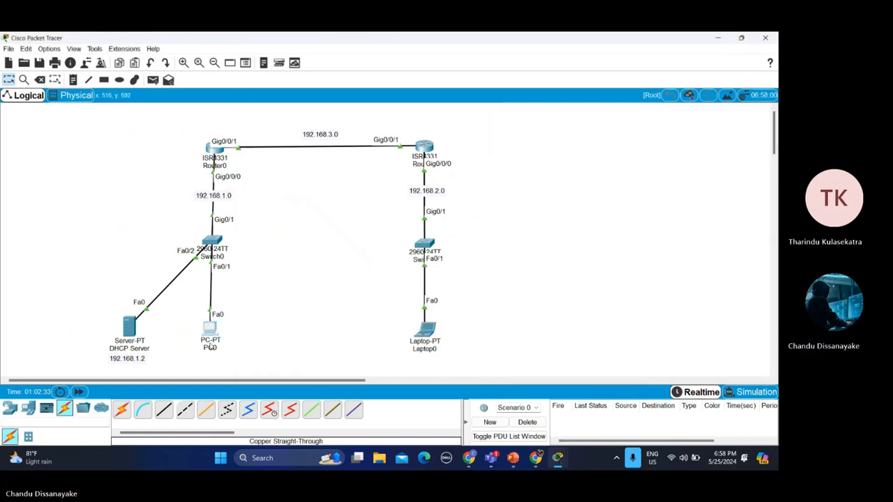
{"action": "type", "text": "ping 192.168.2."}
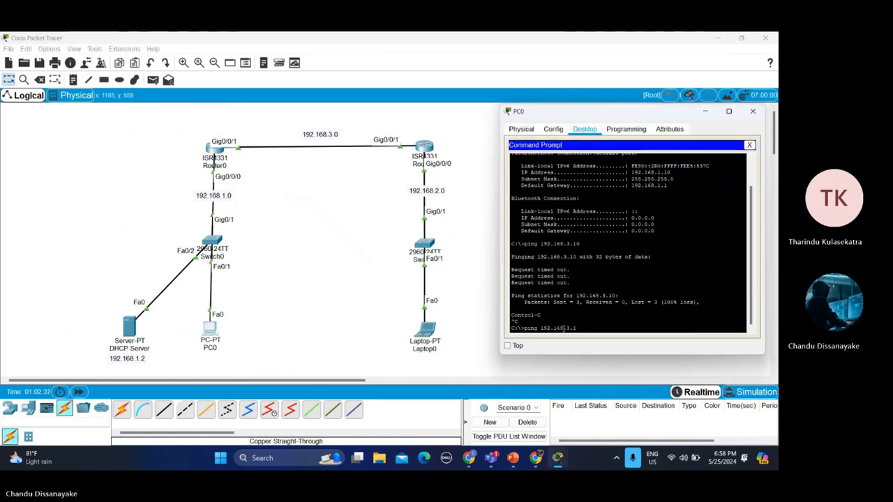
{"action": "type", "text": "10"}
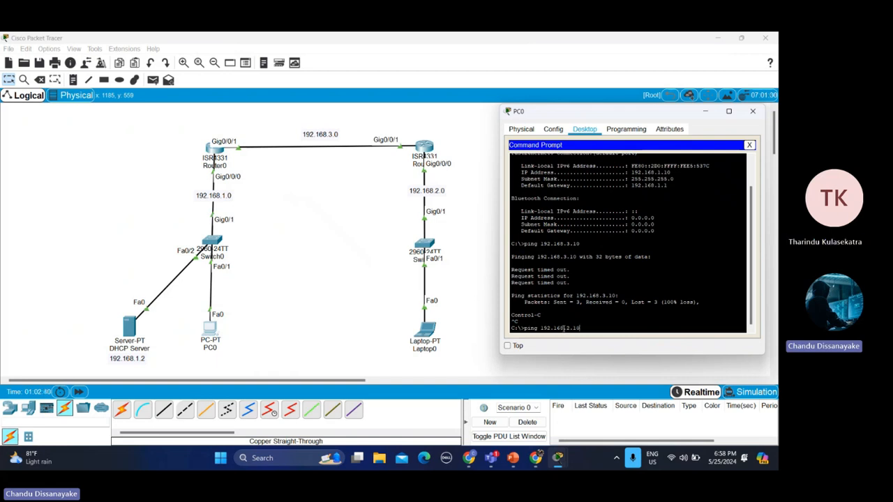
{"action": "key", "text": "Return"}
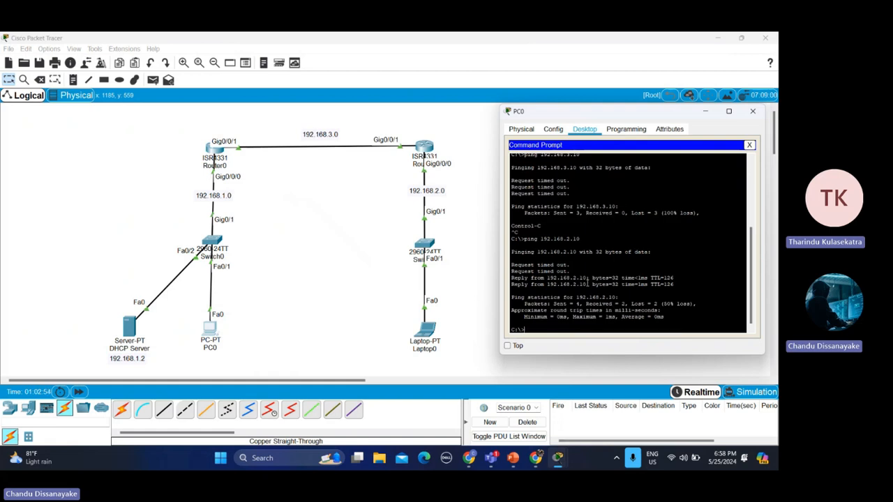
{"action": "key", "text": "Up"}
{"action": "key", "text": "Return"}
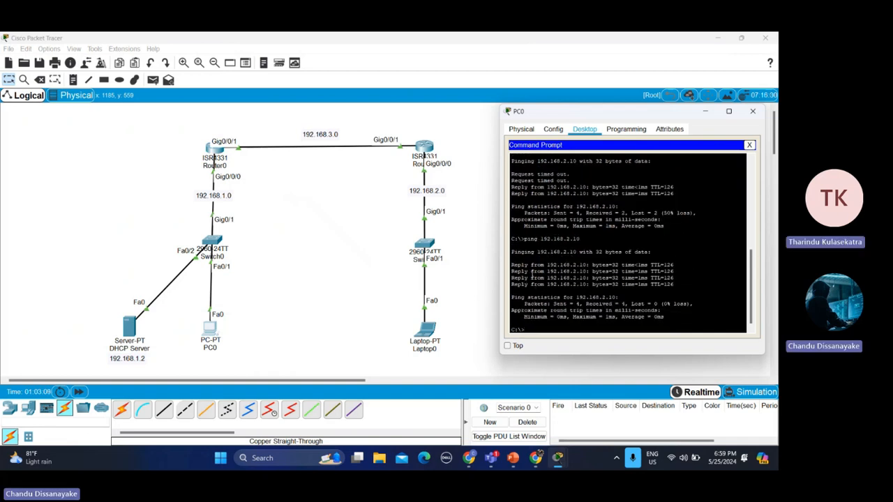
{"action": "left_click", "coordinate": [753, 112]}
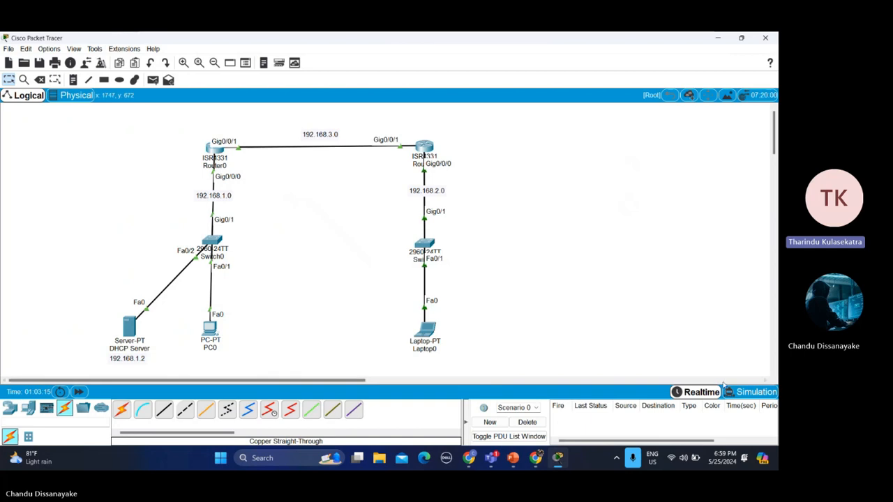
Step: Switch to simulation mode and create a simple PDU from PC0 to Laptop0
{"action": "left_click", "coordinate": [747, 392]}
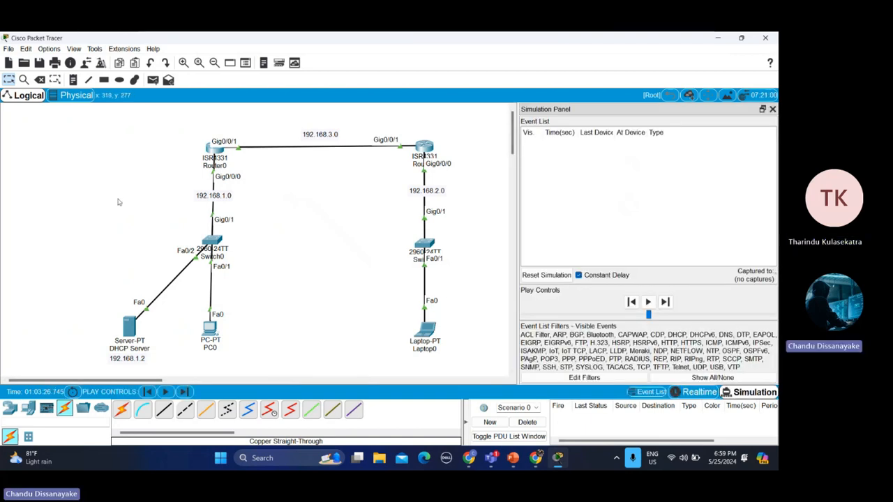
{"action": "left_click", "coordinate": [153, 79]}
{"action": "left_click", "coordinate": [209, 331]}
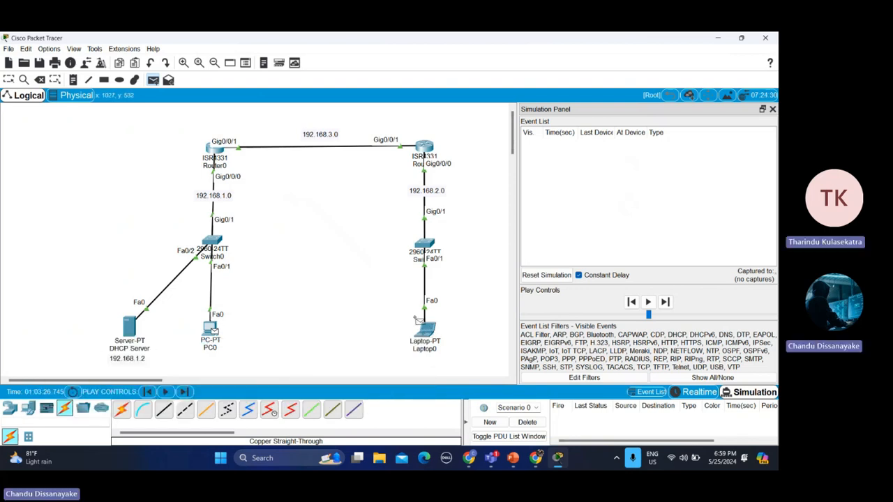
{"action": "left_click", "coordinate": [427, 329]}
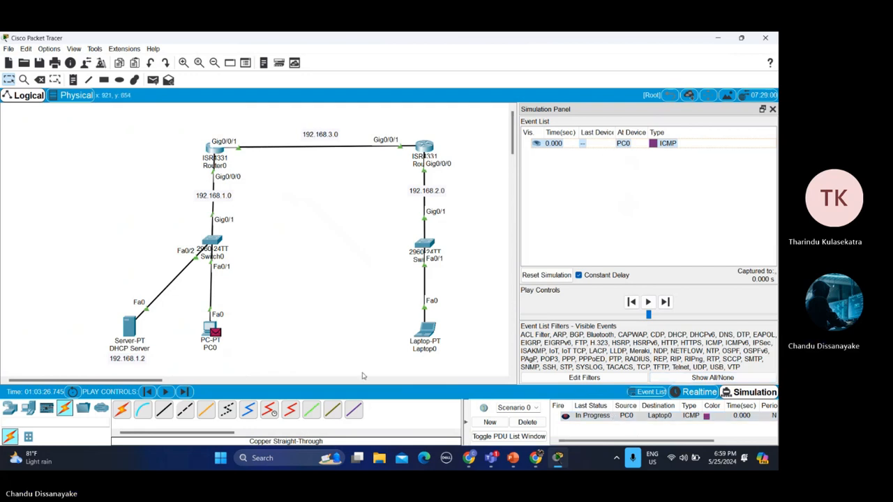
Step: Return to realtime mode and open PC0's desktop applications
{"action": "left_click", "coordinate": [715, 396]}
{"action": "left_click", "coordinate": [210, 327]}
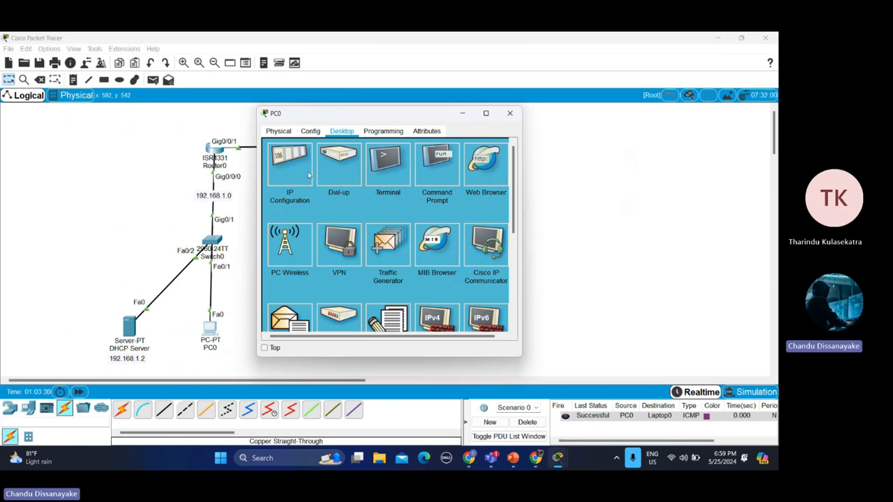
{"action": "left_click", "coordinate": [404, 174]}
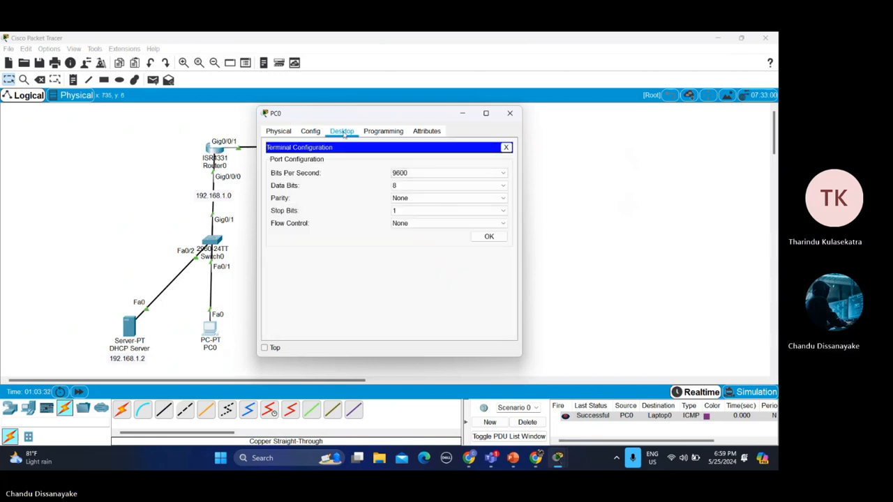
{"action": "left_click", "coordinate": [383, 131]}
{"action": "left_click", "coordinate": [342, 131]}
{"action": "left_click", "coordinate": [292, 137]}
{"action": "left_click", "coordinate": [346, 135]}
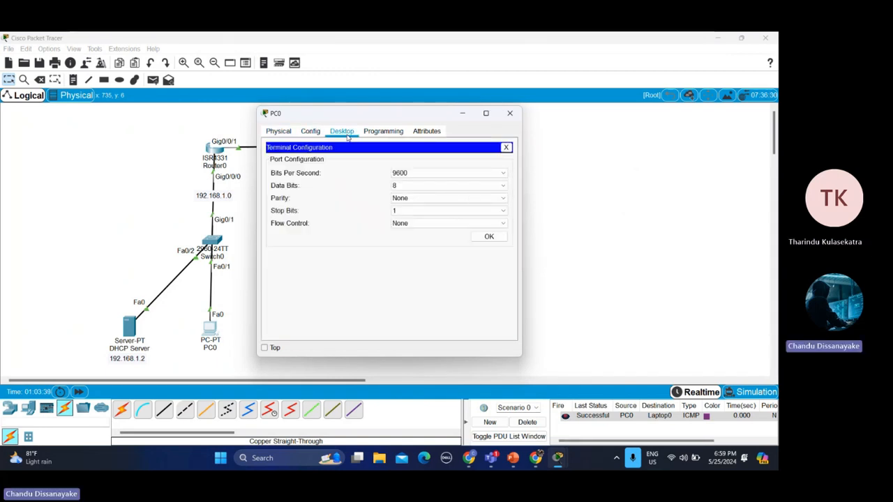
{"action": "left_click", "coordinate": [505, 147]}
Step: Clear PC0's ARP cache by running arp -d in its command prompt, and close PC0's window
{"action": "left_click", "coordinate": [436, 171]}
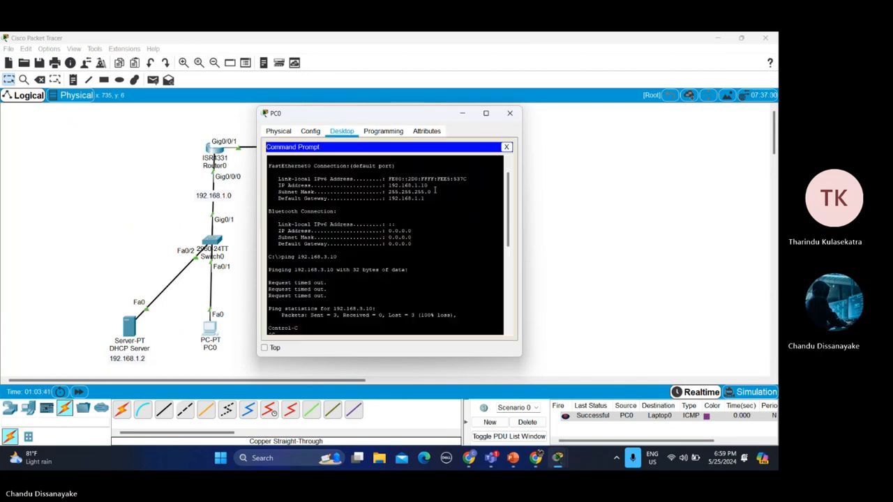
{"action": "scroll", "coordinate": [378, 324], "scroll_direction": "down", "scroll_amount": 10}
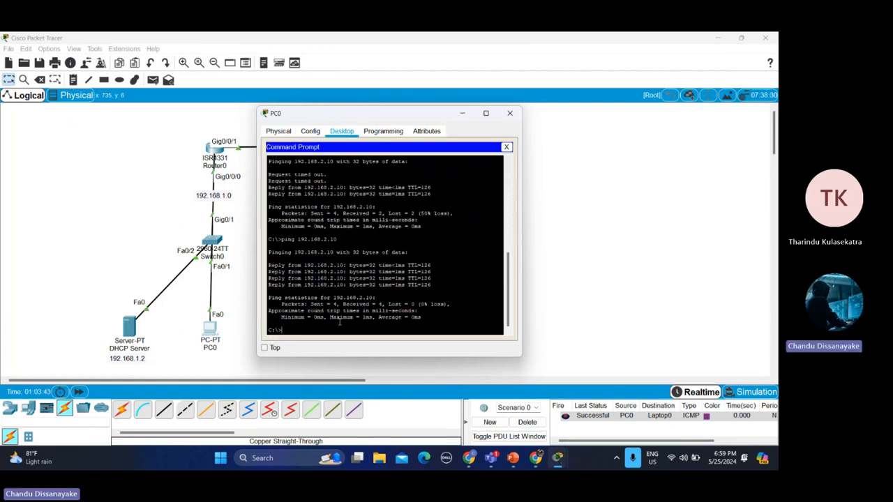
{"action": "type", "text": "arp -d"}
{"action": "key", "text": "Return"}
{"action": "left_click", "coordinate": [509, 113]}
Step: Clear Laptop0's ARP cache by running arp -d in its command prompt, and close the laptop's window
{"action": "left_click", "coordinate": [425, 326]}
{"action": "left_click", "coordinate": [438, 170]}
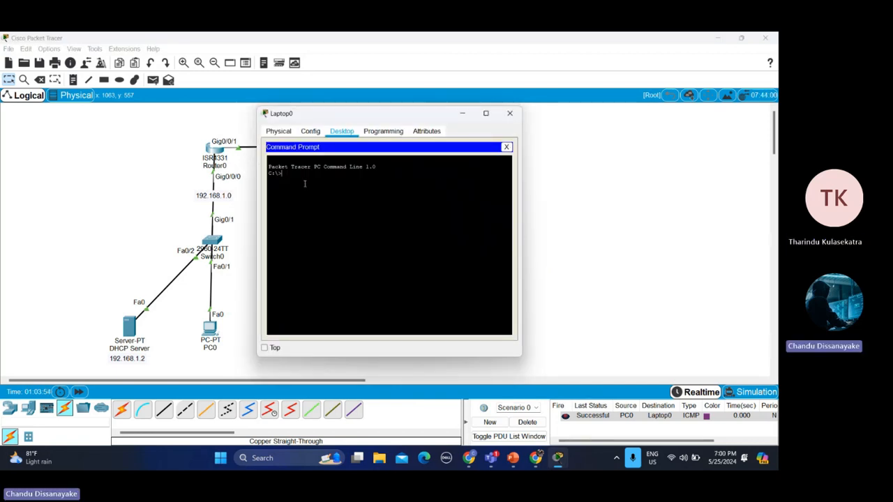
{"action": "type", "text": "arp"}
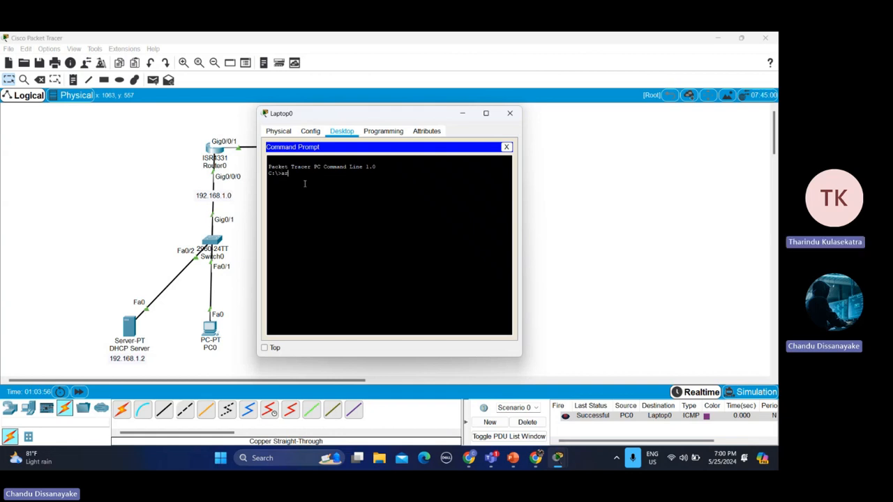
{"action": "type", "text": " -d"}
{"action": "key", "text": "Return"}
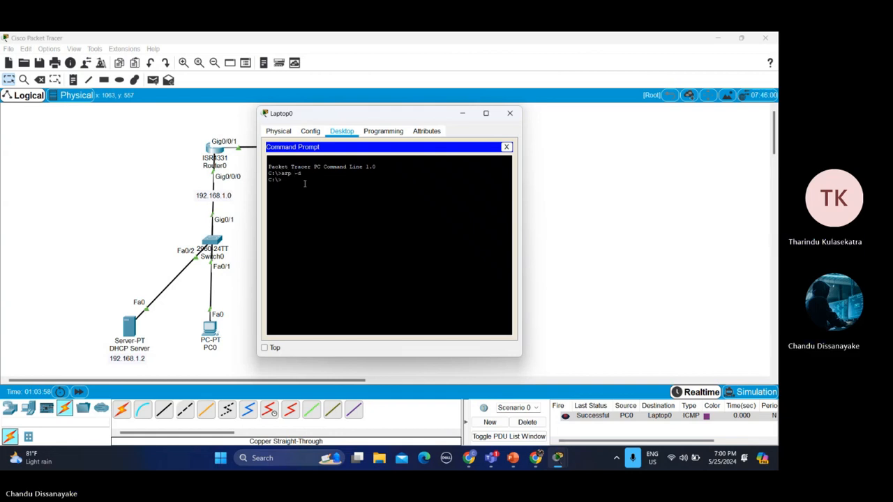
{"action": "left_click", "coordinate": [506, 147]}
{"action": "left_click", "coordinate": [512, 112]}
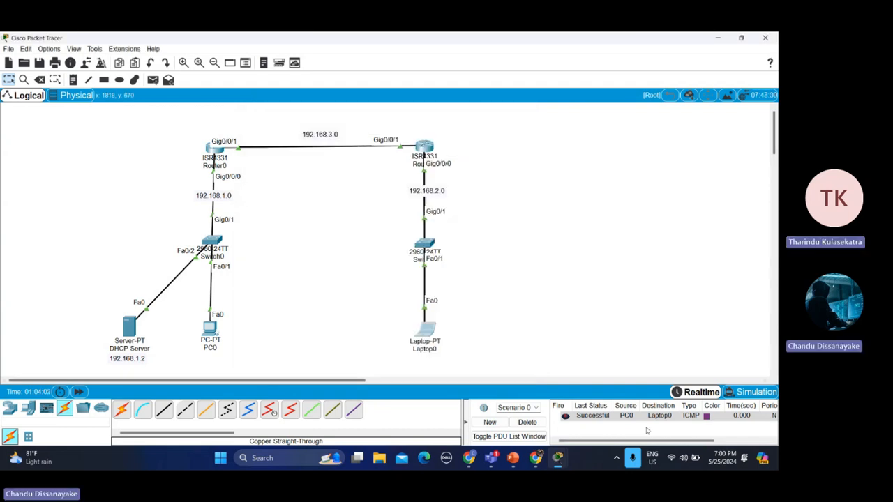
Step: Delete the current scenario's PDU and create a fresh simple PDU from PC0 to Laptop0 in simulation mode
{"action": "left_click", "coordinate": [528, 422]}
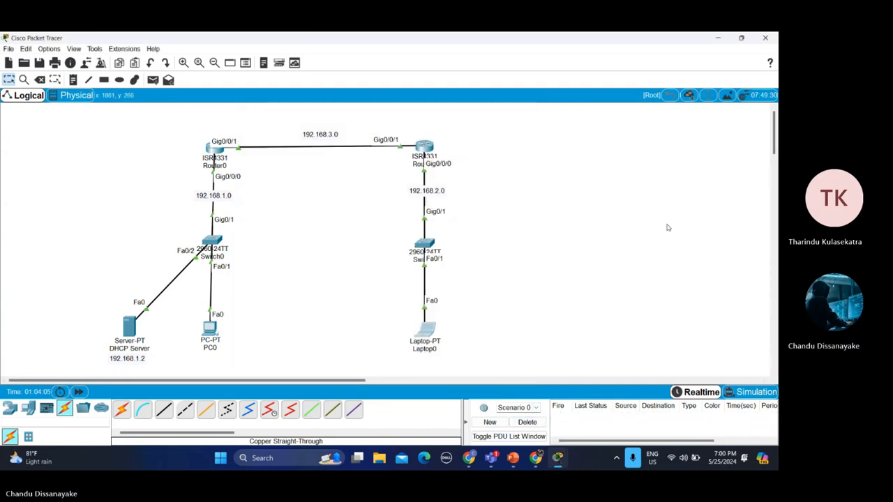
{"action": "left_click", "coordinate": [745, 395]}
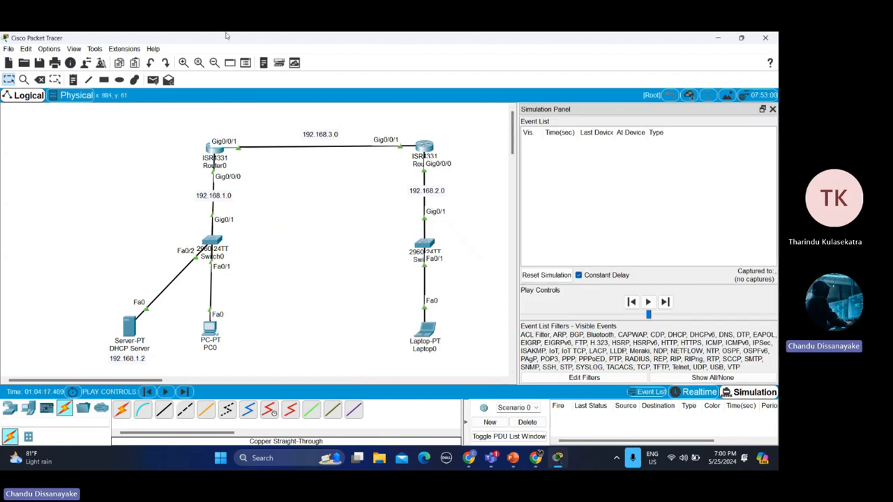
{"action": "left_click", "coordinate": [152, 81]}
{"action": "left_click", "coordinate": [209, 330]}
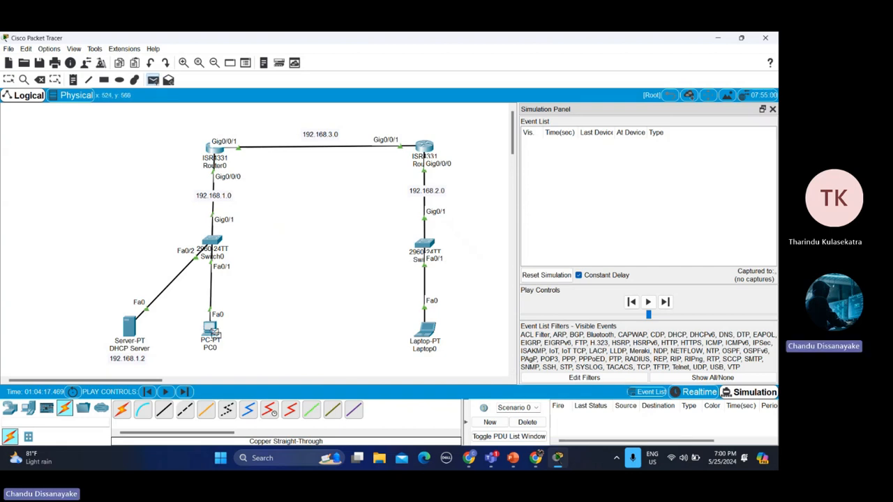
{"action": "left_click", "coordinate": [429, 334]}
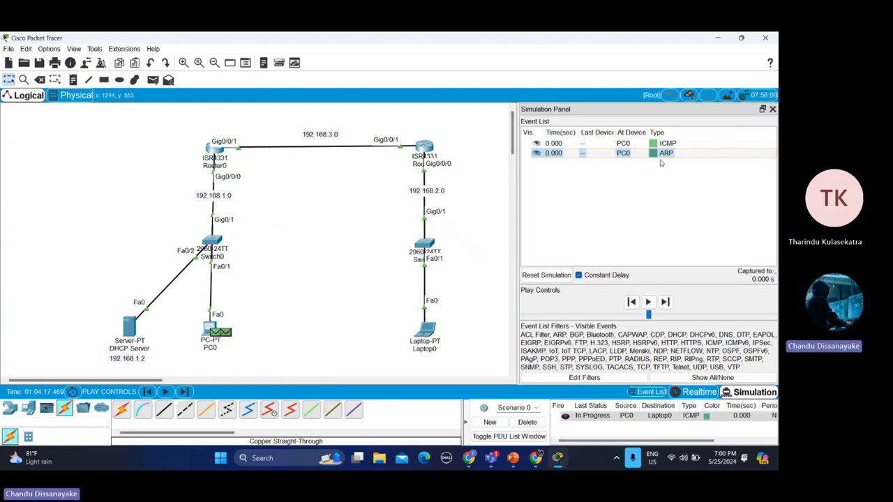
Step: Play the PDU simulation, raise the playback speed to maximum, and stop the capture once the PDU has completed its round trip
{"action": "left_click", "coordinate": [648, 302]}
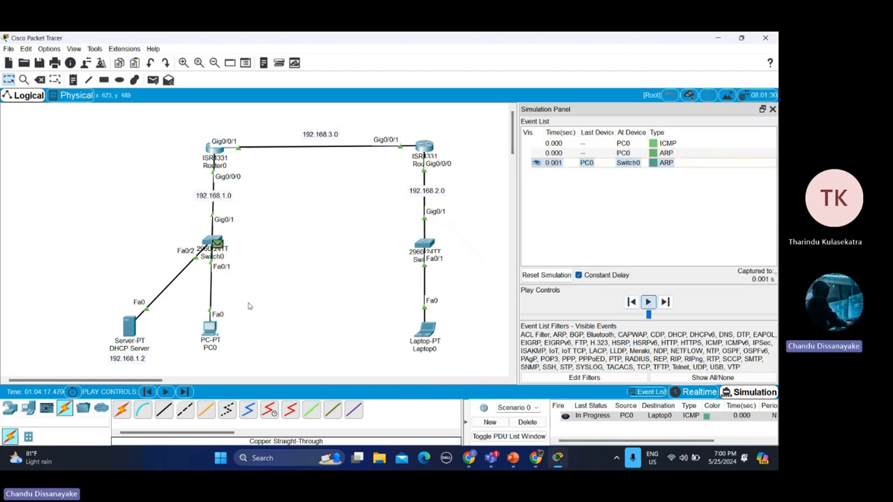
{"action": "mouse_move", "coordinate": [201, 249]}
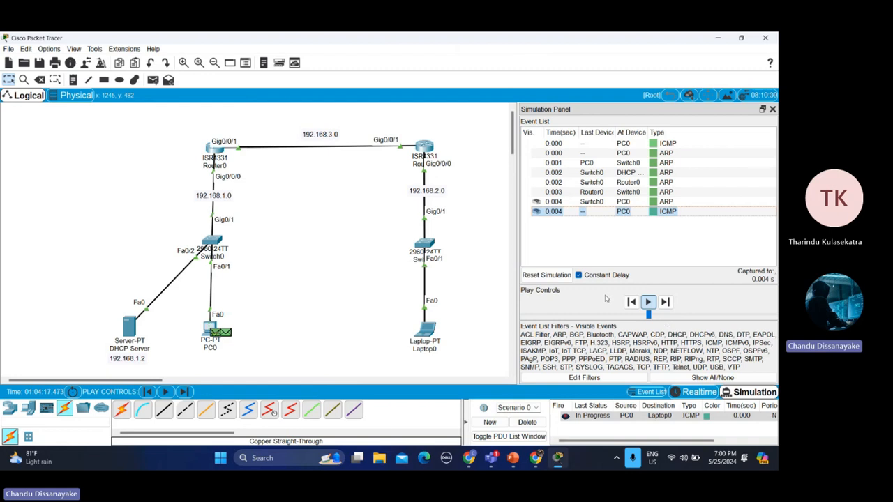
{"action": "left_click_drag", "start_coordinate": [650, 315], "coordinate": [772, 315]}
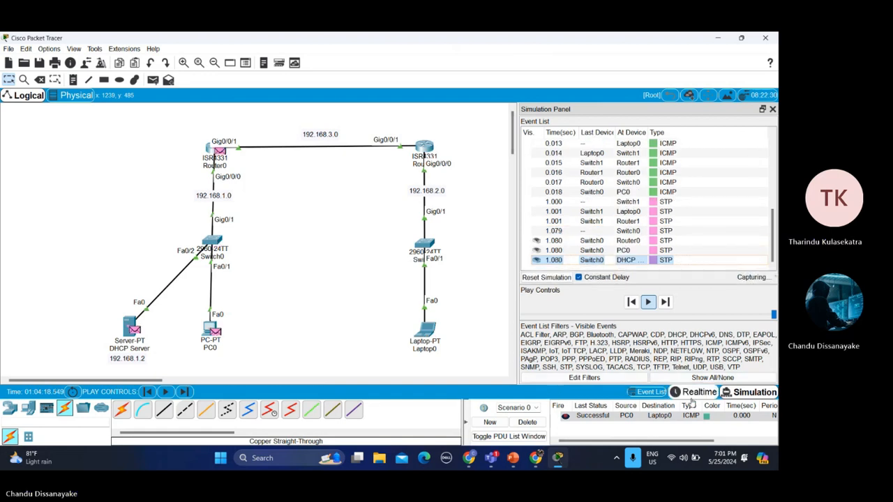
{"action": "scroll", "coordinate": [676, 228], "scroll_direction": "up", "scroll_amount": 10}
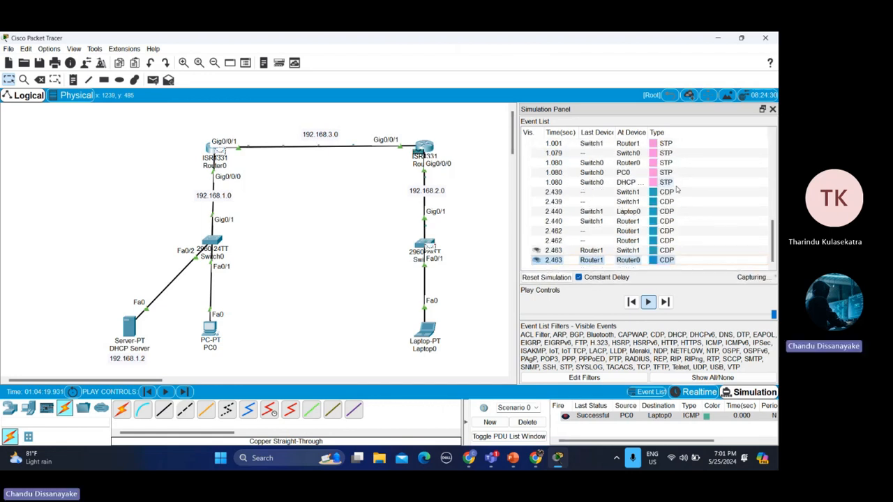
{"action": "left_click", "coordinate": [648, 302]}
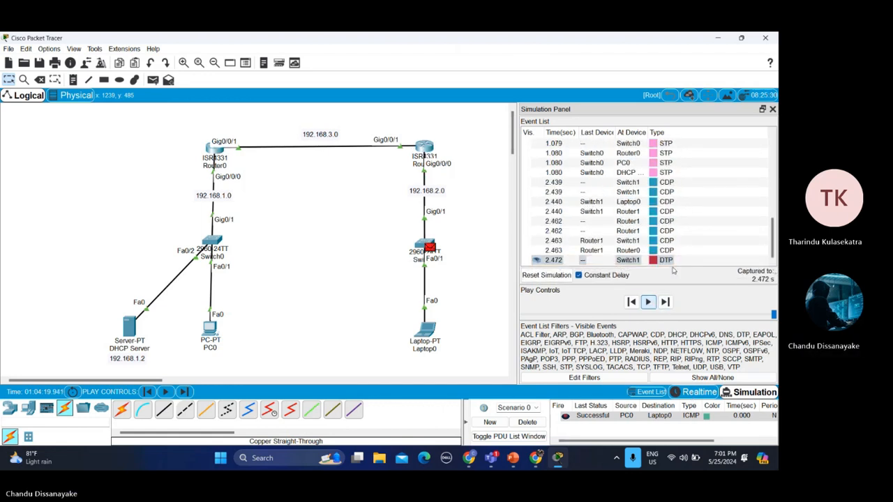
Step: Examine the inbound PDU details of the broadcast ARP request at the DHCP Server, and close the PDU information
{"action": "scroll", "coordinate": [666, 230], "scroll_direction": "up", "scroll_amount": 10}
{"action": "left_click", "coordinate": [663, 183]}
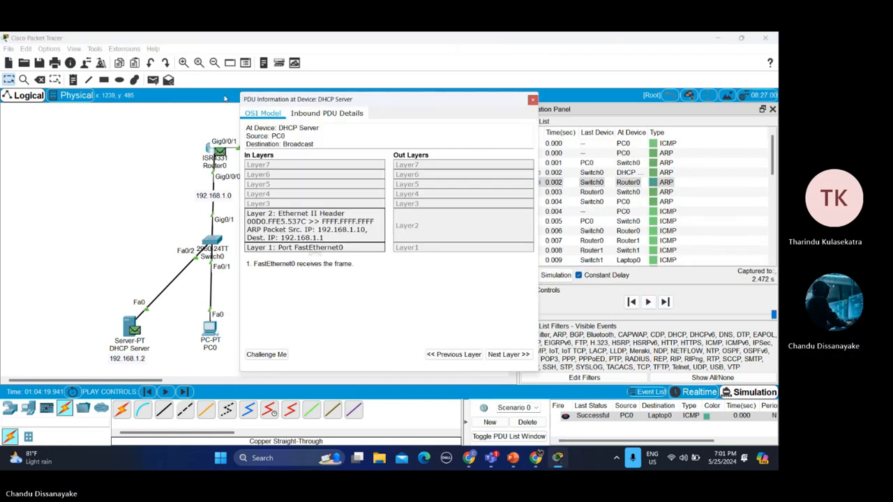
{"action": "left_click", "coordinate": [339, 117]}
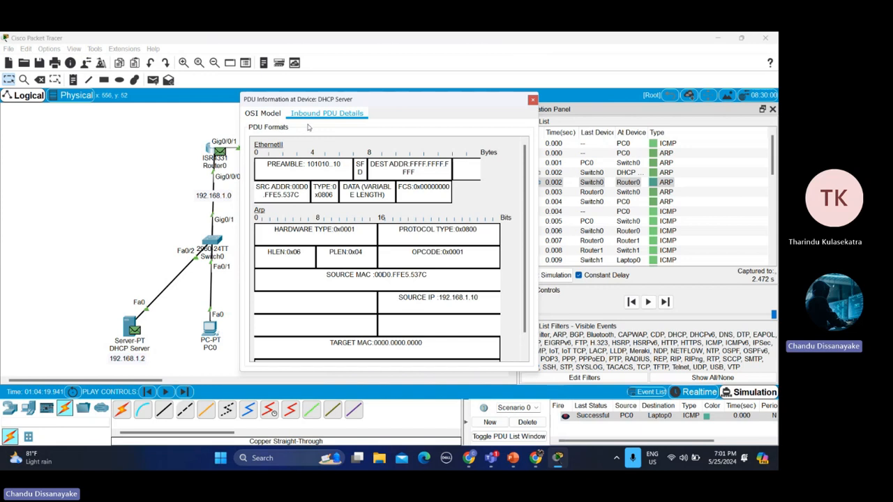
{"action": "scroll", "coordinate": [402, 227], "scroll_direction": "down", "scroll_amount": 1}
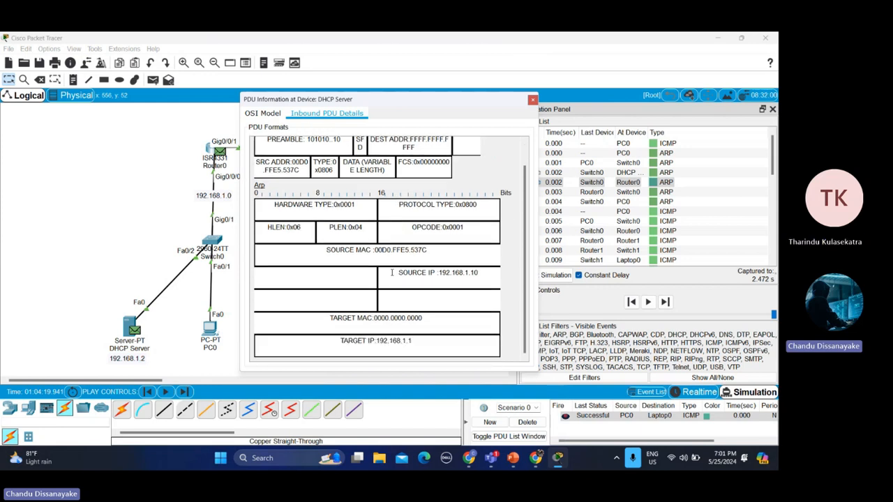
{"action": "scroll", "coordinate": [411, 342], "scroll_direction": "up", "scroll_amount": 1}
{"action": "left_click", "coordinate": [532, 100]}
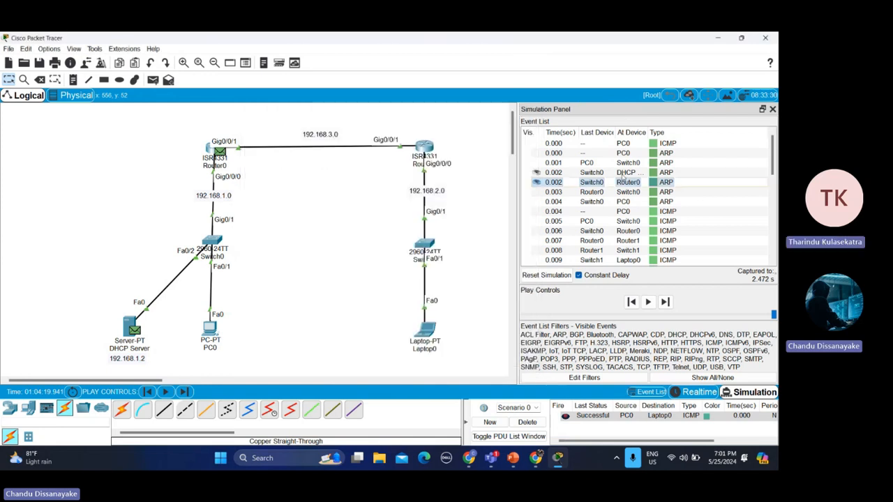
Step: Examine the inbound PDU details of the ARP reply that Switch0 delivers to PC0, and close the PDU information
{"action": "left_click", "coordinate": [666, 202]}
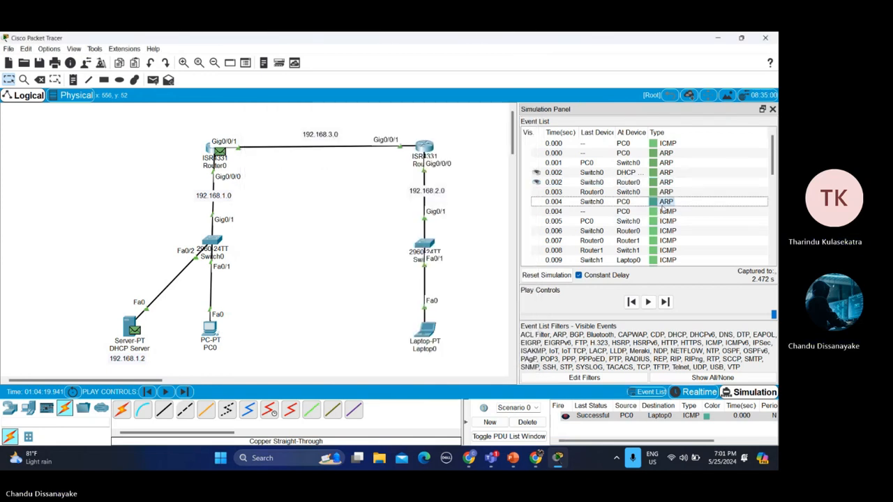
{"action": "left_click", "coordinate": [336, 113]}
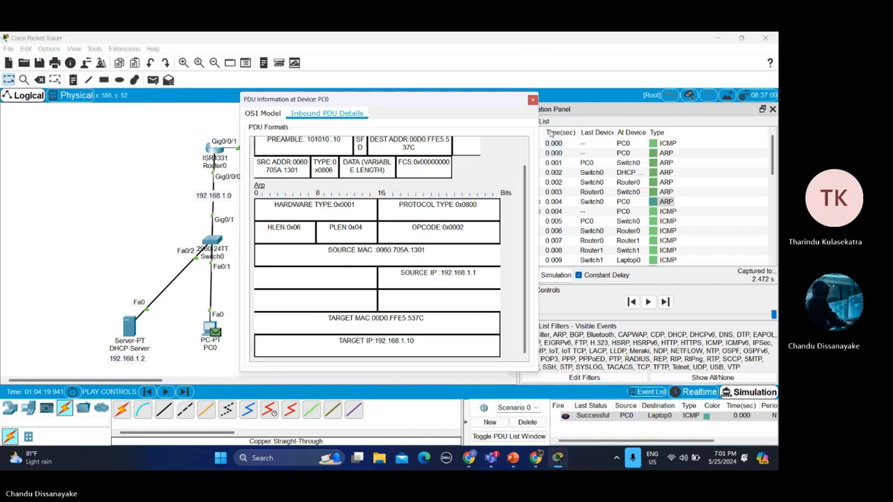
{"action": "left_click", "coordinate": [532, 99]}
Step: Examine the outbound PDU details of PC0's first ICMP event, including the IP and ICMP headers, and close the PDU information
{"action": "left_click", "coordinate": [667, 143]}
{"action": "left_click", "coordinate": [327, 117]}
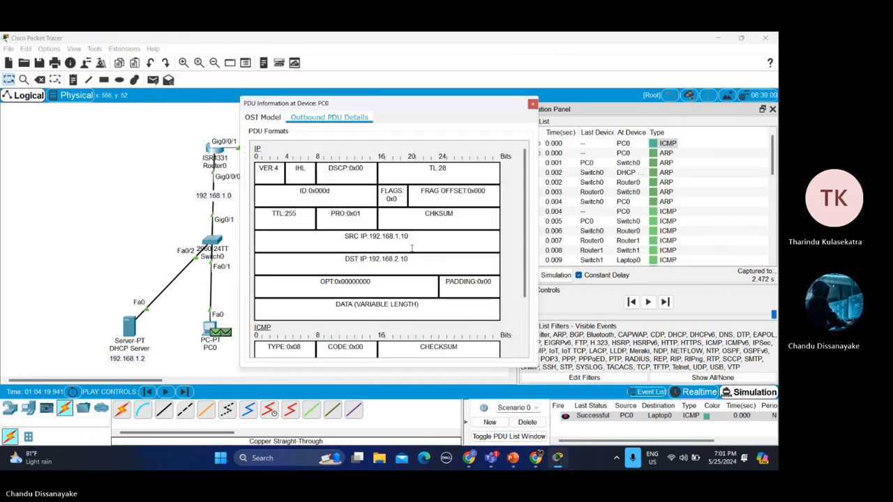
{"action": "scroll", "coordinate": [391, 228], "scroll_direction": "down", "scroll_amount": 3}
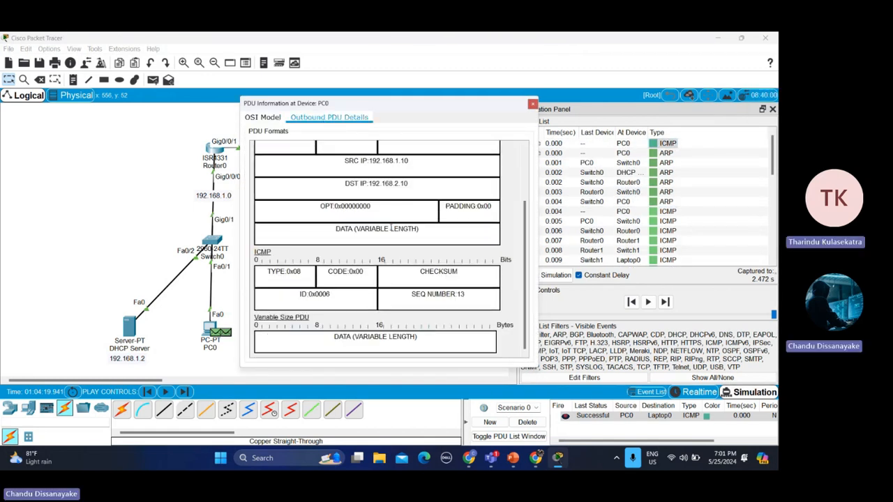
{"action": "scroll", "coordinate": [387, 236], "scroll_direction": "up", "scroll_amount": 2}
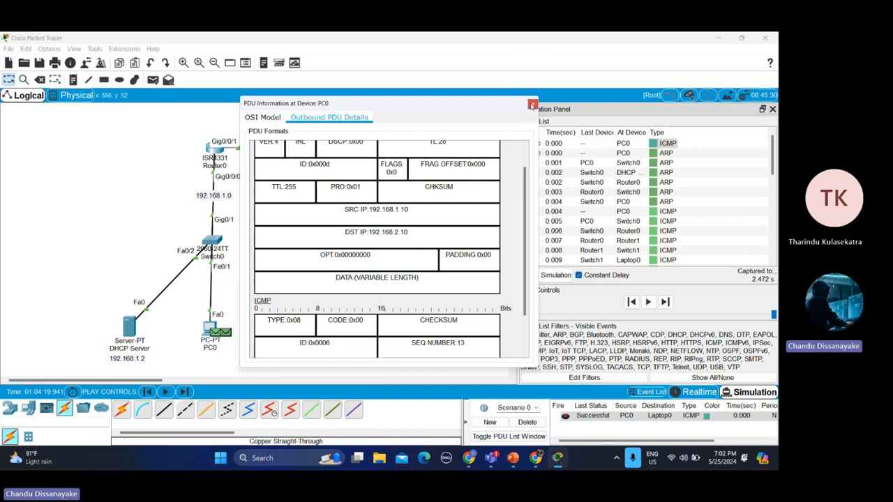
{"action": "left_click", "coordinate": [532, 103]}
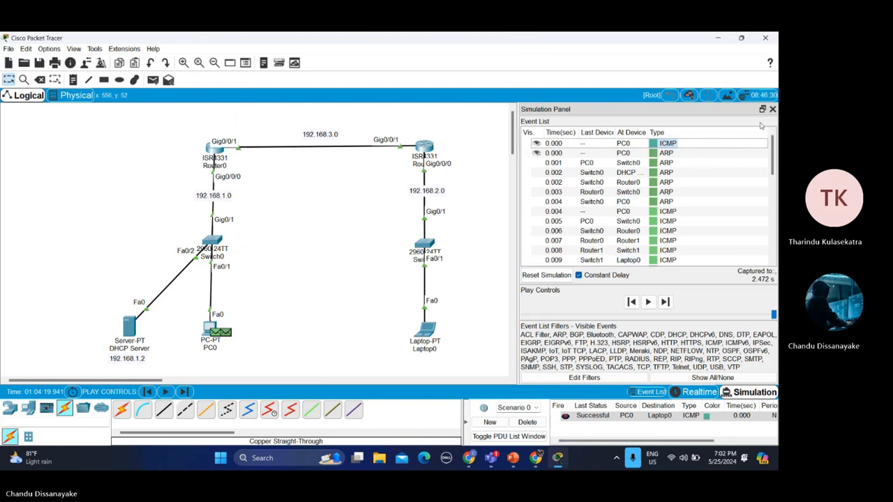
Step: Return to realtime mode and open the DHCP Server's IP configuration
{"action": "left_click", "coordinate": [700, 392]}
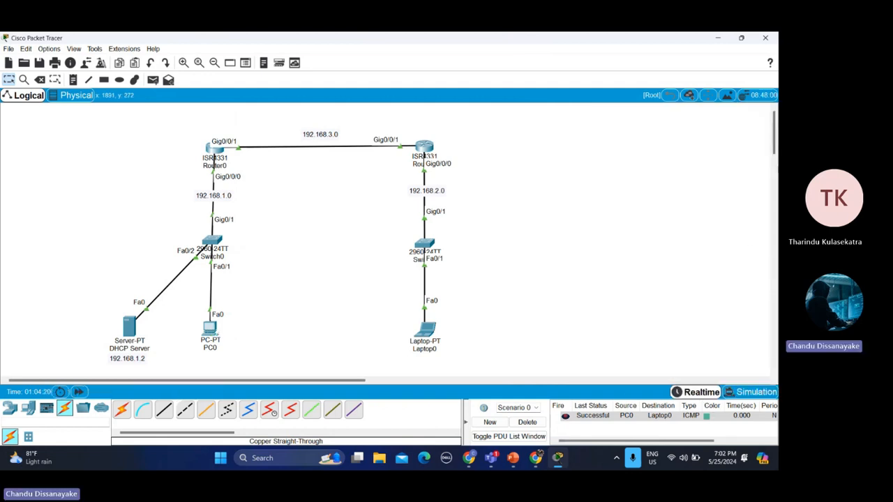
{"action": "mouse_move", "coordinate": [775, 150]}
{"action": "left_mouse_down"}
{"action": "mouse_move", "coordinate": [775, 164]}
{"action": "mouse_move", "coordinate": [775, 148]}
{"action": "left_mouse_up"}
{"action": "left_click", "coordinate": [134, 331]}
{"action": "left_click_drag", "start_coordinate": [349, 120], "coordinate": [605, 112]}
{"action": "left_click", "coordinate": [531, 160]}
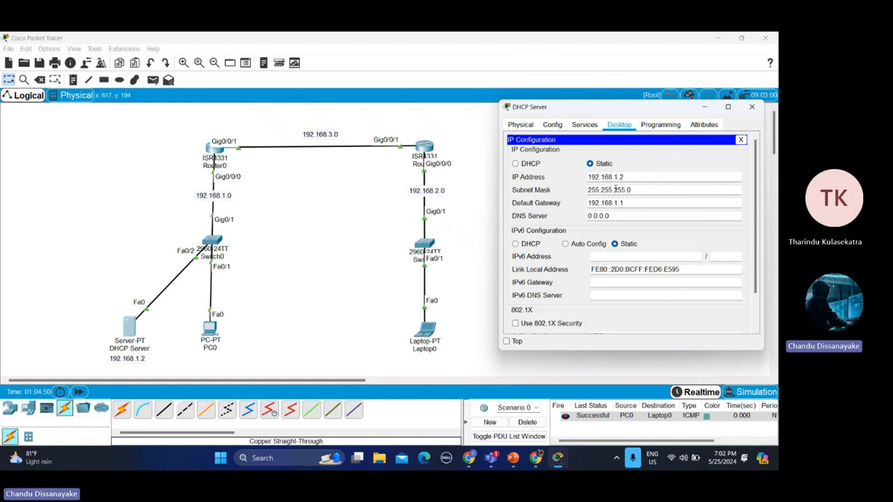
Step: Open the server's DHCP service settings in a maximized window and enter P1 as the pool name
{"action": "left_click", "coordinate": [585, 126]}
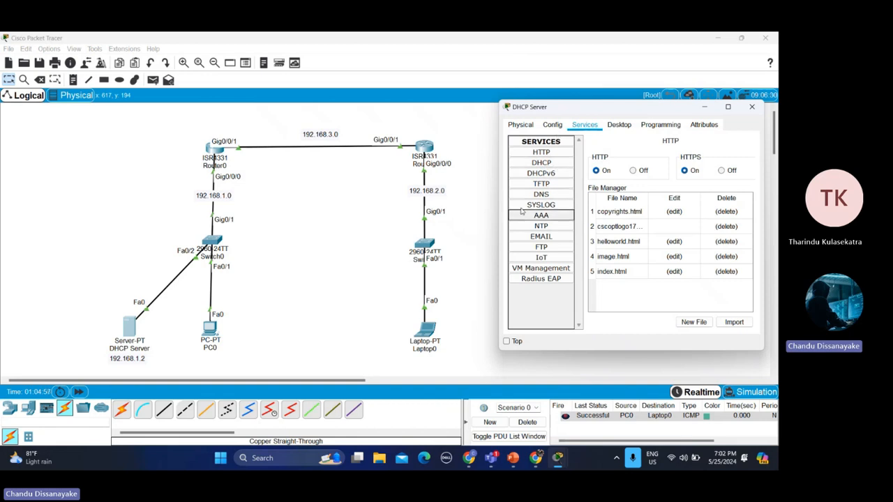
{"action": "left_click", "coordinate": [534, 162]}
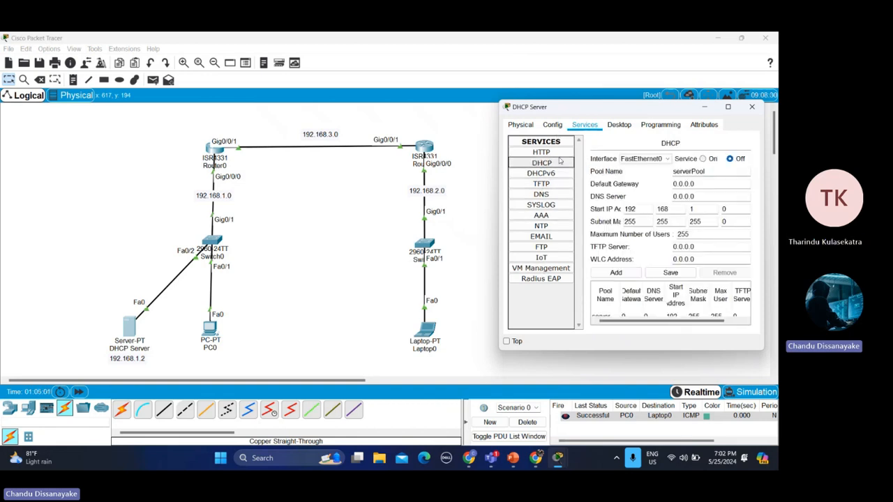
{"action": "left_click", "coordinate": [728, 108]}
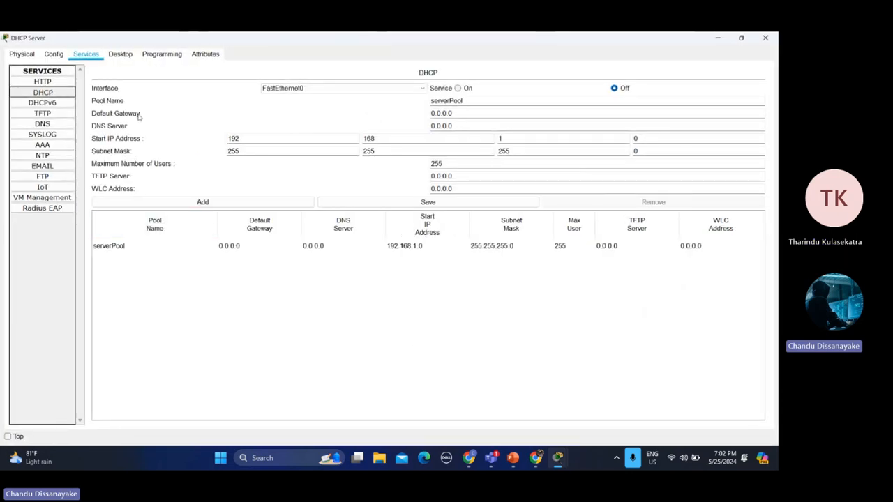
{"action": "left_click", "coordinate": [124, 247]}
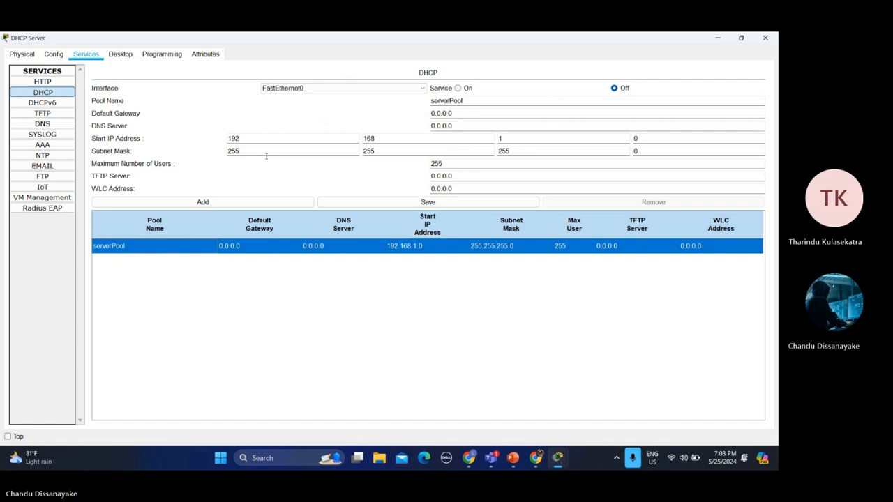
{"action": "double_click", "coordinate": [469, 104]}
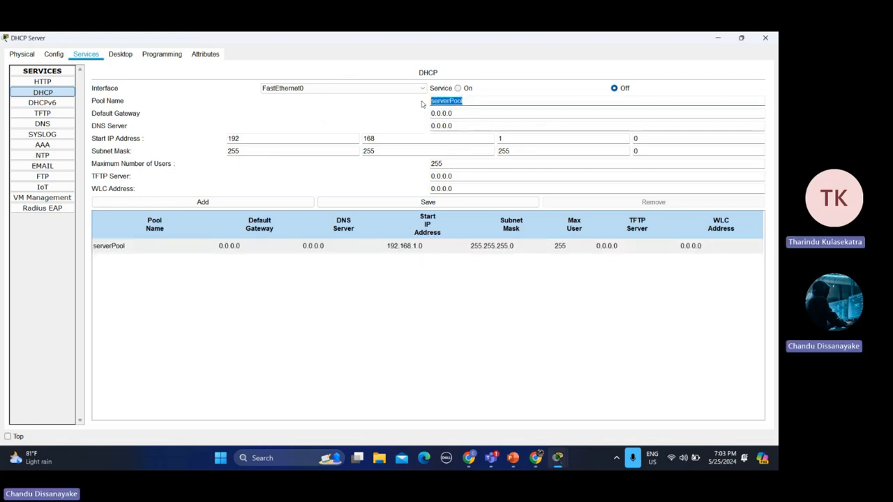
{"action": "type", "text": "P1"}
{"action": "key", "text": "Tab"}
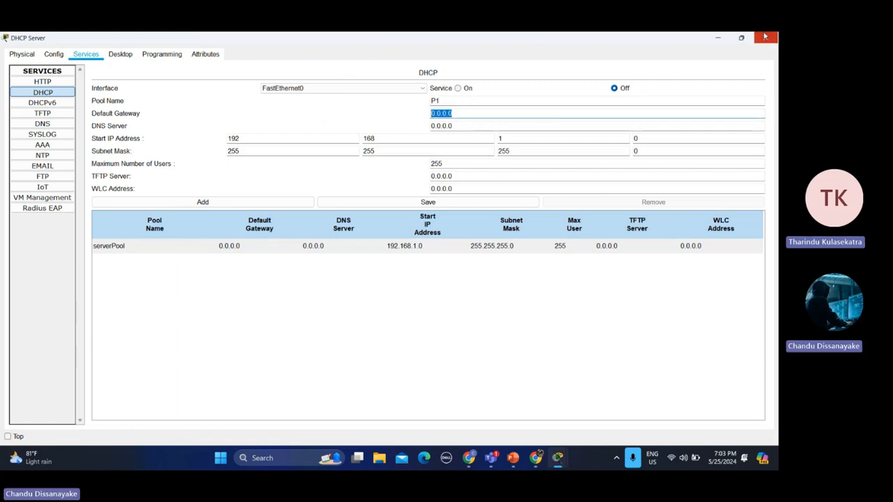
Step: Restore the server window's size and set the DHCP pool's default gateway to 192.168.1.1
{"action": "left_click", "coordinate": [742, 37]}
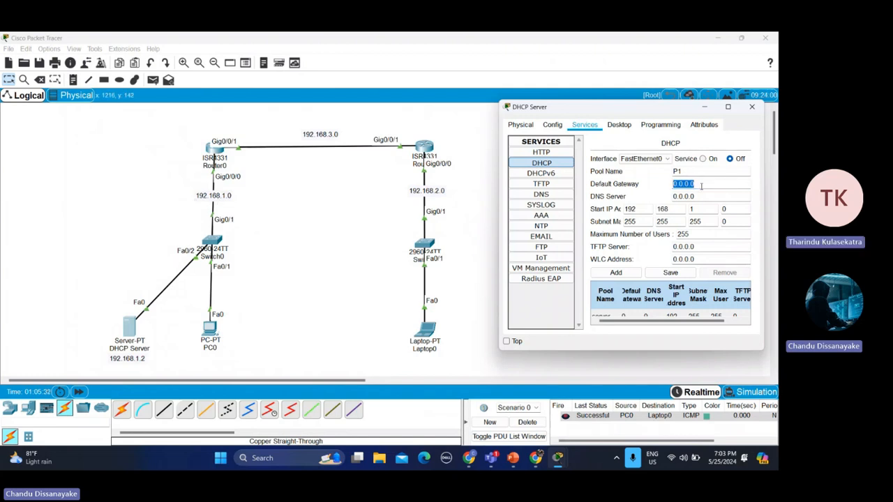
{"action": "type", "text": "1"}
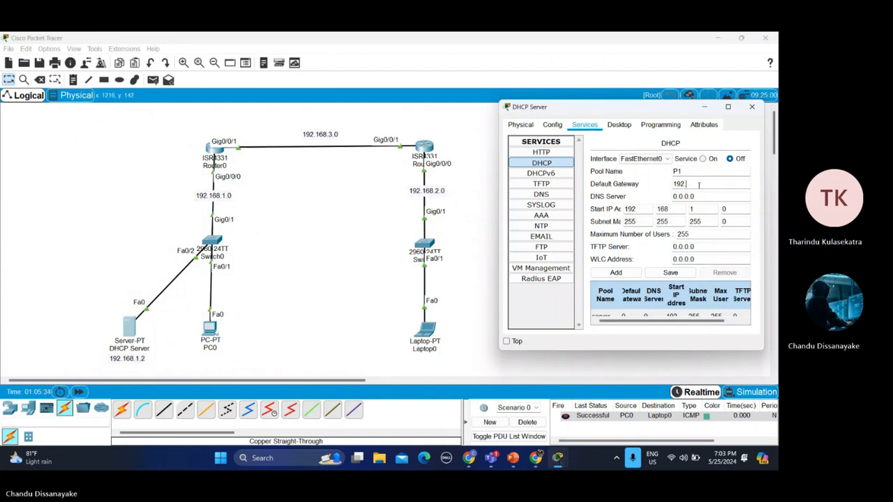
{"action": "type", "text": "92.168.1.1"}
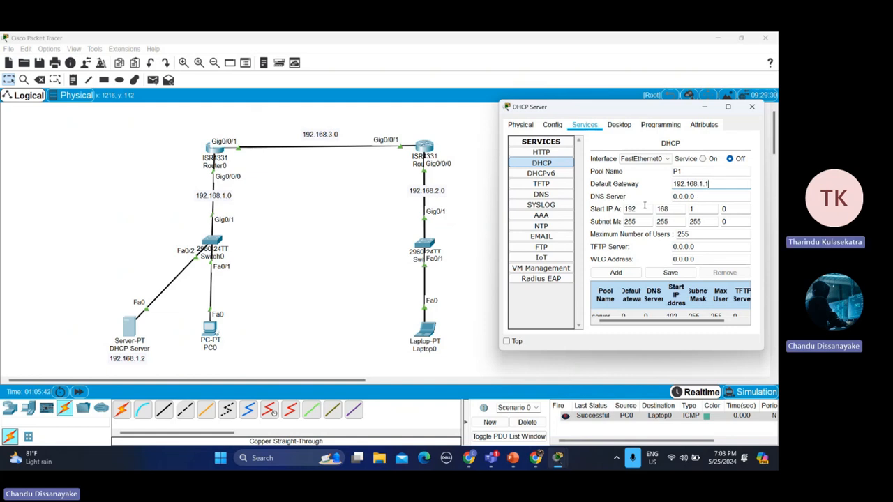
Step: Maximize the server window, set the pool's start IP address to 192.168.1.3, and add the P1 pool to the list
{"action": "left_click", "coordinate": [707, 208]}
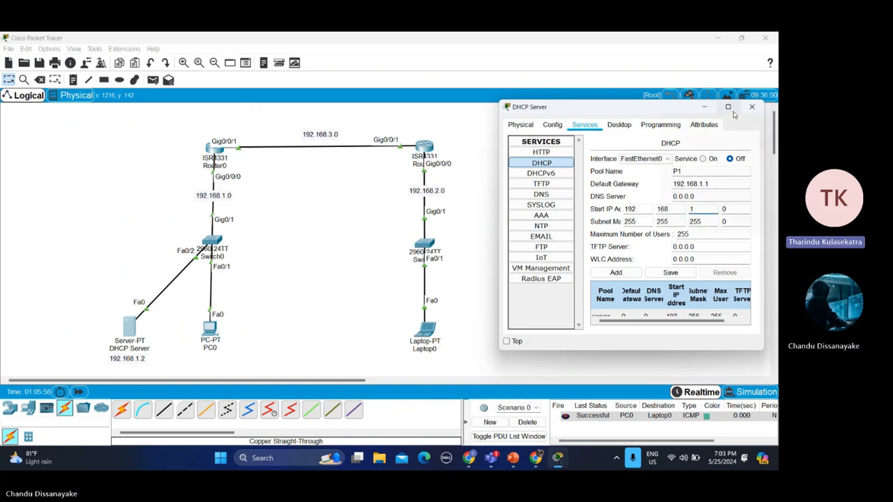
{"action": "mouse_move", "coordinate": [734, 115]}
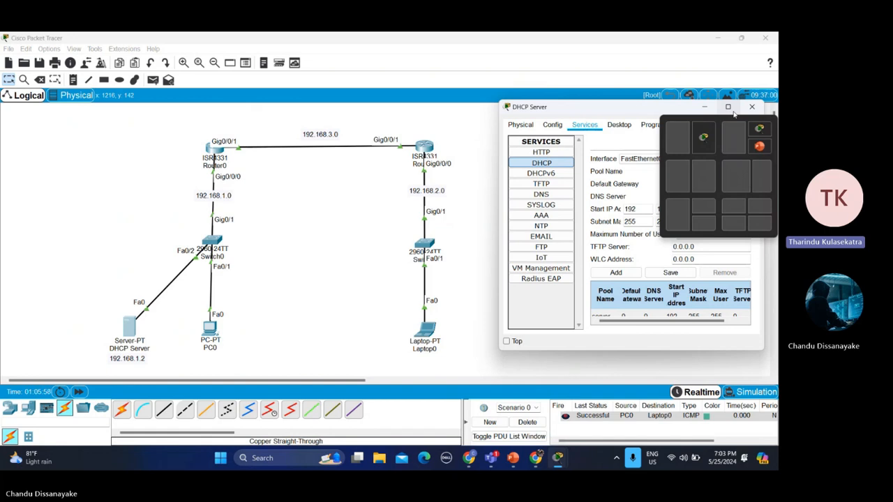
{"action": "left_click", "coordinate": [729, 108]}
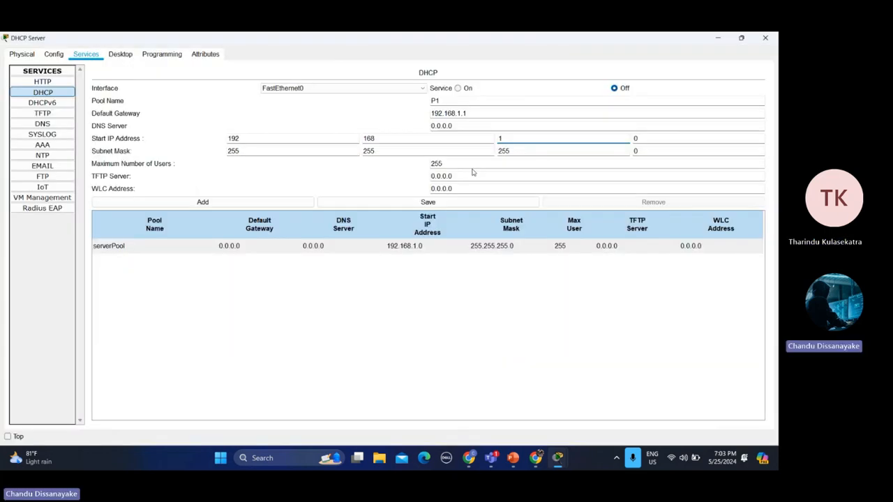
{"action": "left_click", "coordinate": [648, 138]}
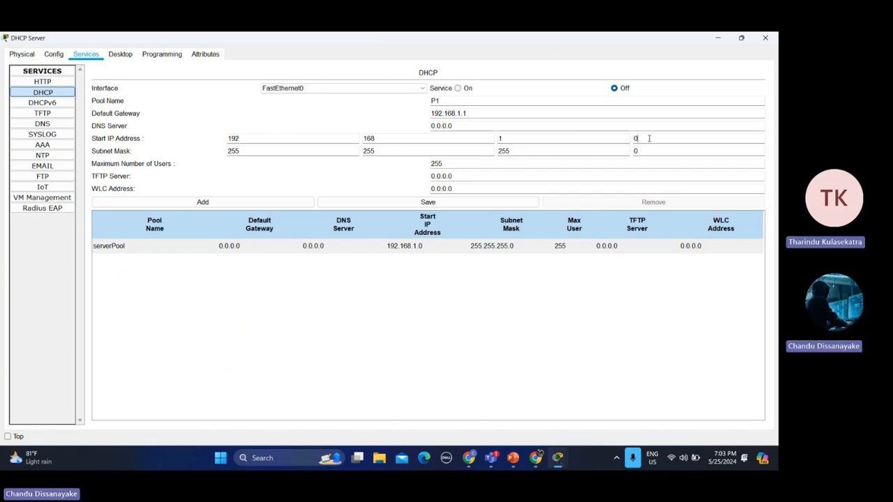
{"action": "key", "text": "BackSpace"}
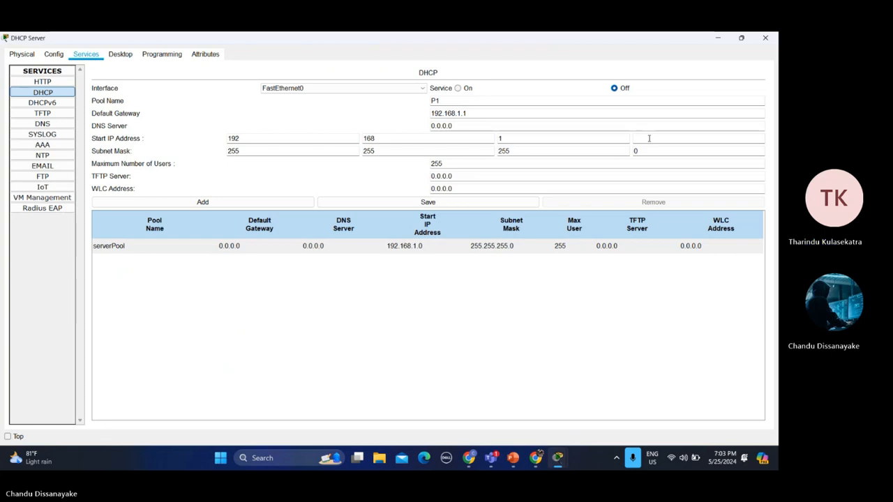
{"action": "type", "text": "3"}
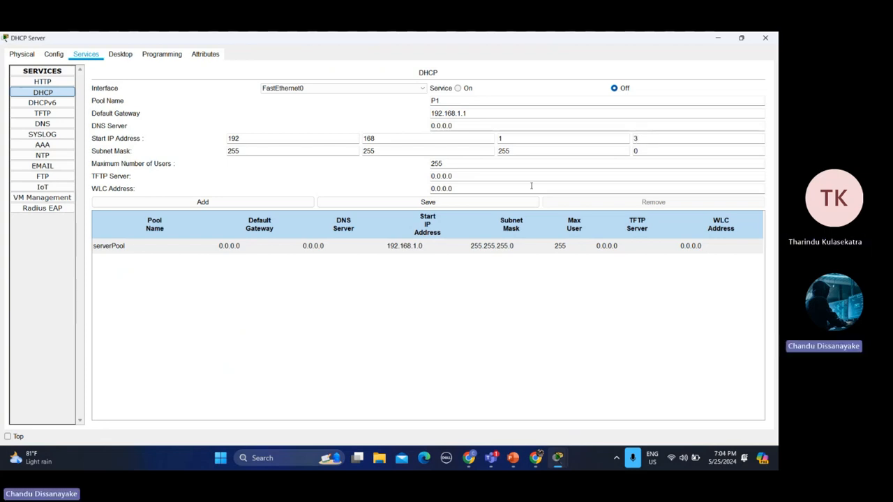
{"action": "left_click", "coordinate": [264, 203]}
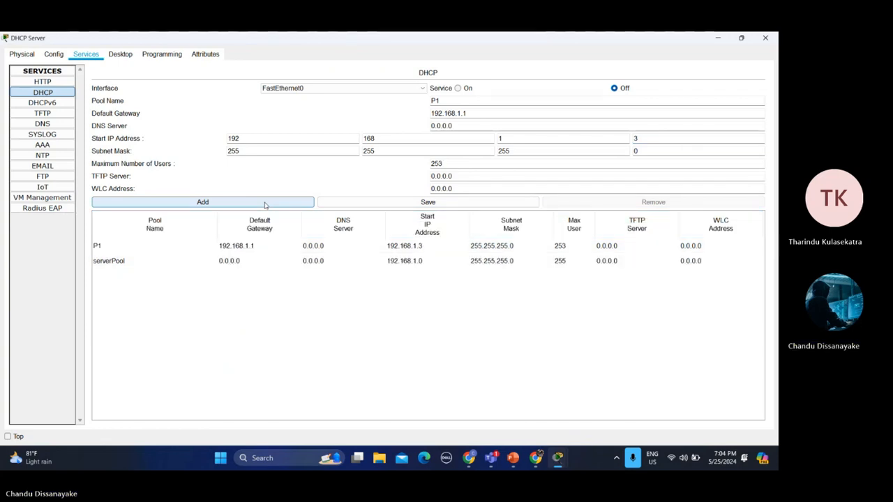
Step: Save the P1 pool, turn the DHCP service on, and close the server window
{"action": "left_click", "coordinate": [367, 206]}
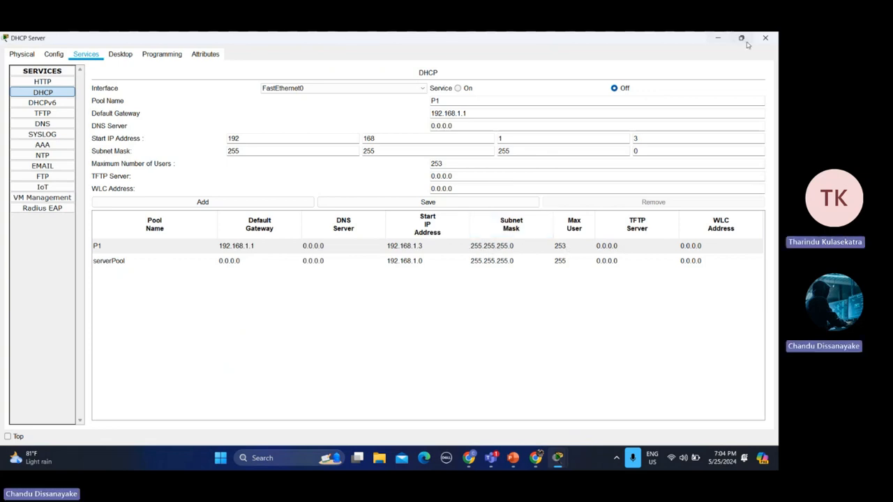
{"action": "left_click", "coordinate": [458, 88]}
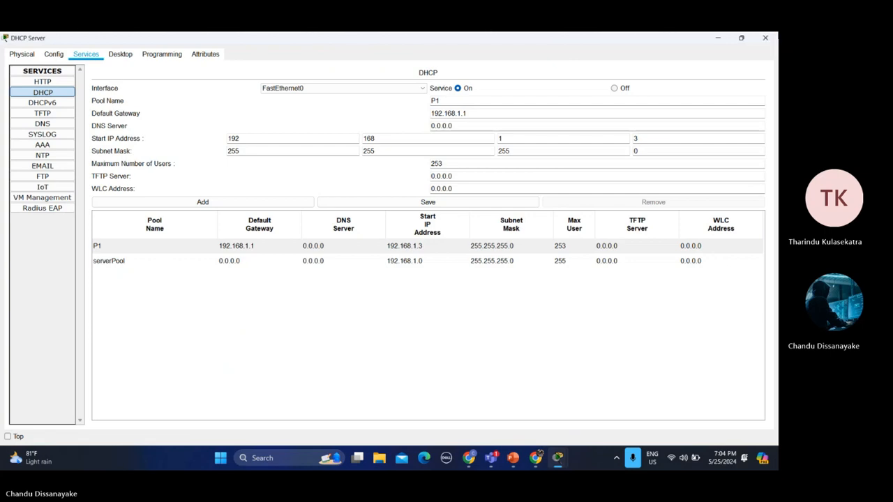
{"action": "left_click", "coordinate": [765, 37]}
Step: Switch PC0's IPv4 configuration on FastEthernet0 from static to DHCP and close its window
{"action": "left_click", "coordinate": [209, 334]}
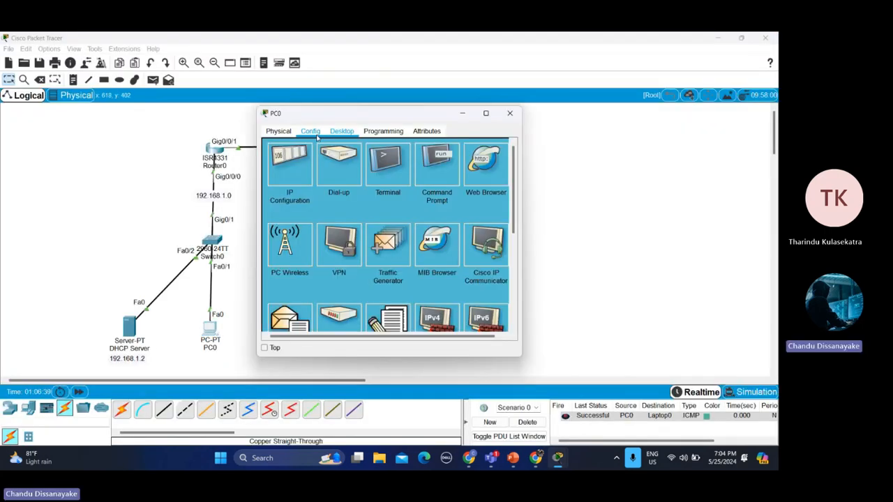
{"action": "left_click", "coordinate": [301, 183]}
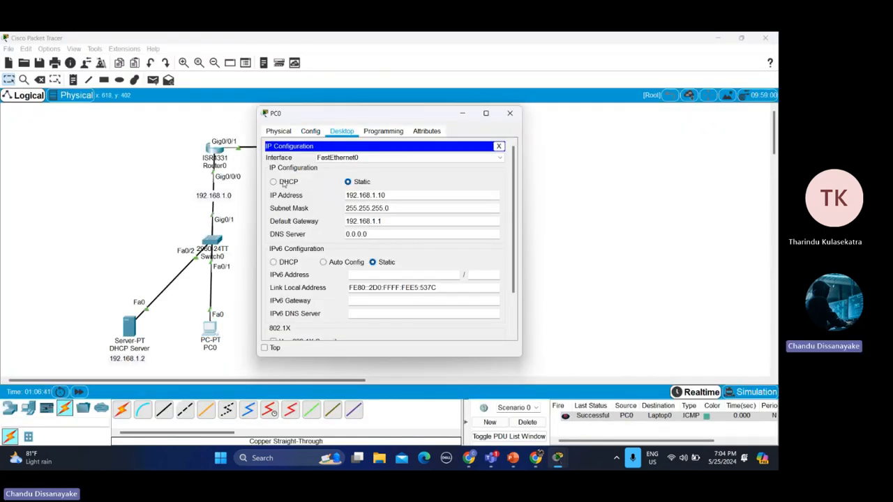
{"action": "left_click", "coordinate": [284, 183]}
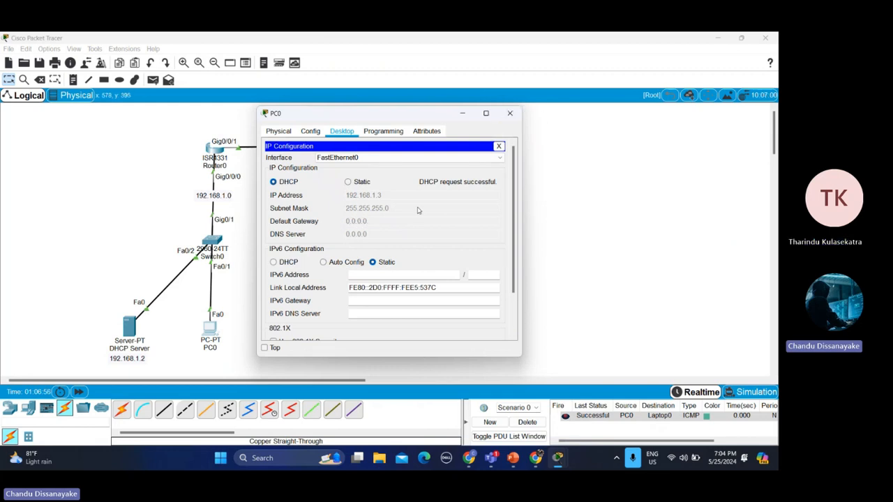
{"action": "left_click", "coordinate": [511, 119]}
Step: Reopen the DHCP Server's DHCP service in a maximized window to review the P1 and serverPool entries, and minimize it
{"action": "left_click", "coordinate": [128, 328]}
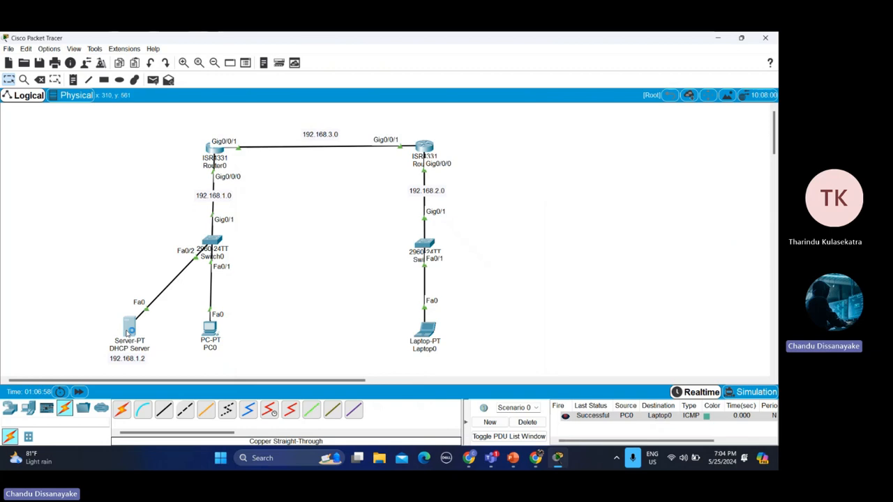
{"action": "left_click", "coordinate": [376, 130]}
{"action": "left_click", "coordinate": [342, 131]}
{"action": "left_click", "coordinate": [299, 169]}
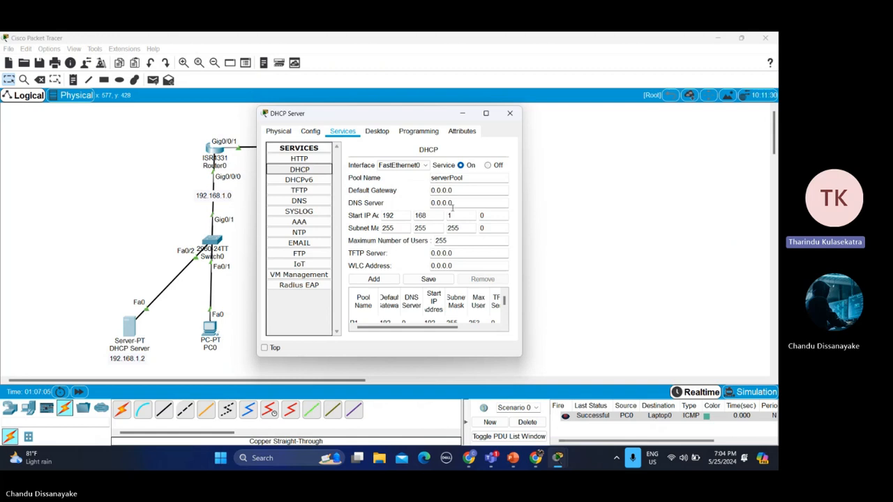
{"action": "left_click", "coordinate": [485, 113]}
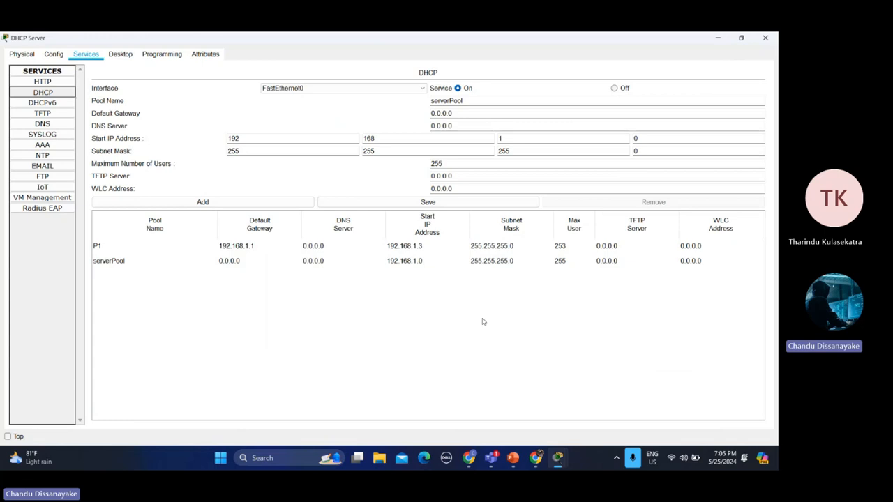
{"action": "left_click", "coordinate": [718, 38]}
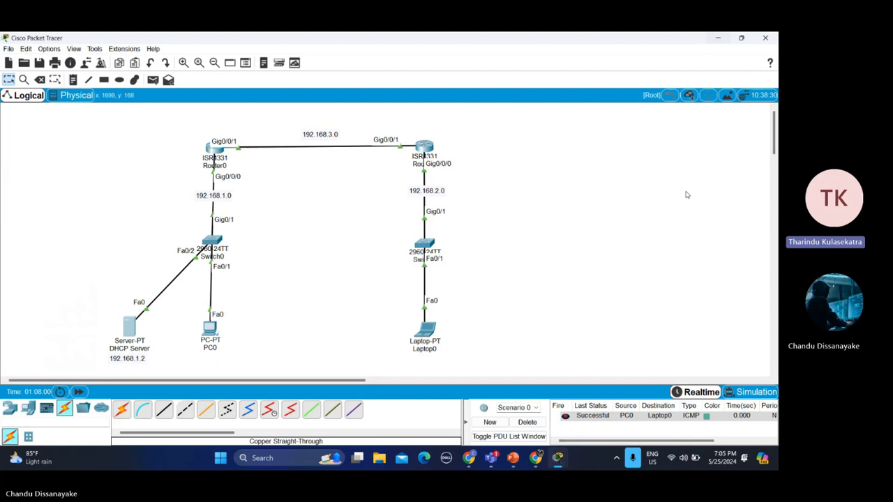
{"action": "mouse_move", "coordinate": [492, 466]}
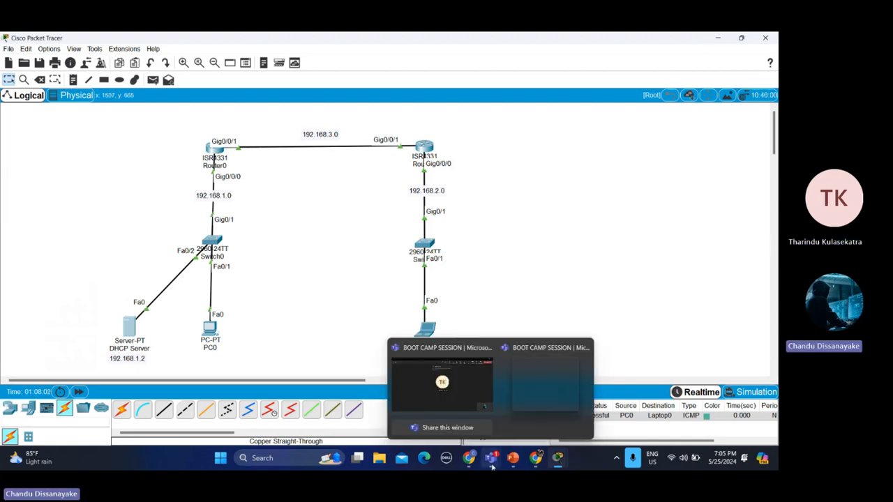